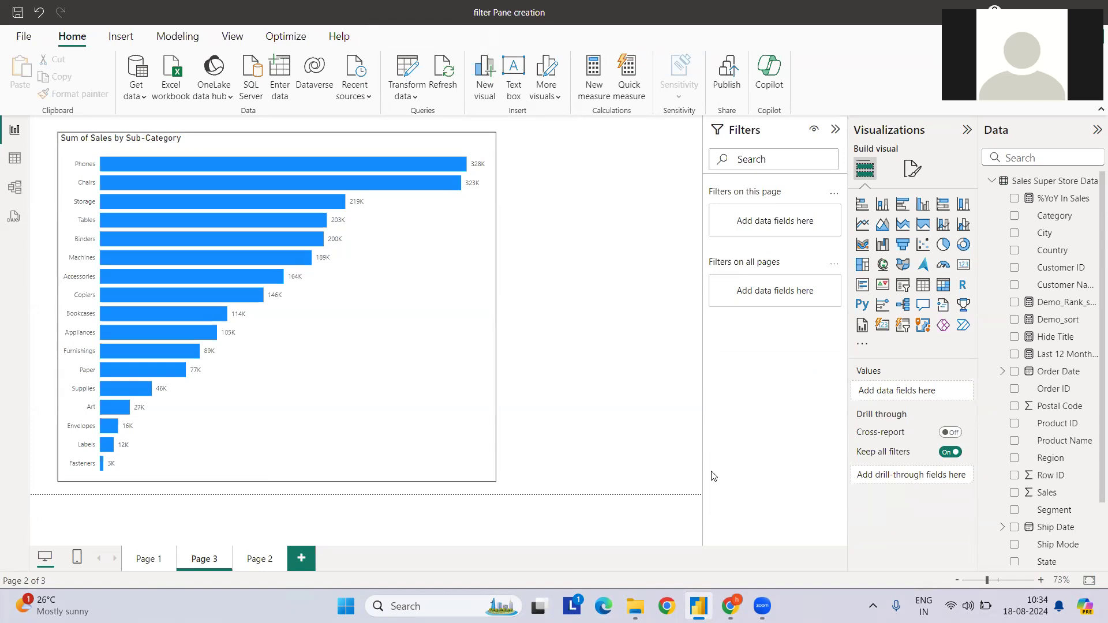
Switch to Chrome to look through the YouTube channel's video list, and return to the Power BI report.
click(731, 606)
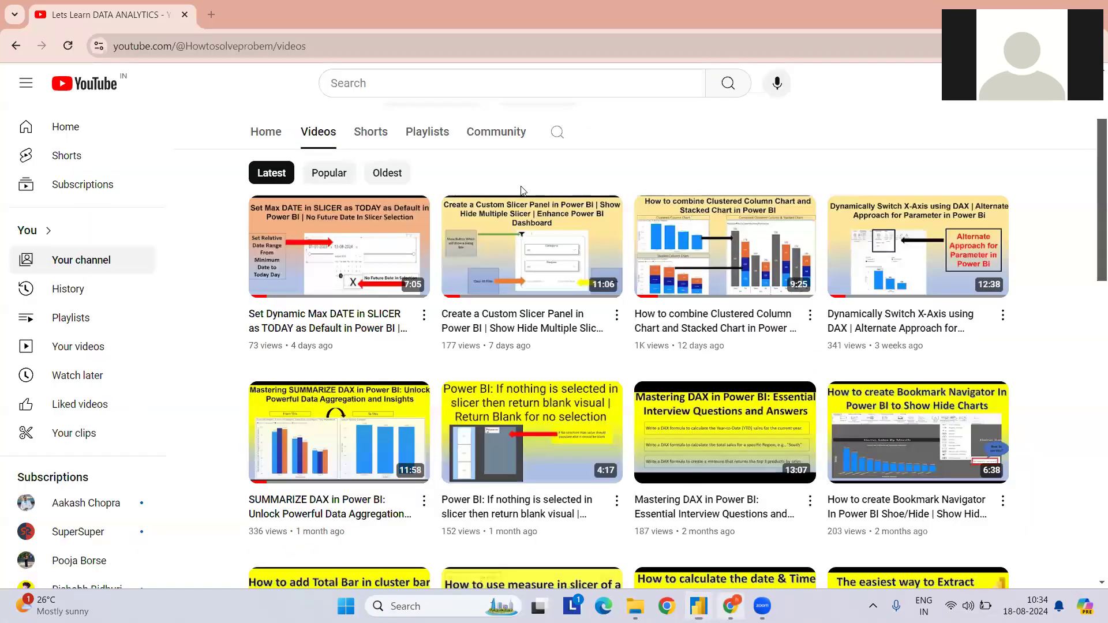
scroll(557, 219, up, 3)
scroll(556, 225, down, 2)
scroll(556, 227, down, 5)
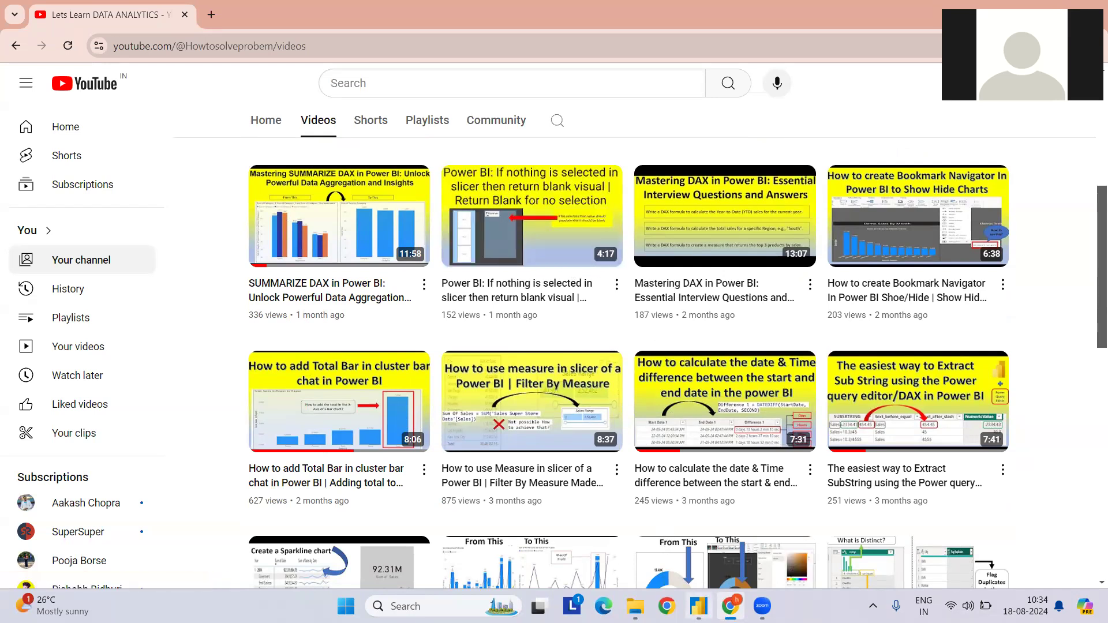
mouse_move(698, 606)
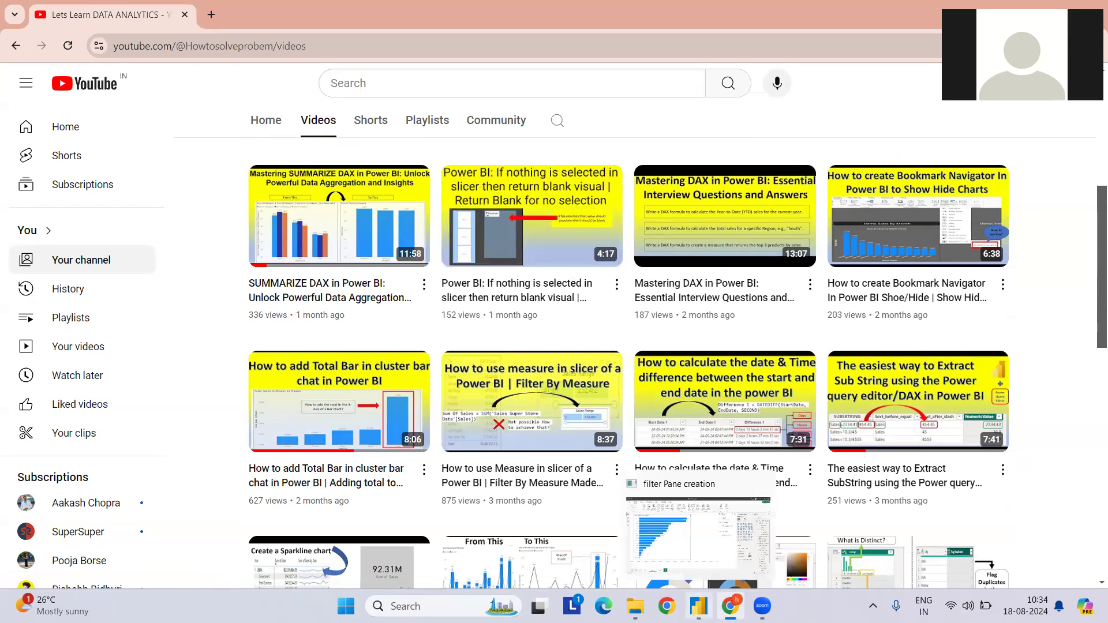
click(685, 535)
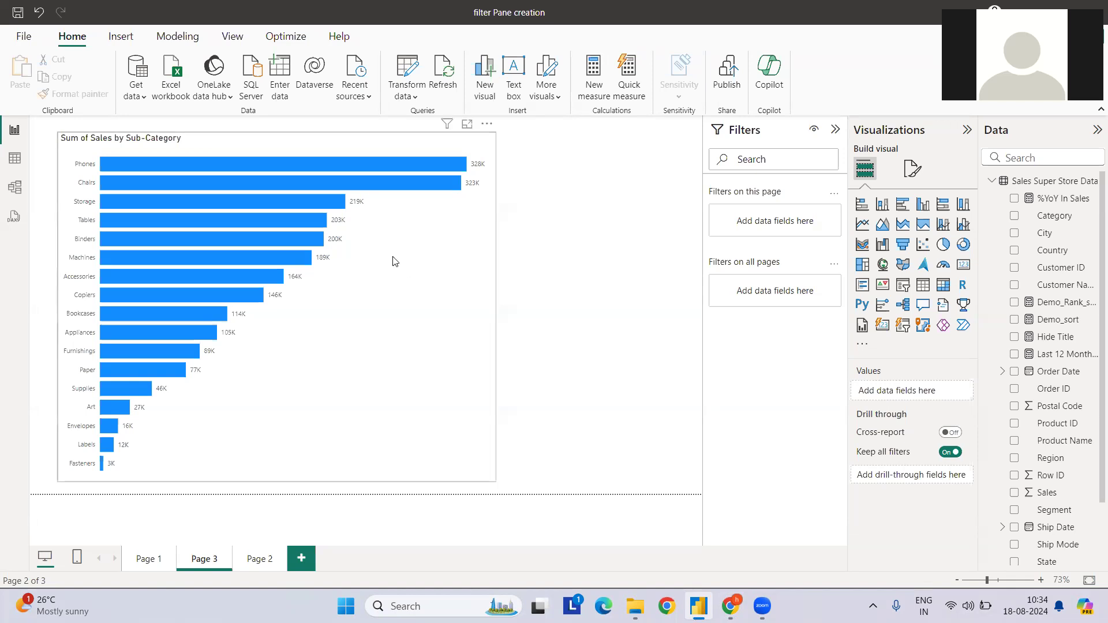
Narrow the Sum of Sales by Sub-Category bar chart to free space beside it on Page 3.
click(459, 200)
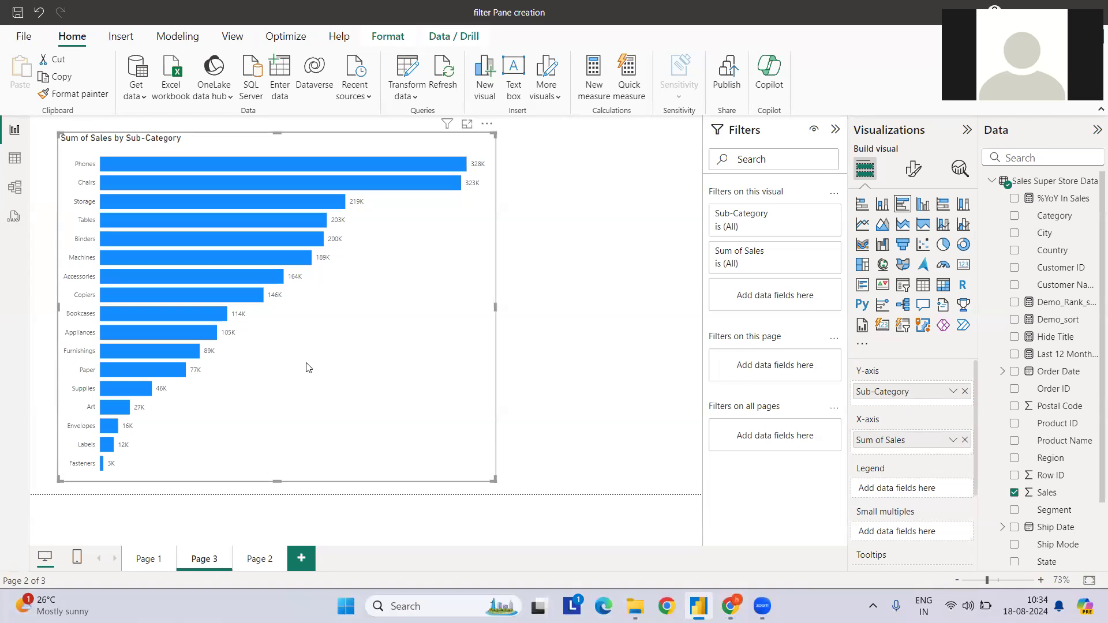
click(502, 306)
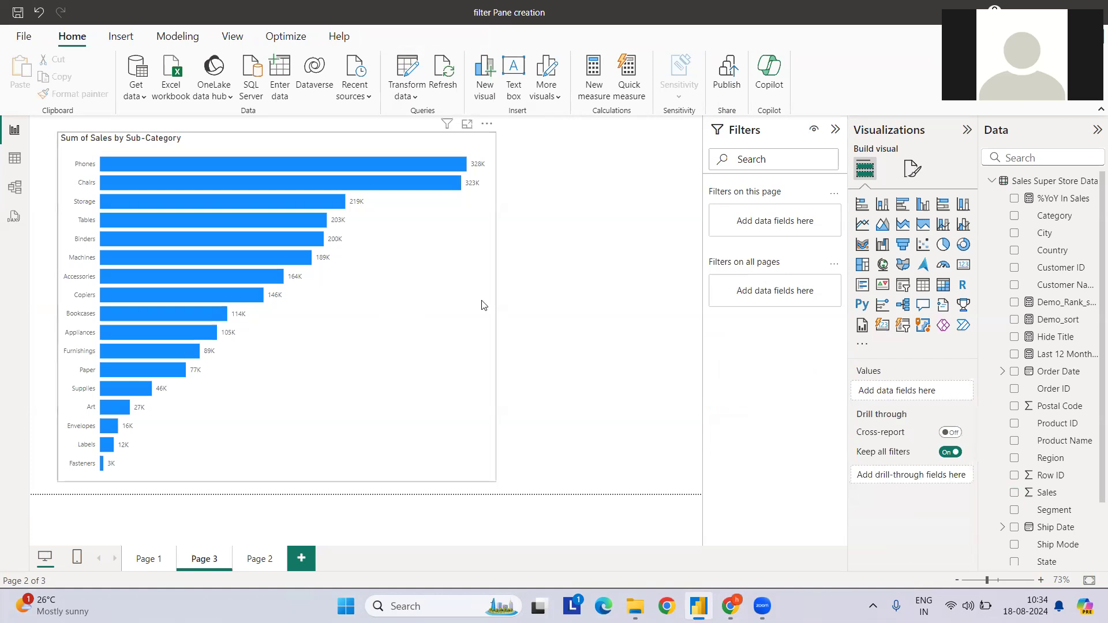
click(484, 306)
drag(495, 307, 401, 308)
click(490, 289)
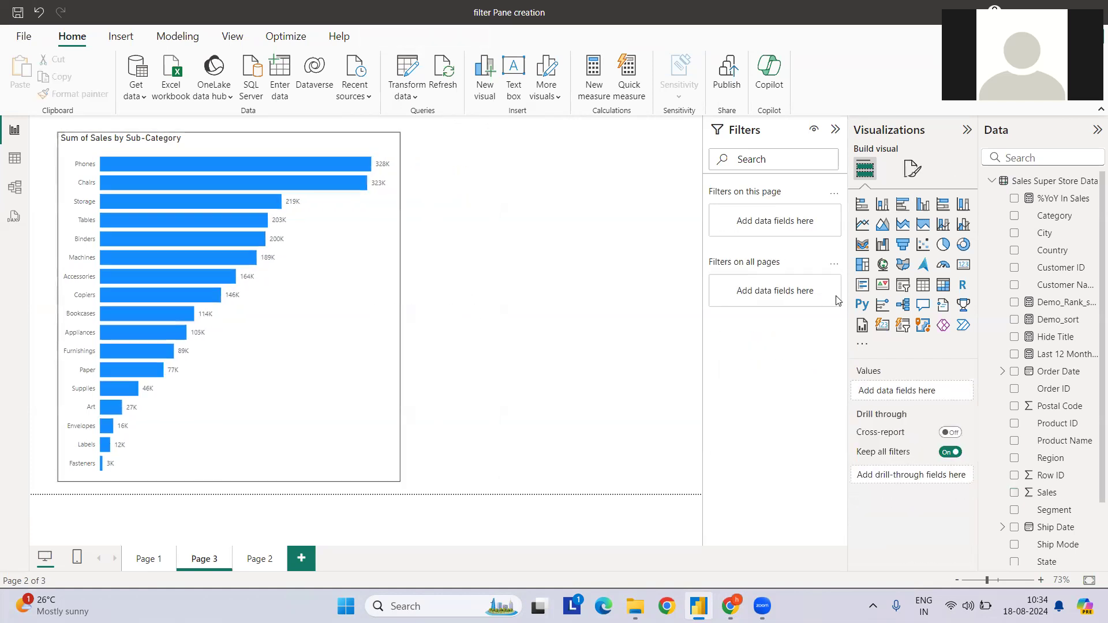
Add a matrix visual beside the bar chart with Sub-Category as rows and Sum of Sales as values.
click(943, 286)
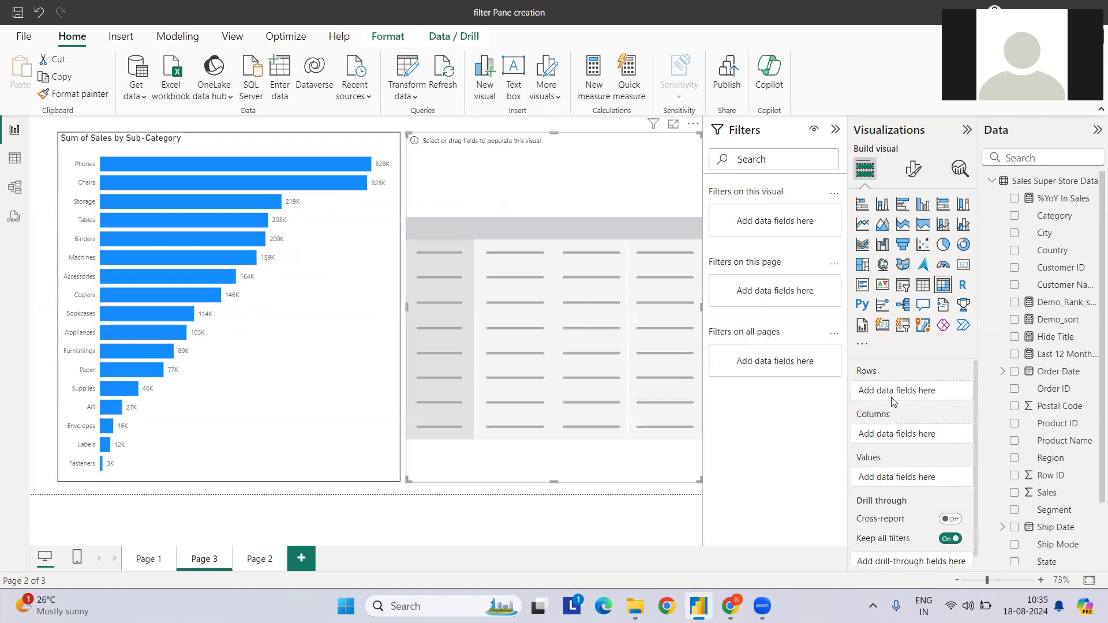
scroll(1079, 421, down, 2)
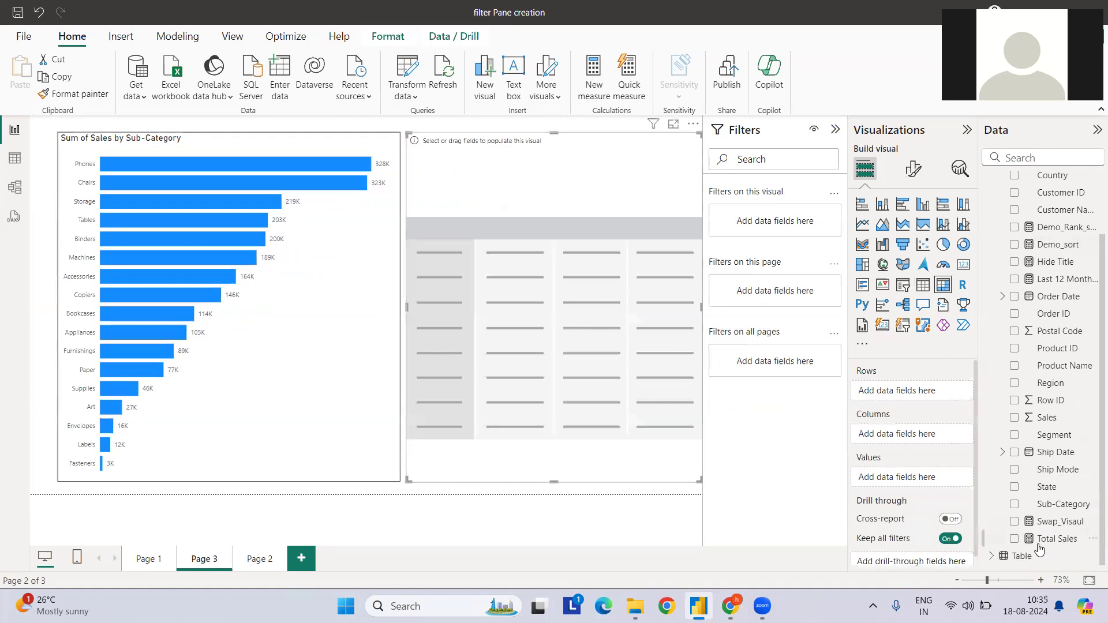
click(1014, 506)
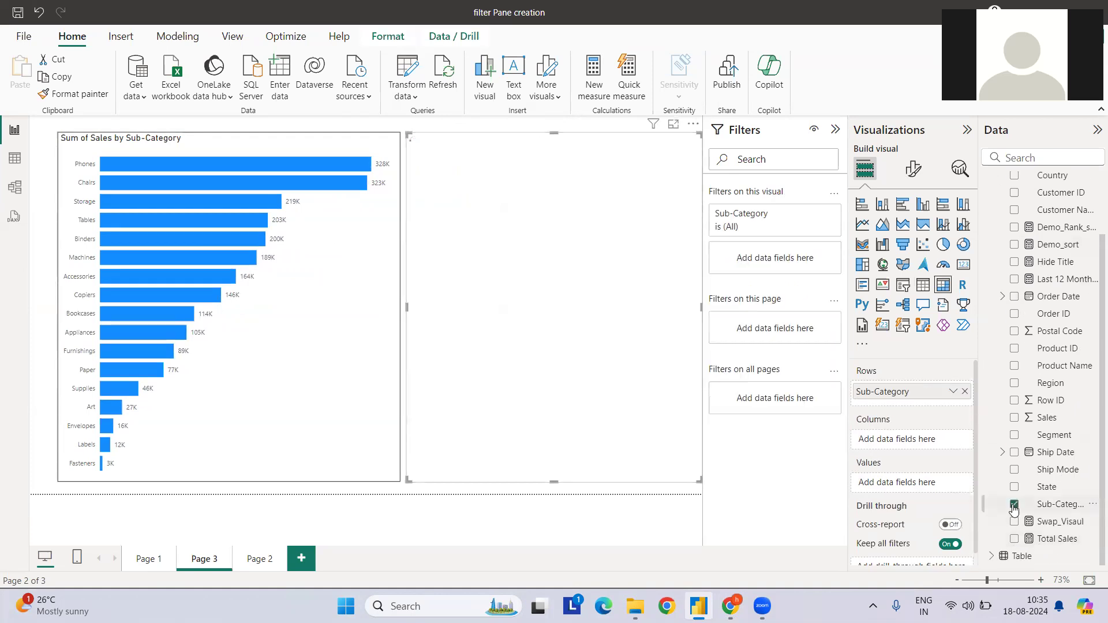
click(1015, 417)
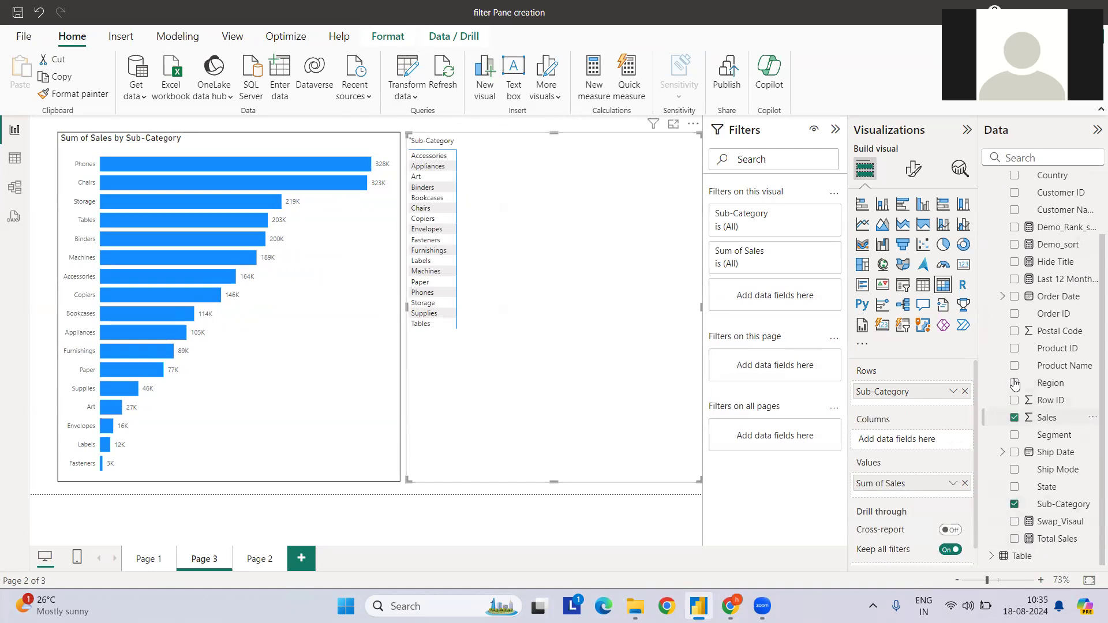
Add Order ID to the matrix values as Count (Distinct) and sort the matrix by that column in descending order.
click(1015, 314)
drag(900, 443, 920, 502)
click(953, 500)
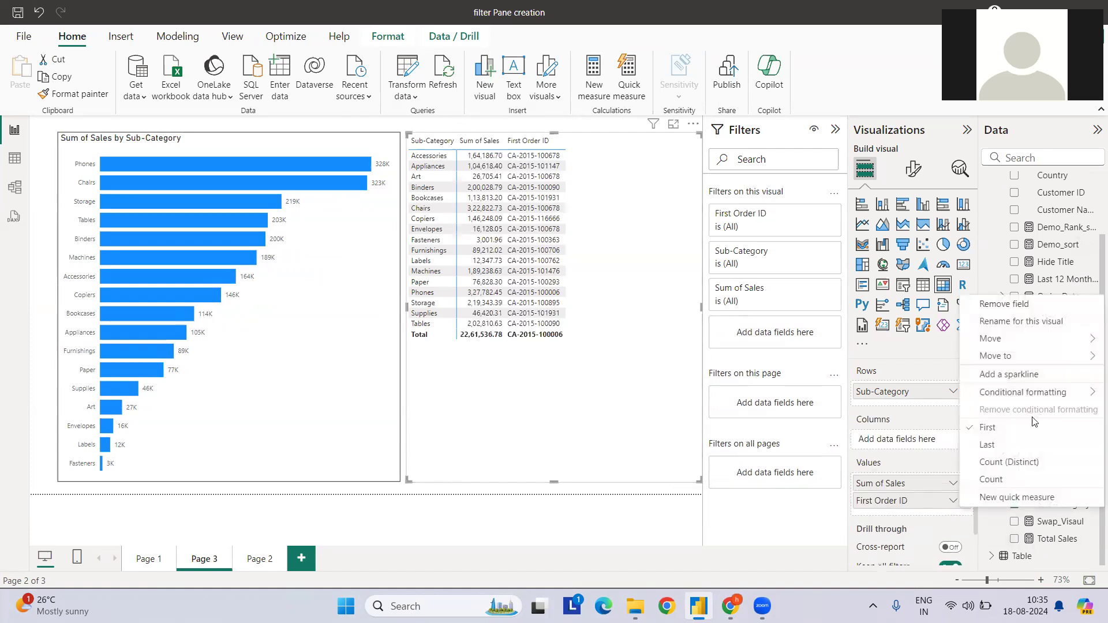
click(998, 465)
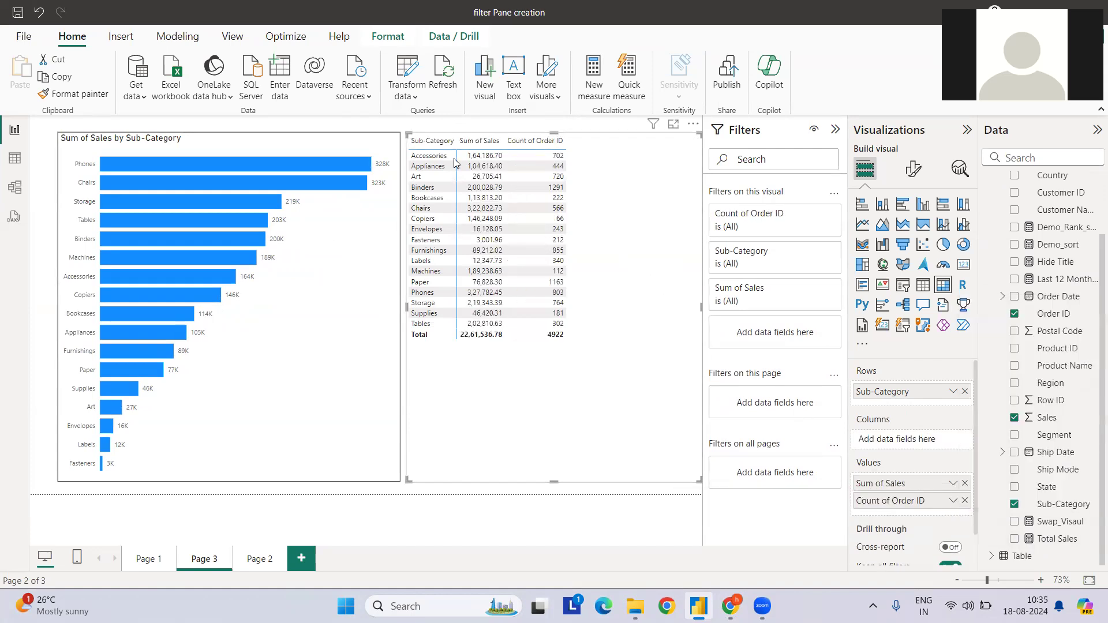
click(510, 143)
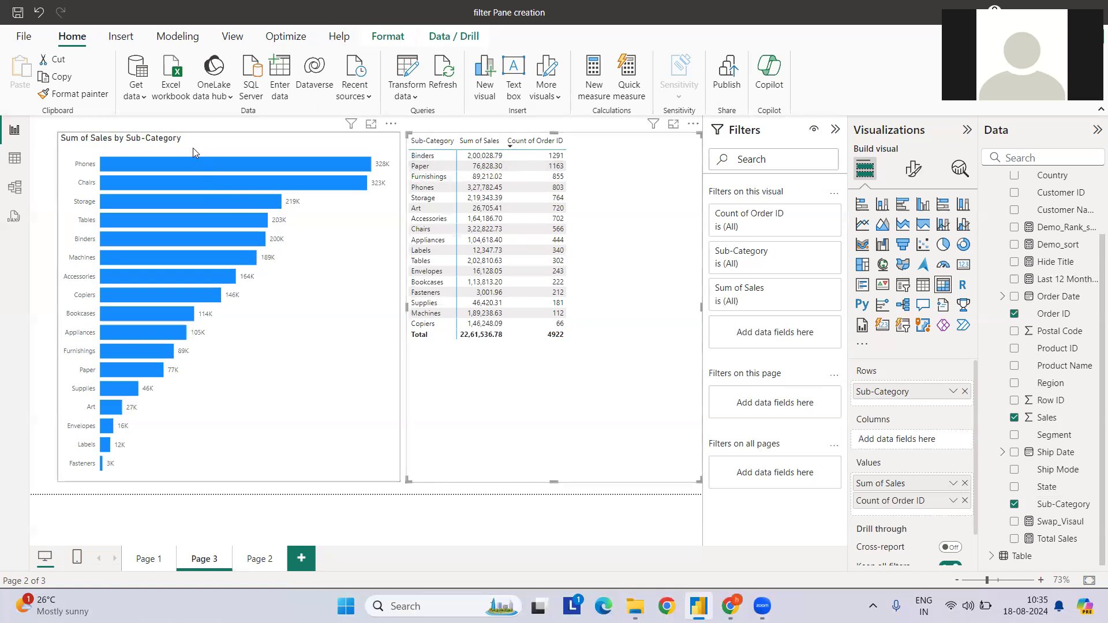
Try to sort the Sales column by the Order ID column.
click(313, 150)
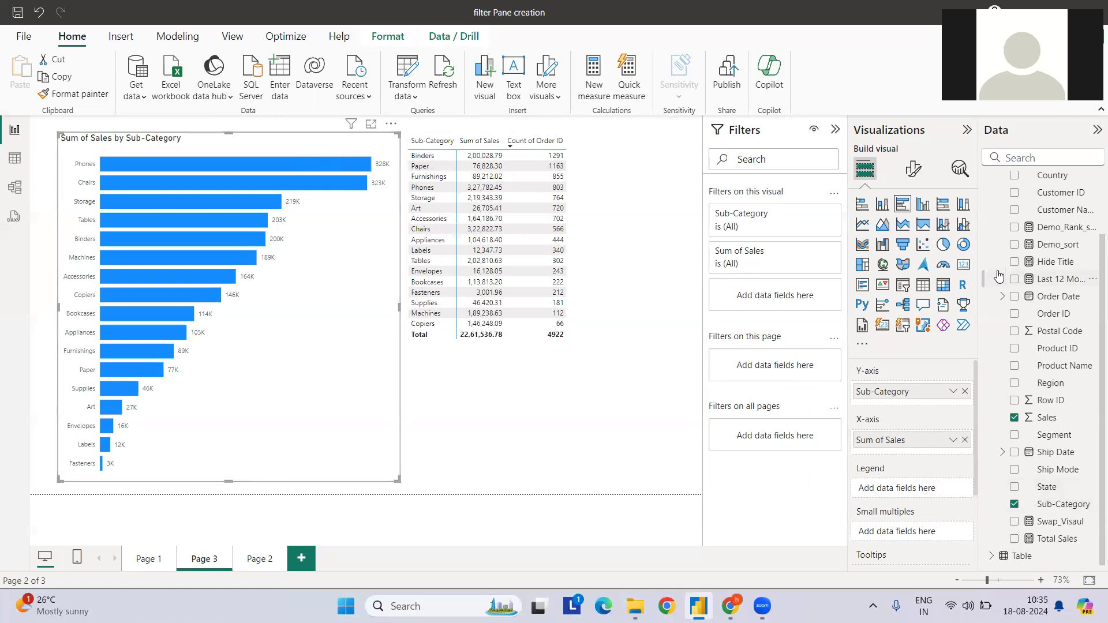
click(1046, 419)
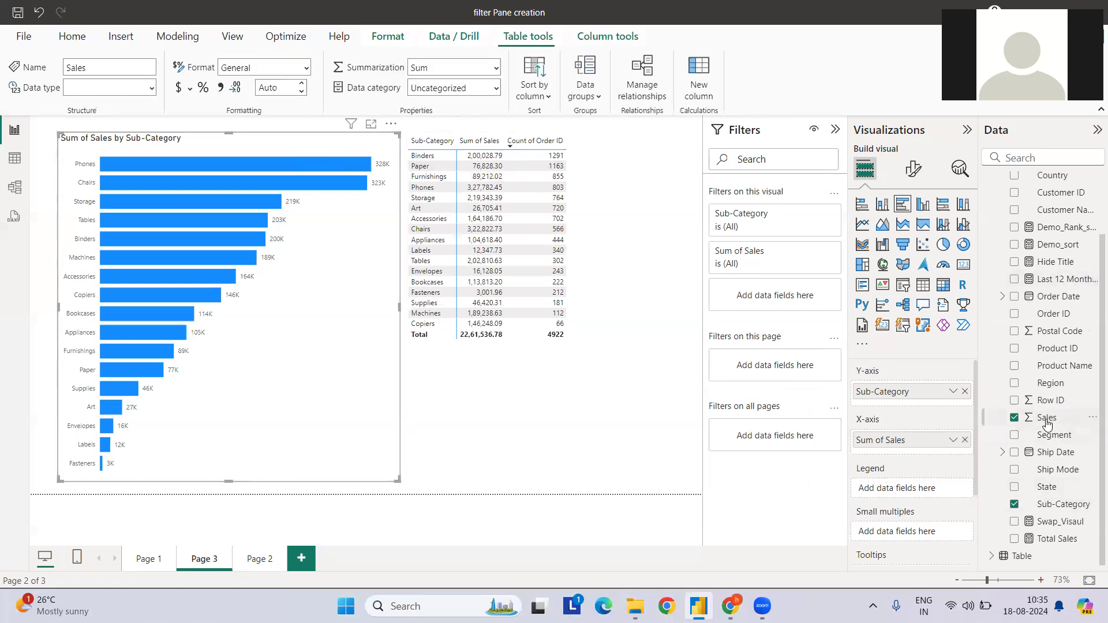
click(547, 98)
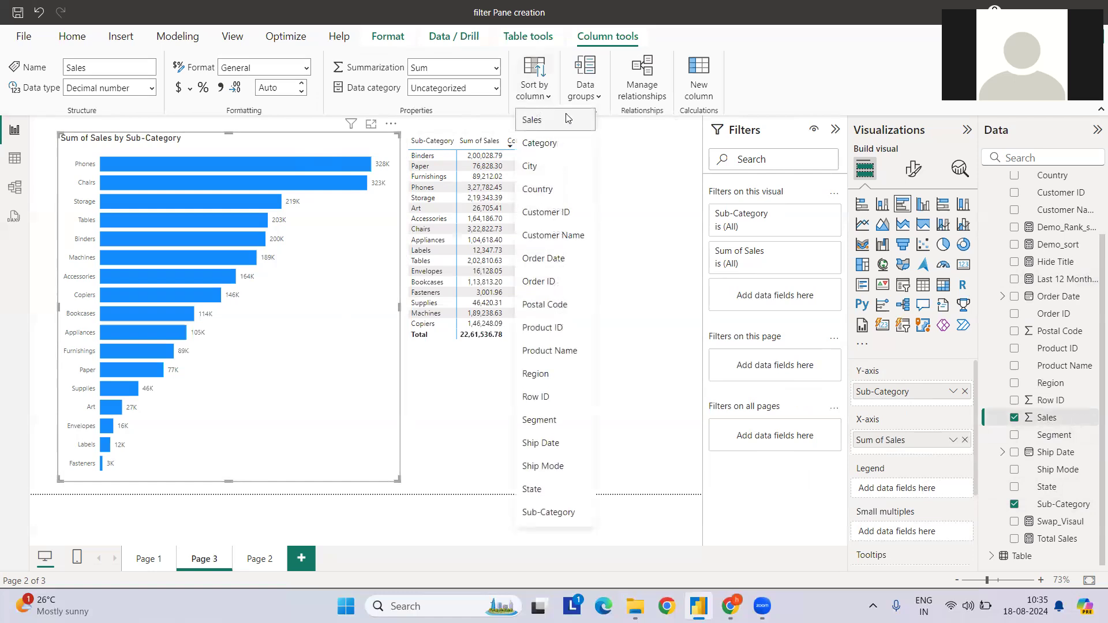
click(545, 282)
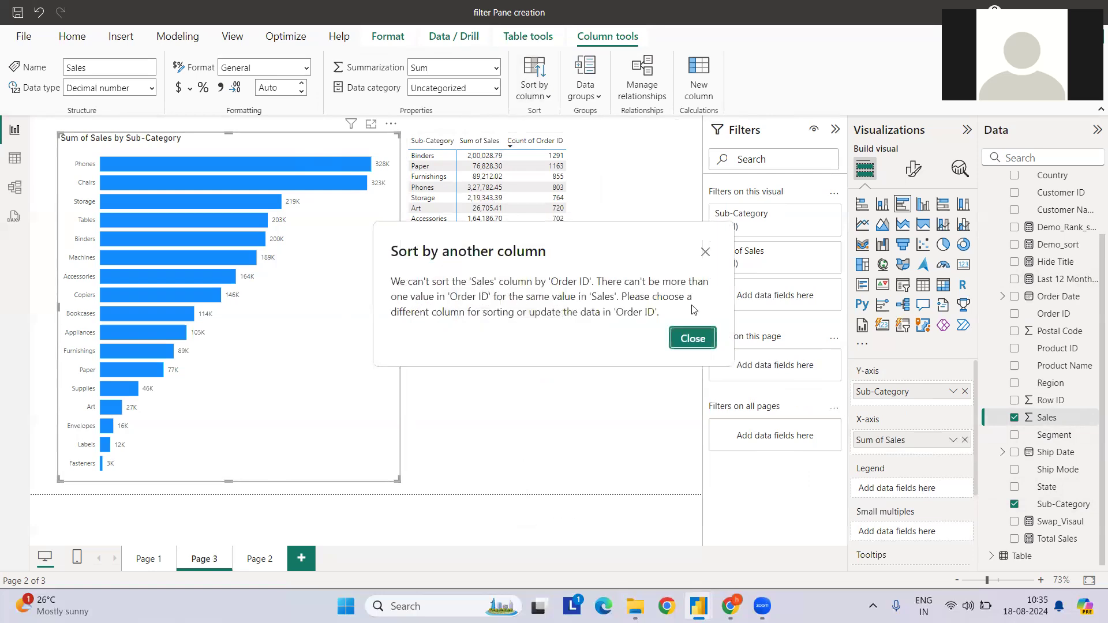
click(691, 339)
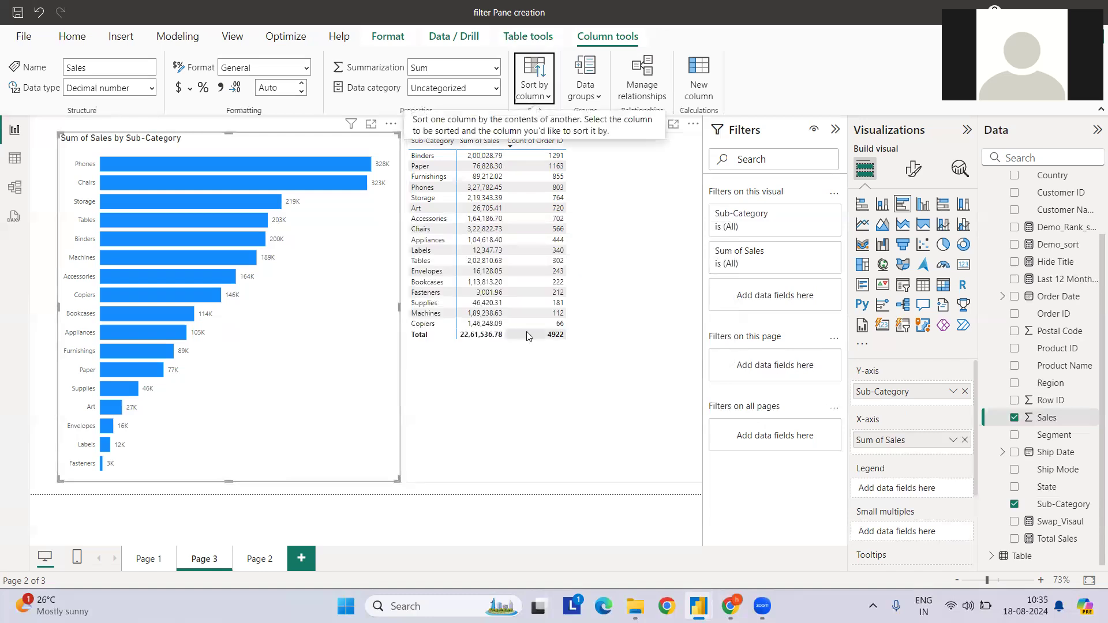
Add Order ID to the bar chart's tooltips aggregated as a count, and view the chart's sort axis options.
scroll(906, 466, down, 3)
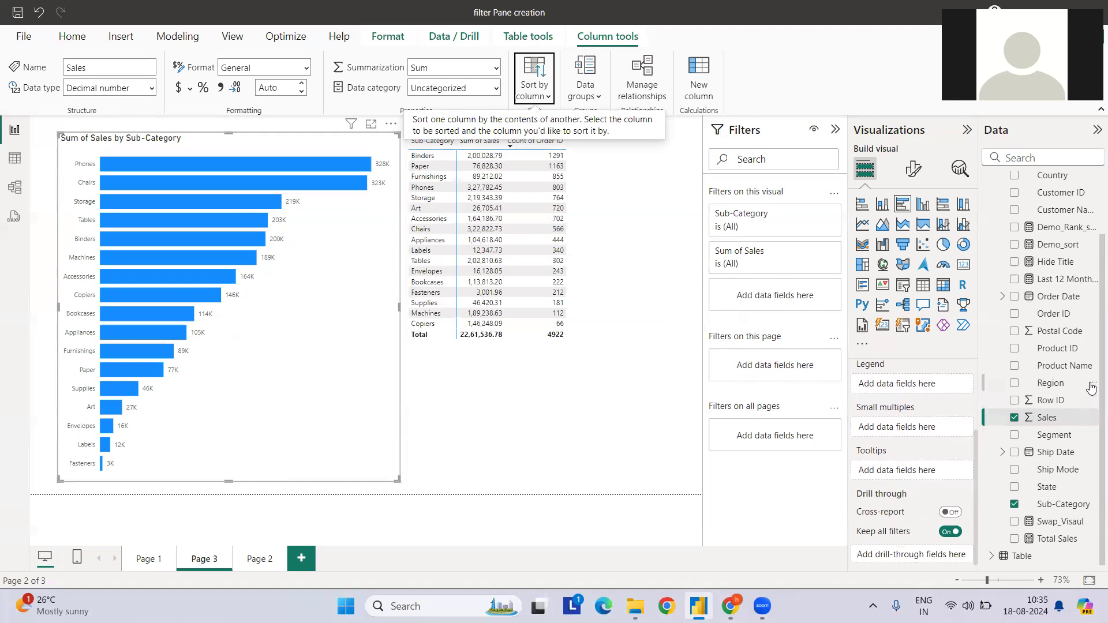
drag(1054, 313, 918, 471)
click(951, 472)
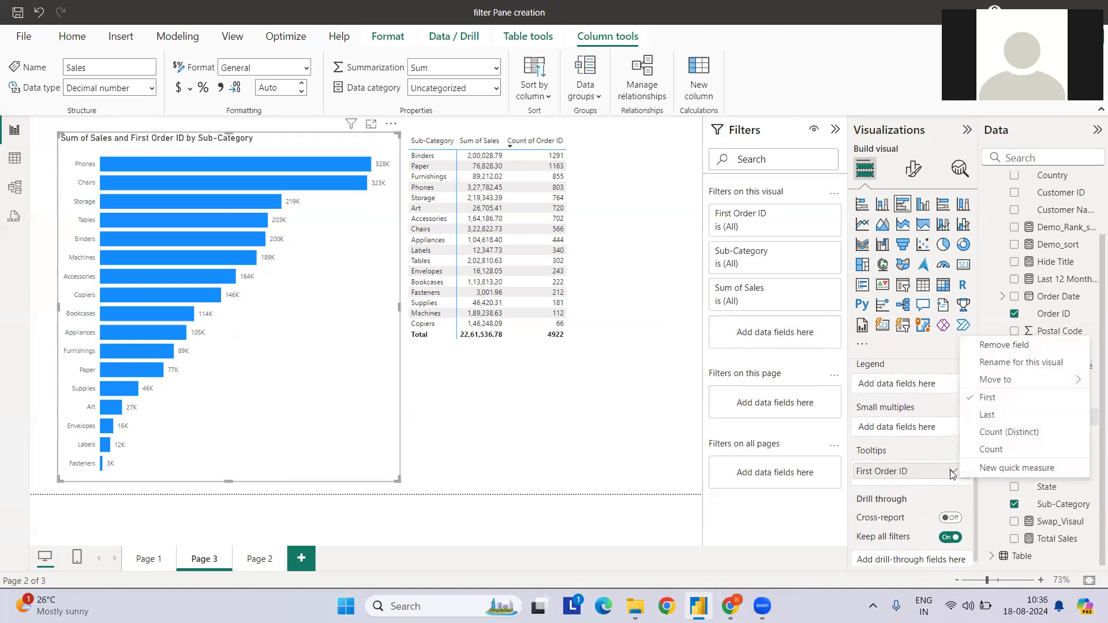
click(992, 440)
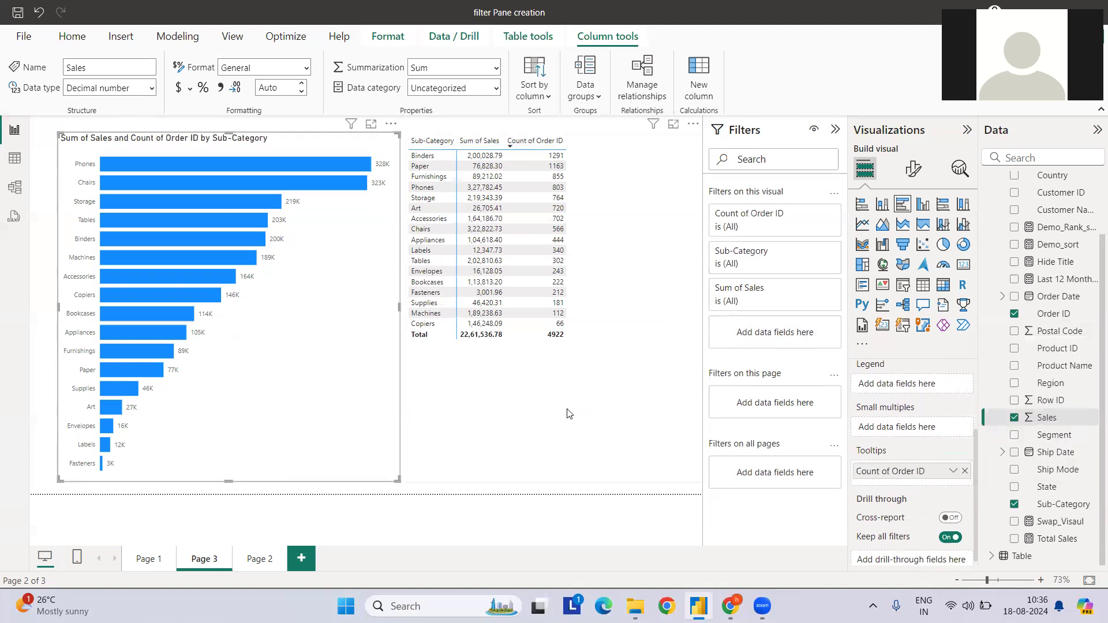
click(390, 126)
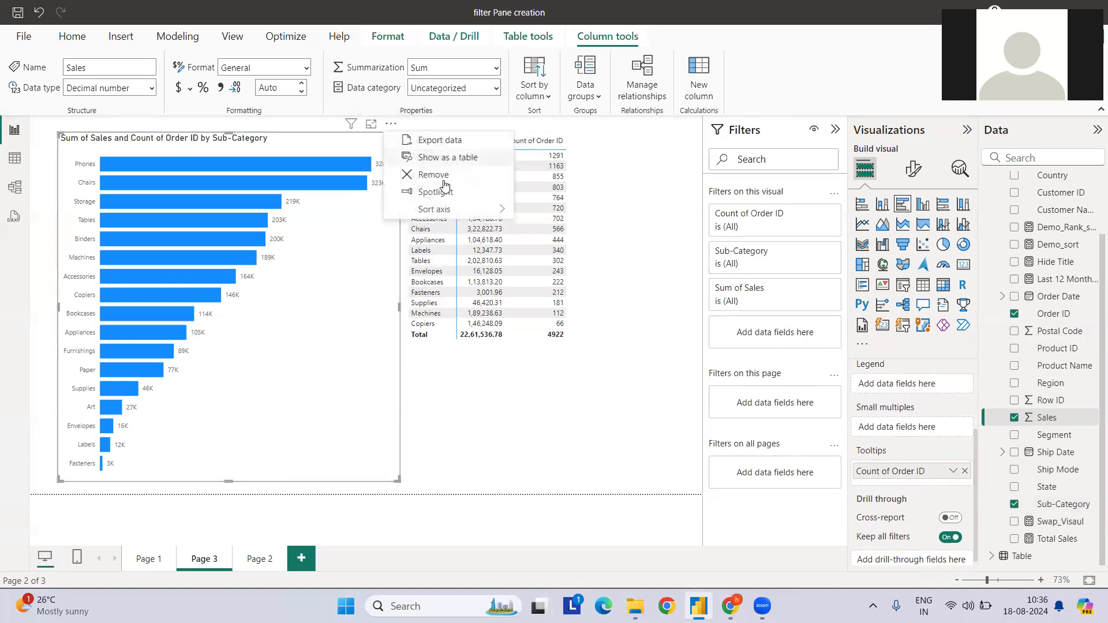
mouse_move(474, 205)
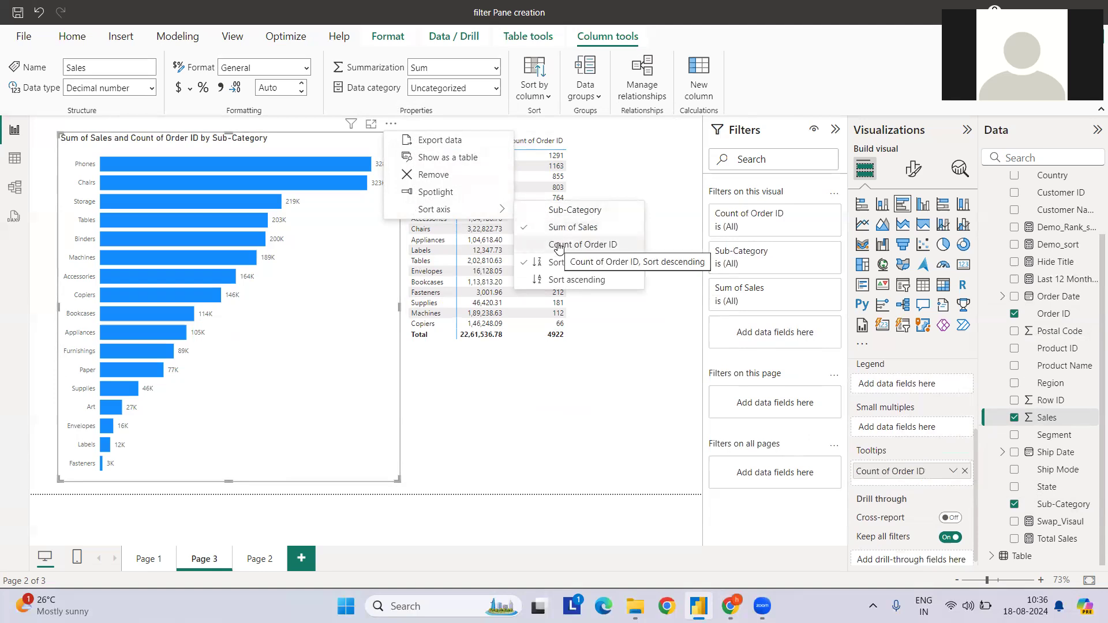
Remove Count of Order ID from the bar chart's tooltips and check the sort axis options again.
click(965, 472)
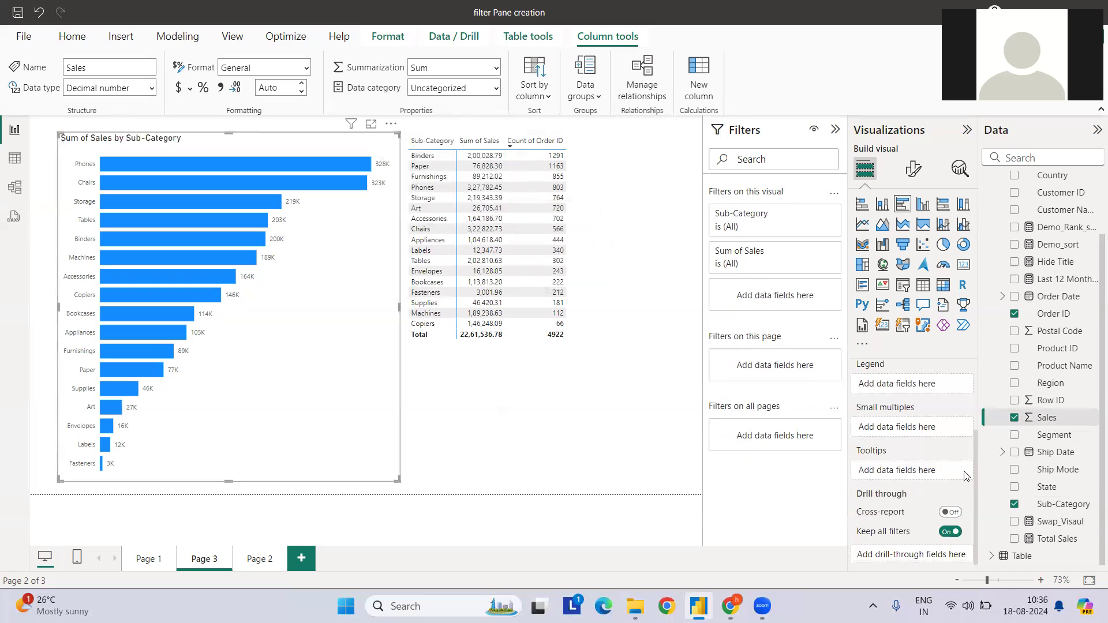
click(391, 124)
mouse_move(438, 209)
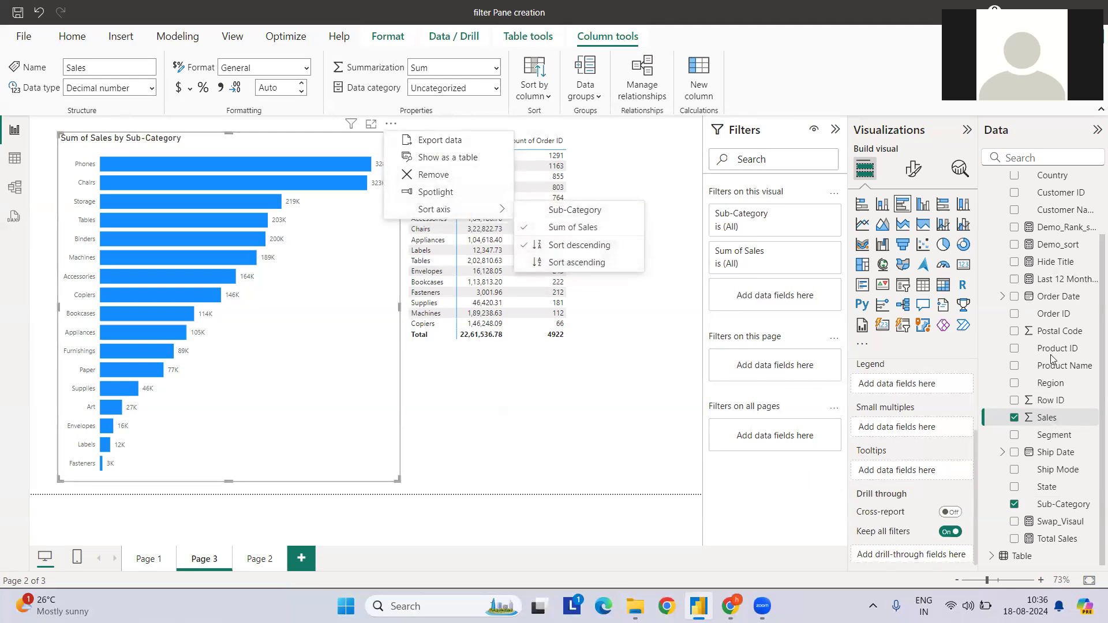
Add Order ID to the bar chart's tooltips as Count and sort the chart's axis by Count of Order ID.
drag(1050, 316, 938, 472)
click(953, 470)
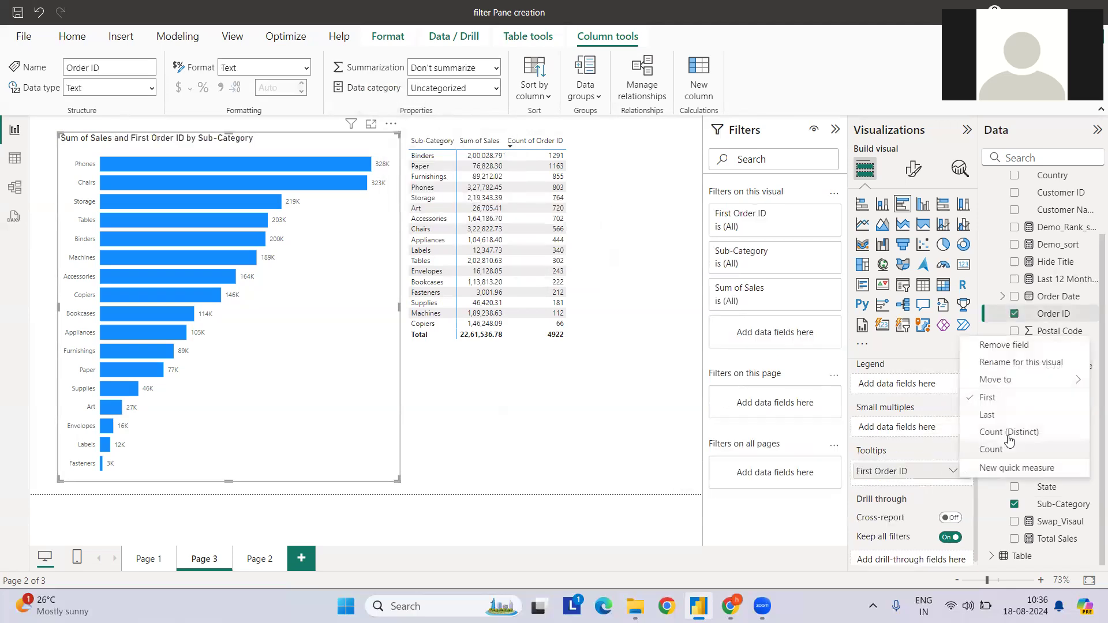
click(989, 448)
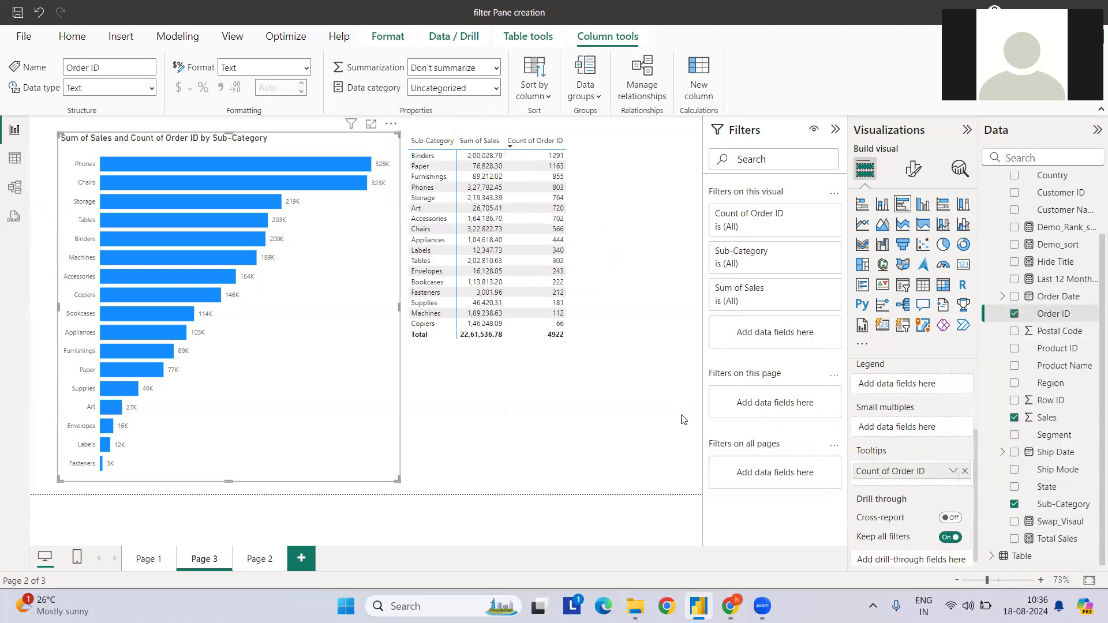
click(391, 125)
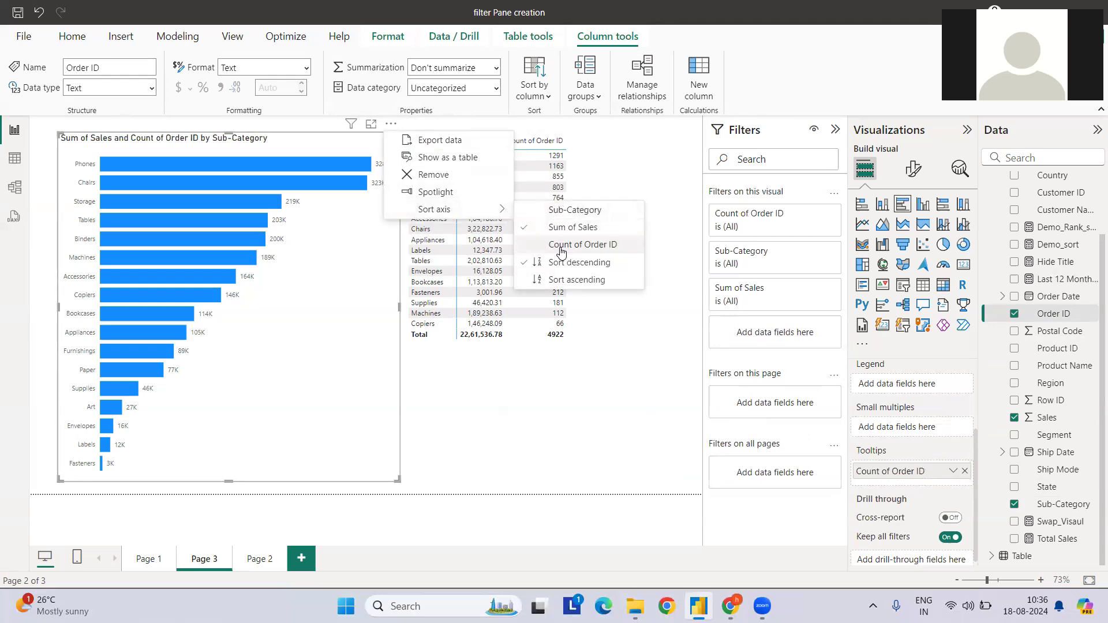
click(560, 252)
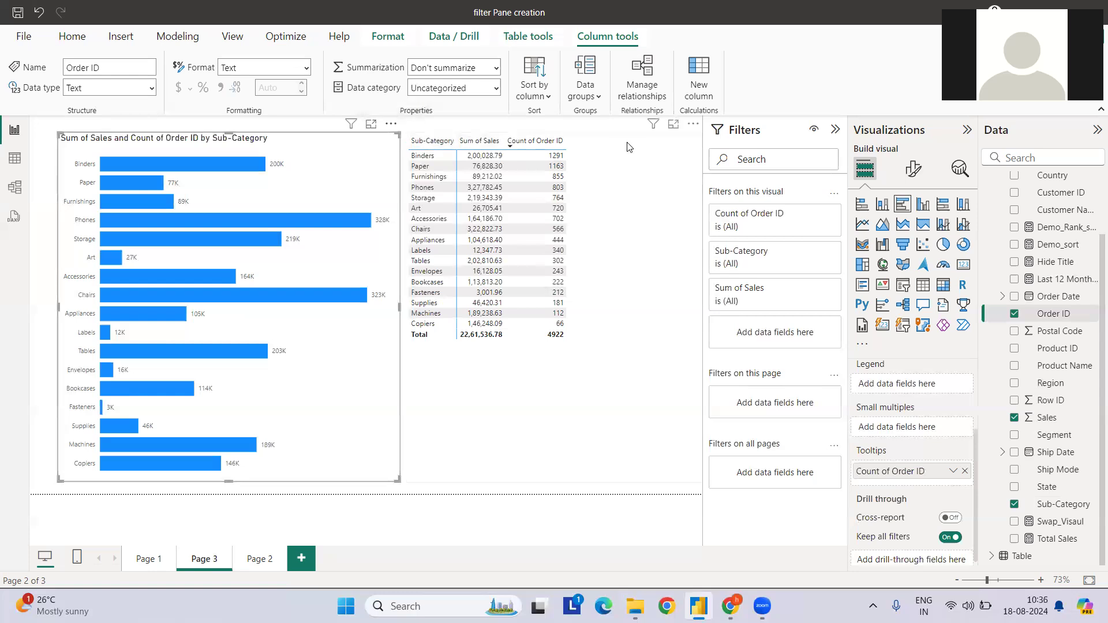
Compare the bar chart's Binders bar with the matrix, and delete the matrix.
click(639, 153)
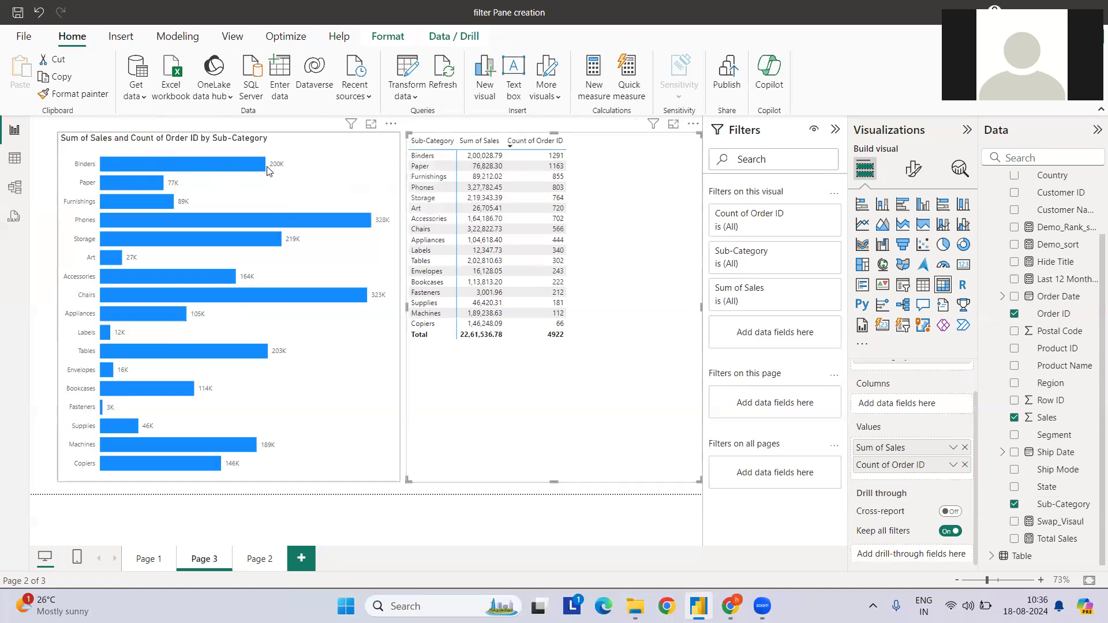
mouse_move(259, 175)
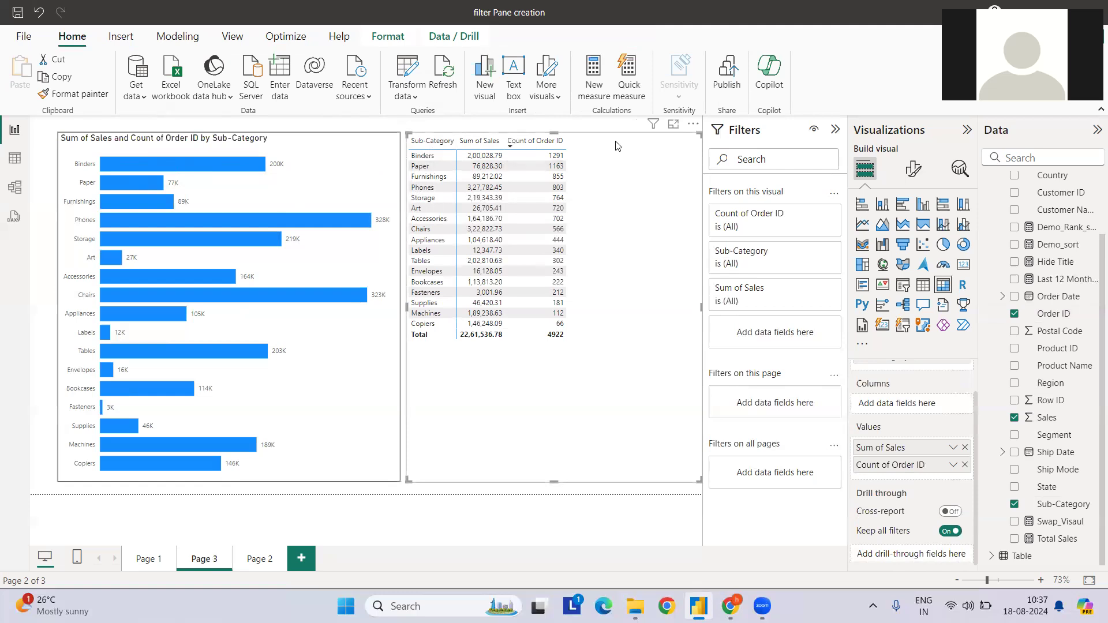
key(Delete)
Remove the Count of Order ID field from the bar chart's tooltips.
click(351, 151)
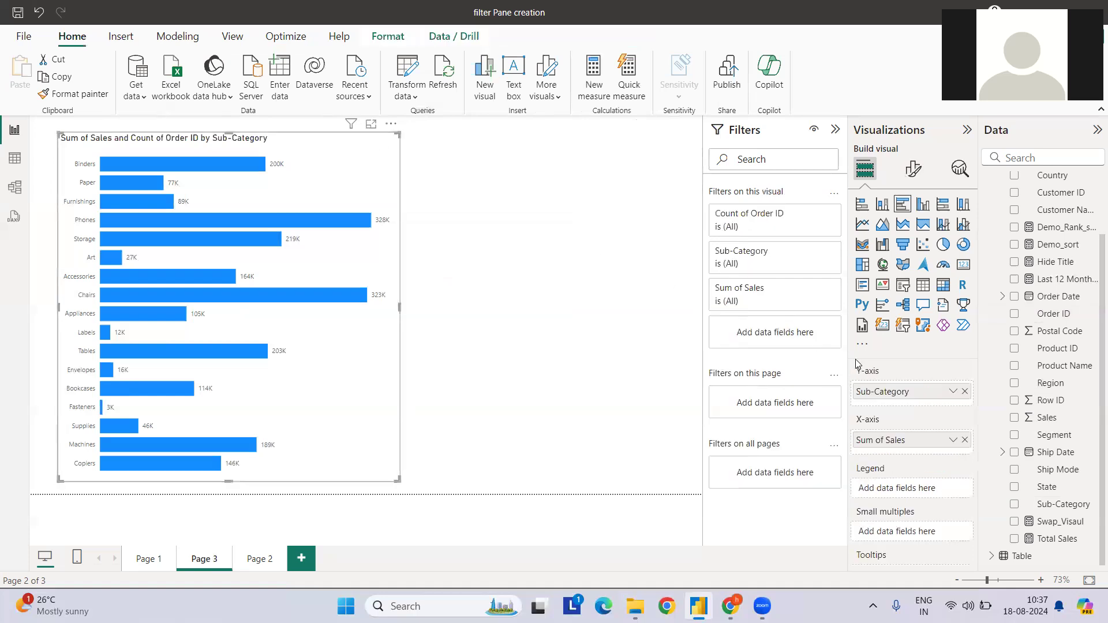
scroll(918, 456, down, 2)
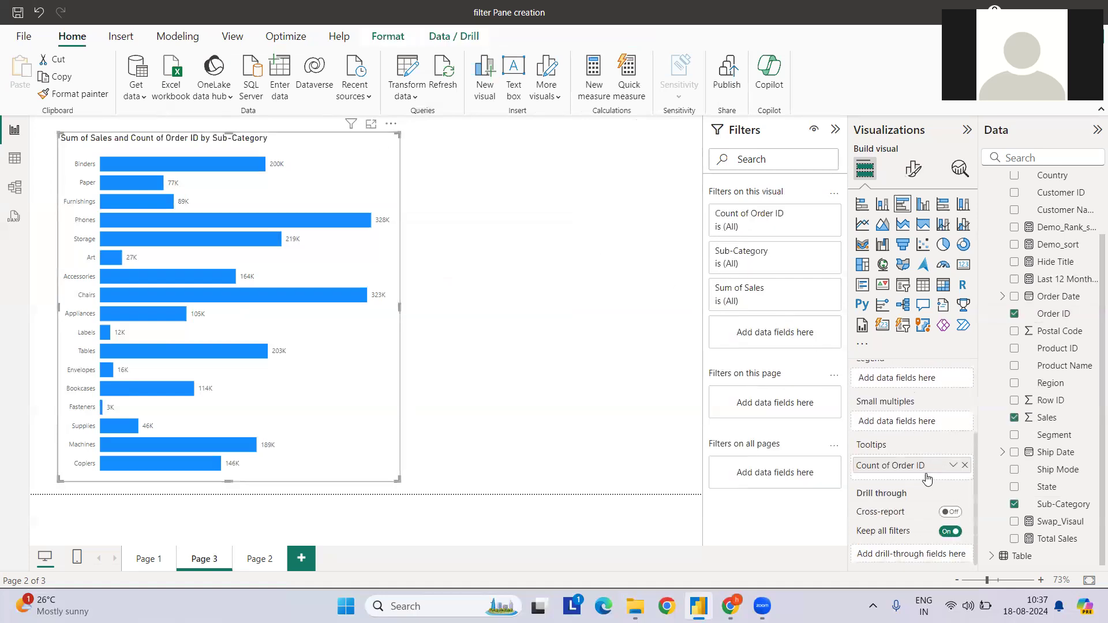
click(965, 466)
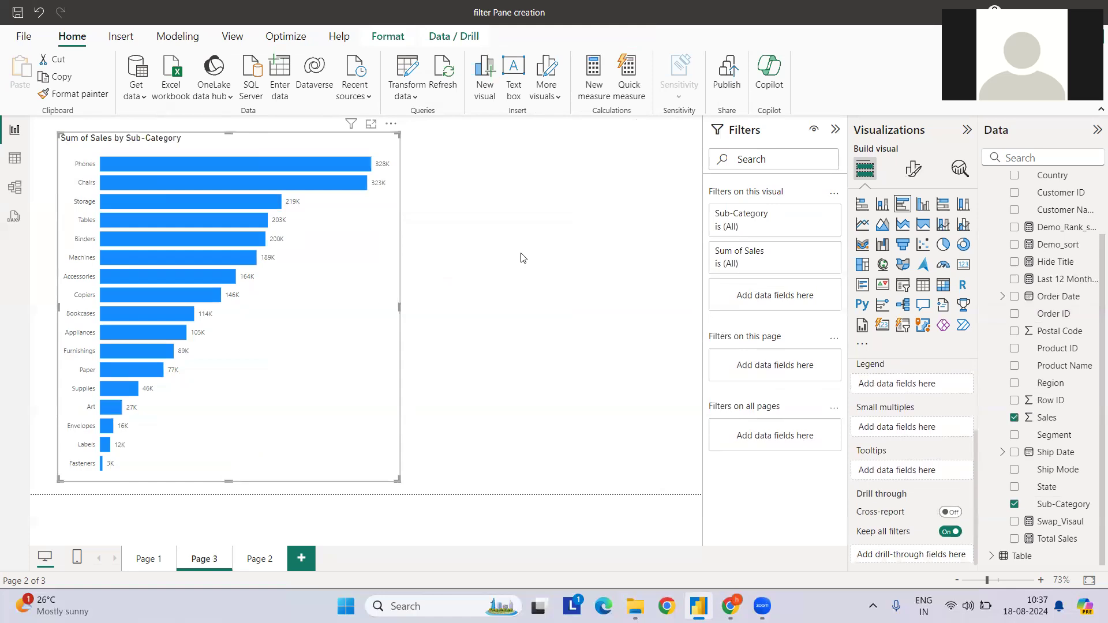
Add Category above Sub-Category on the bar chart's Y-axis and expand the hierarchy to show both levels.
scroll(1071, 281, up, 3)
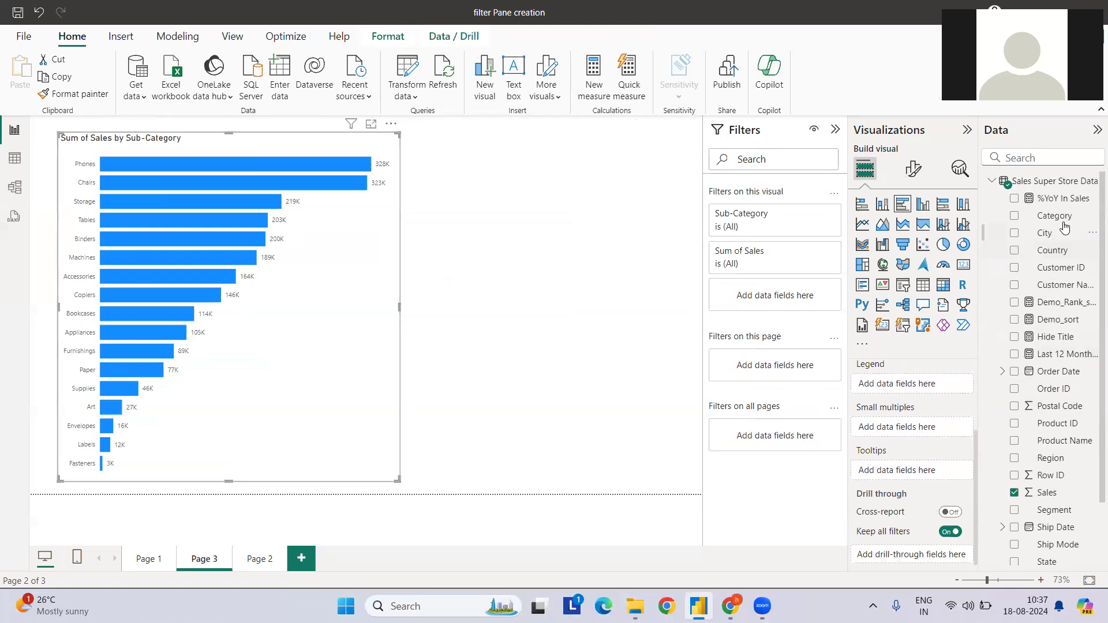
scroll(894, 435, up, 2)
drag(1055, 218, 897, 409)
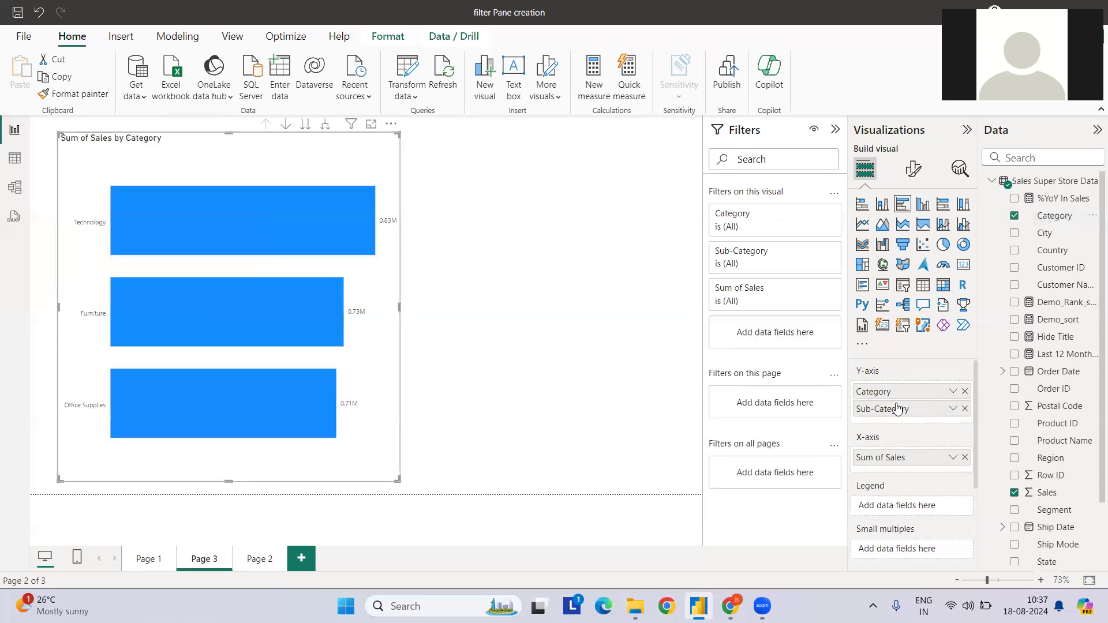
click(325, 123)
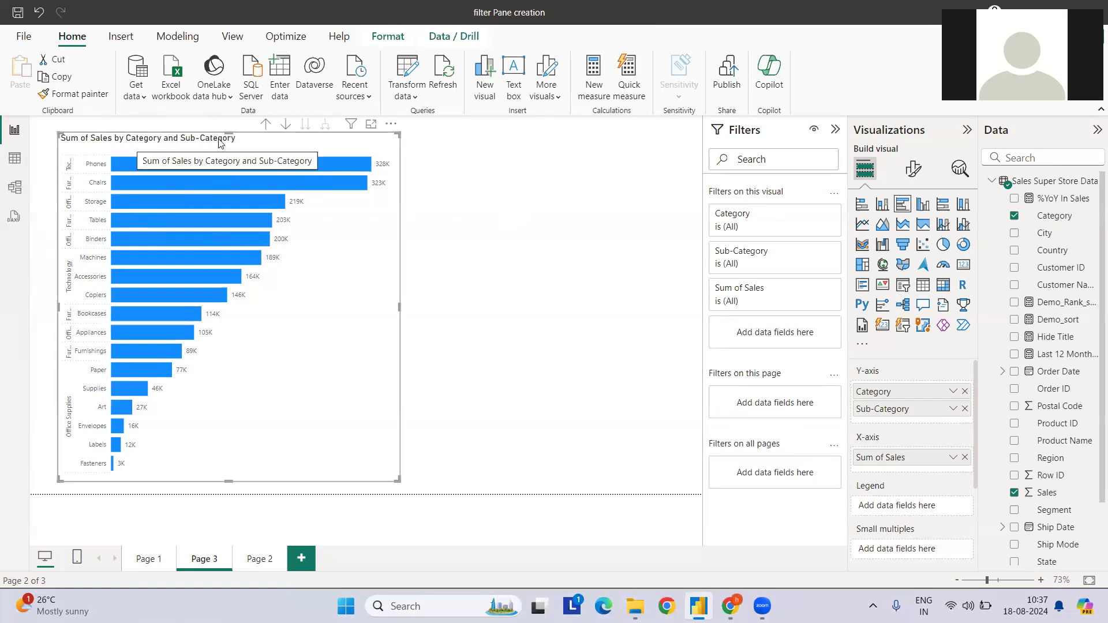
Sort the bar chart's axis by Category Sub-Category and widen the chart across the page.
click(390, 124)
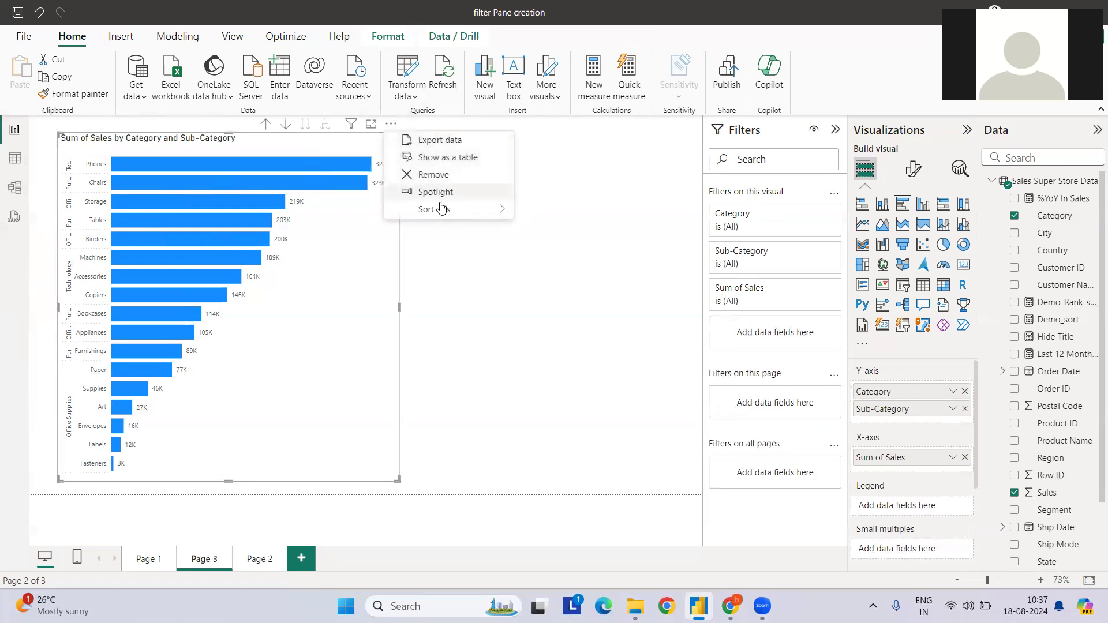
mouse_move(441, 210)
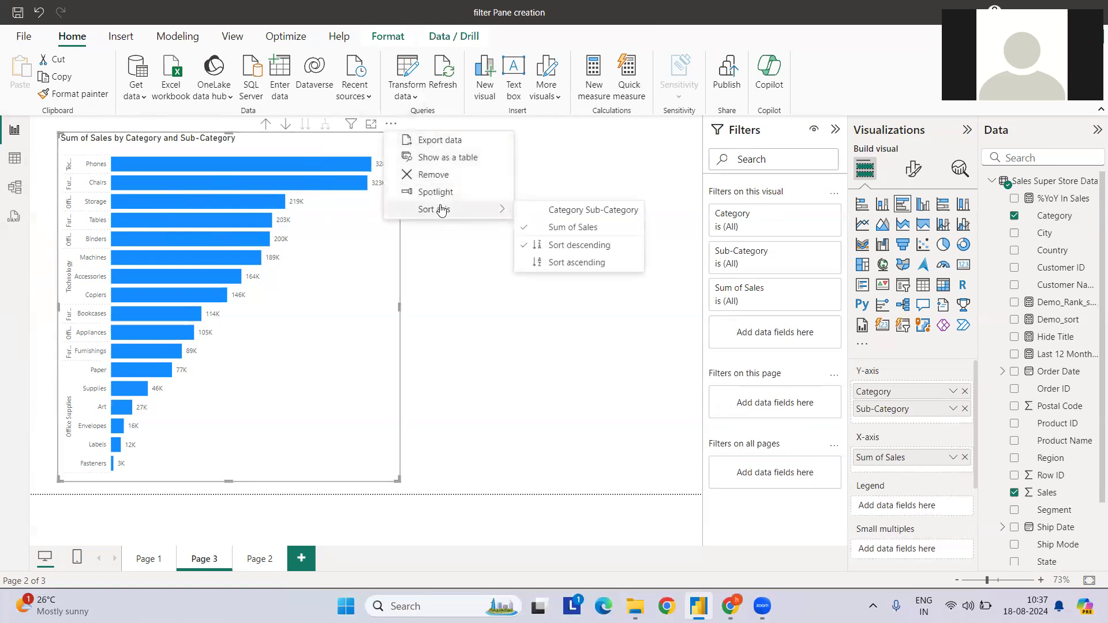
click(558, 215)
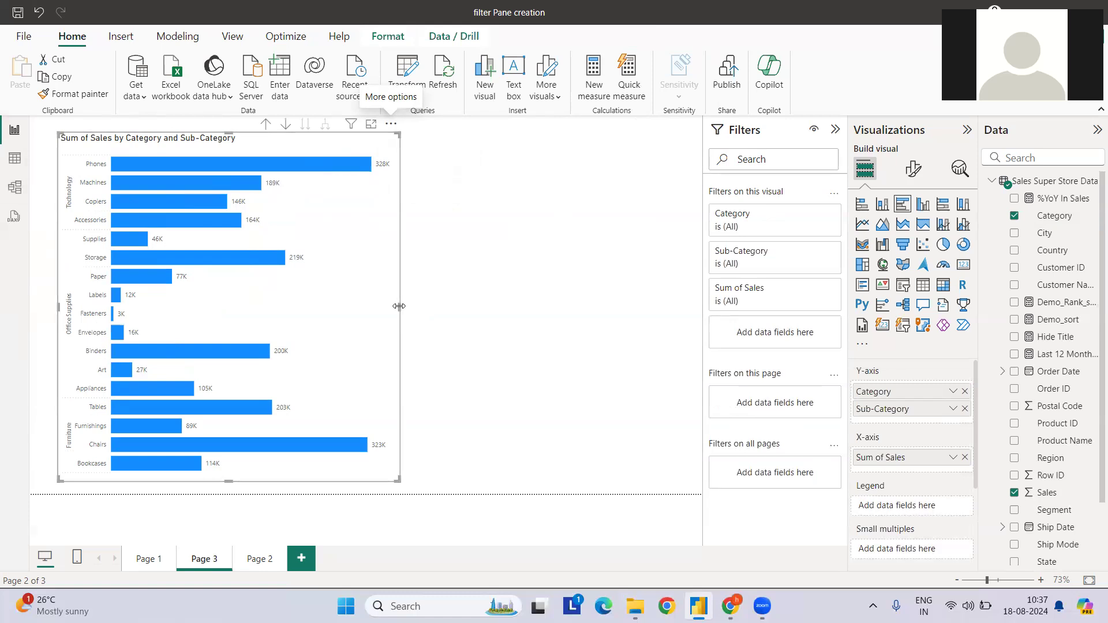
drag(400, 306, 570, 307)
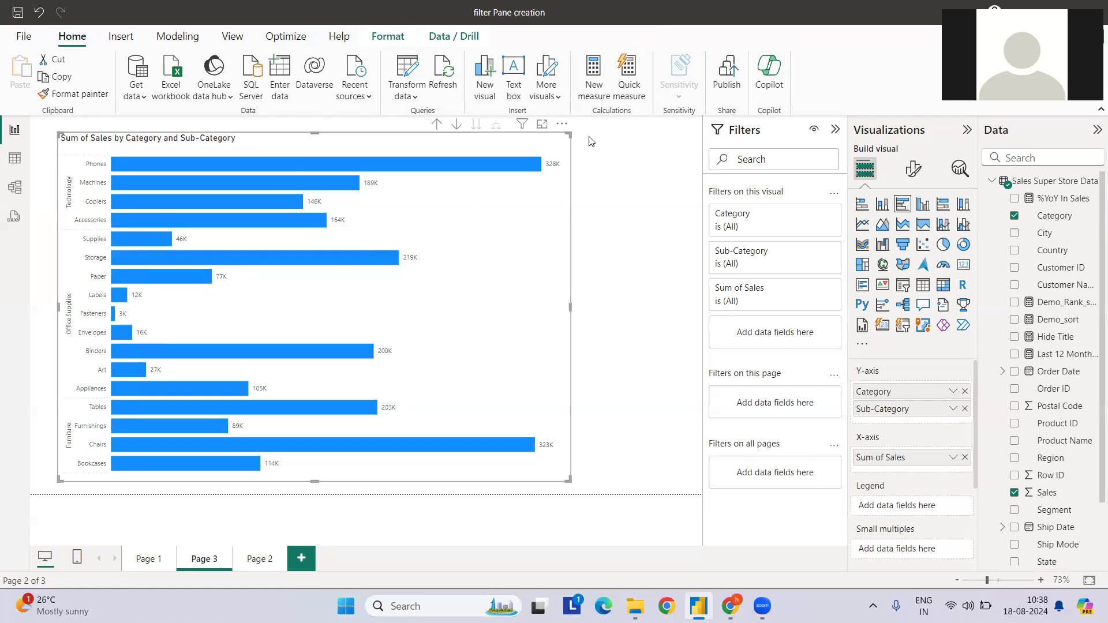
Try sorting the bar chart's axis by Sum of Sales and return it to Category Sub-Category sorting.
click(561, 124)
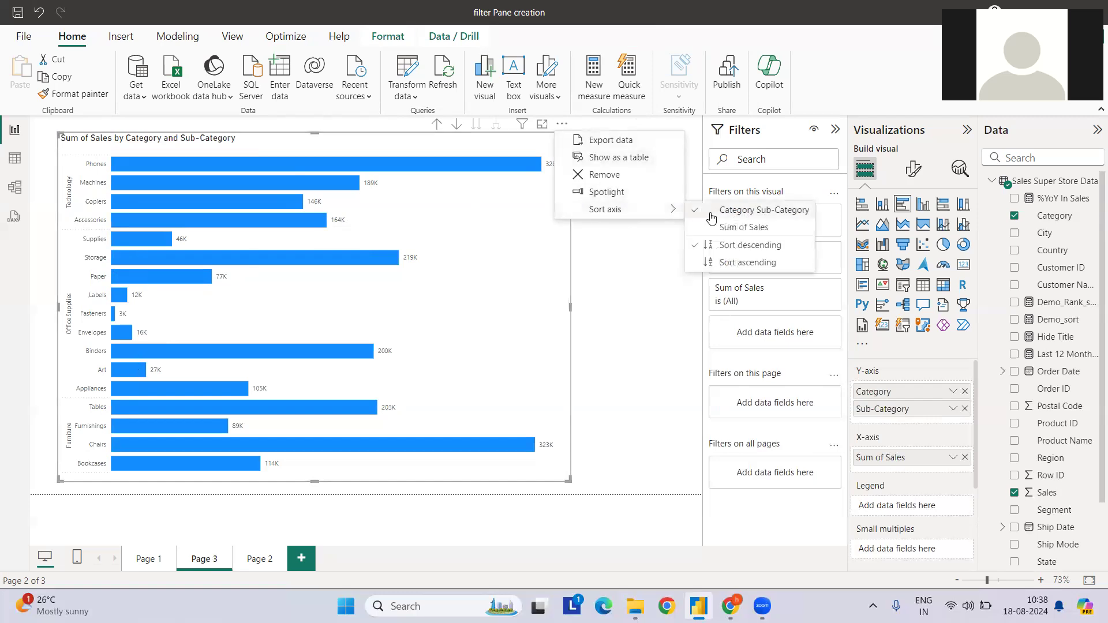
click(462, 304)
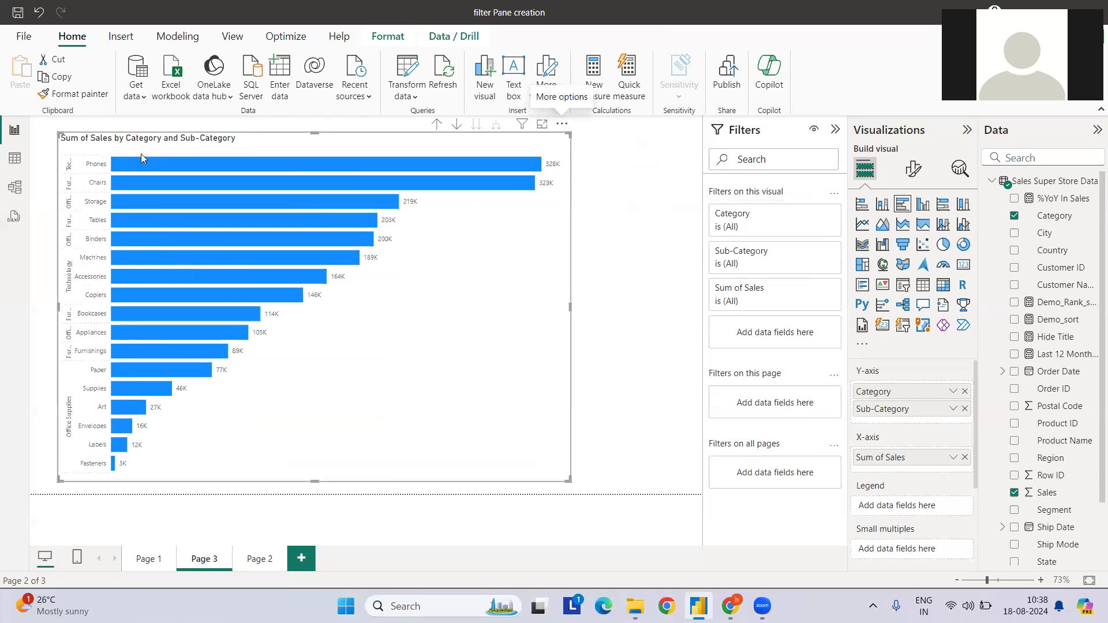
click(562, 126)
mouse_move(664, 209)
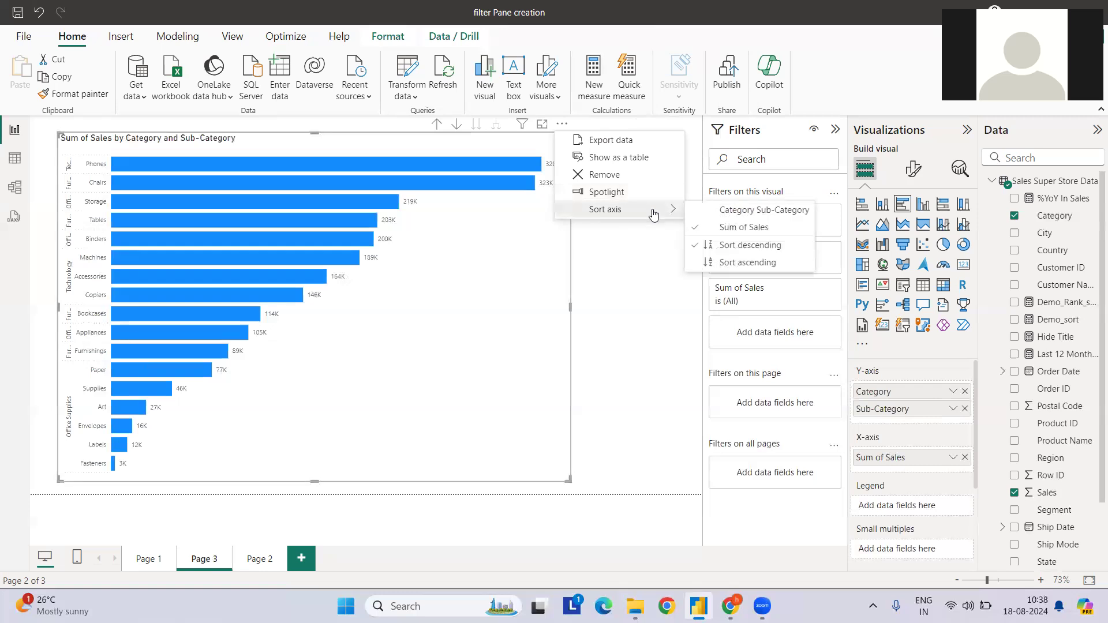
click(721, 214)
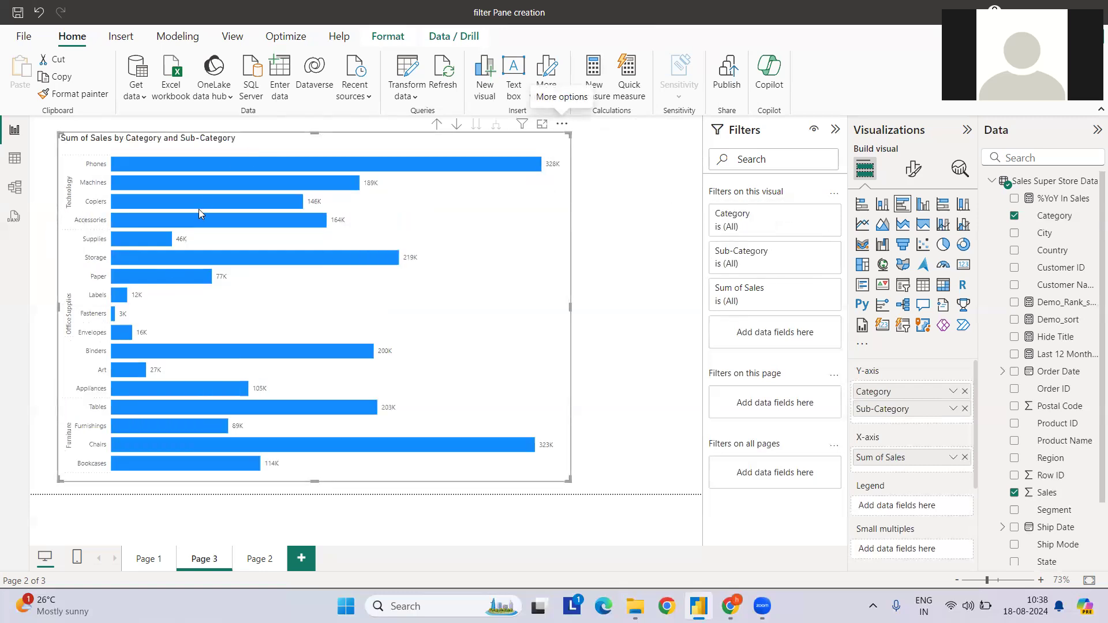
mouse_move(200, 226)
Narrow the bar chart and place an empty matrix visual beside it.
drag(570, 307, 312, 303)
click(379, 285)
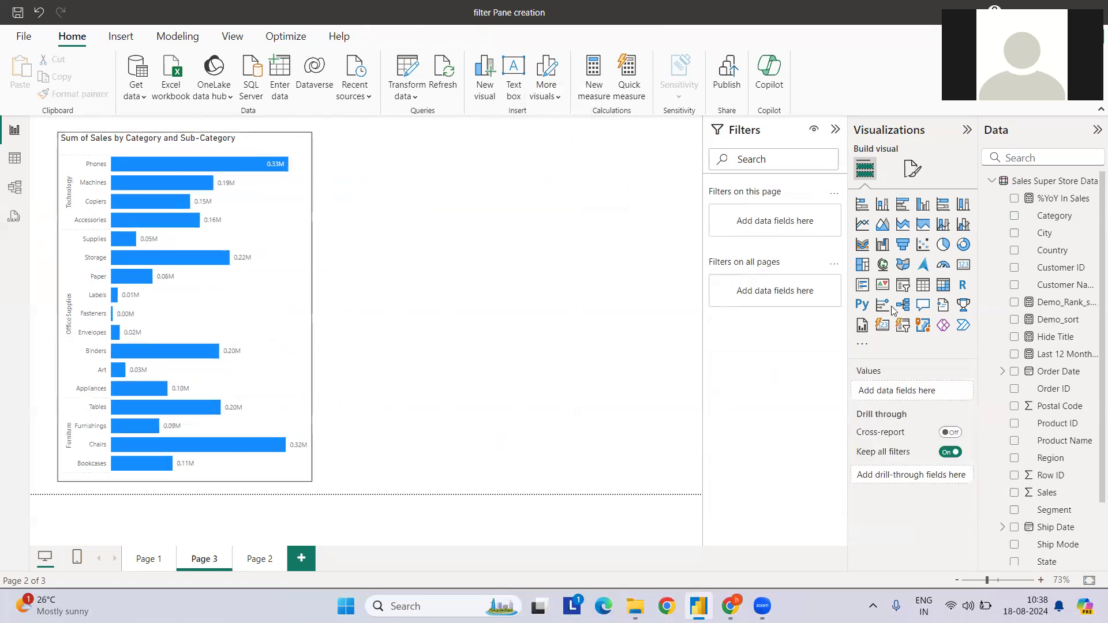
click(943, 285)
drag(508, 254, 593, 258)
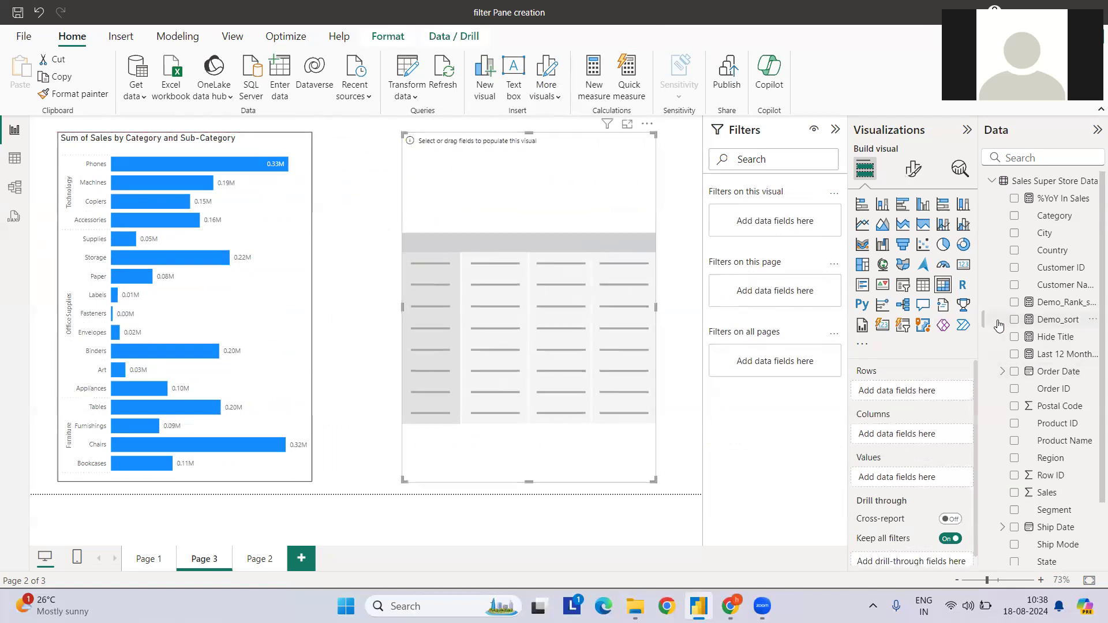
Fill the matrix with Category and Sub-Category as rows and Sum of Sales as values, expanding every category.
click(1014, 215)
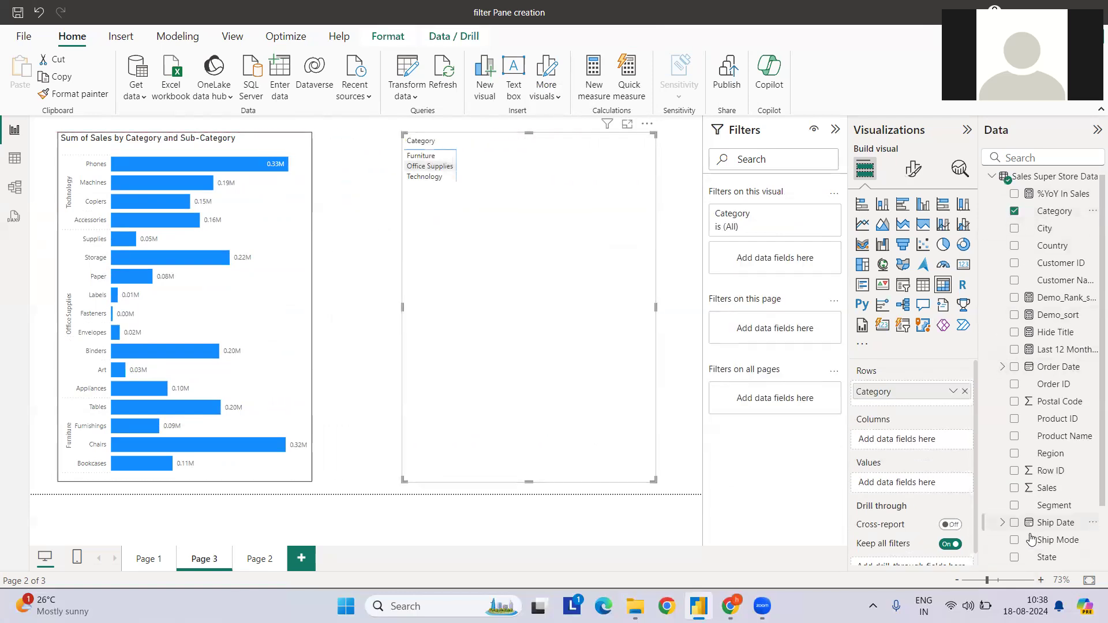
scroll(1016, 507, down, 3)
click(1015, 506)
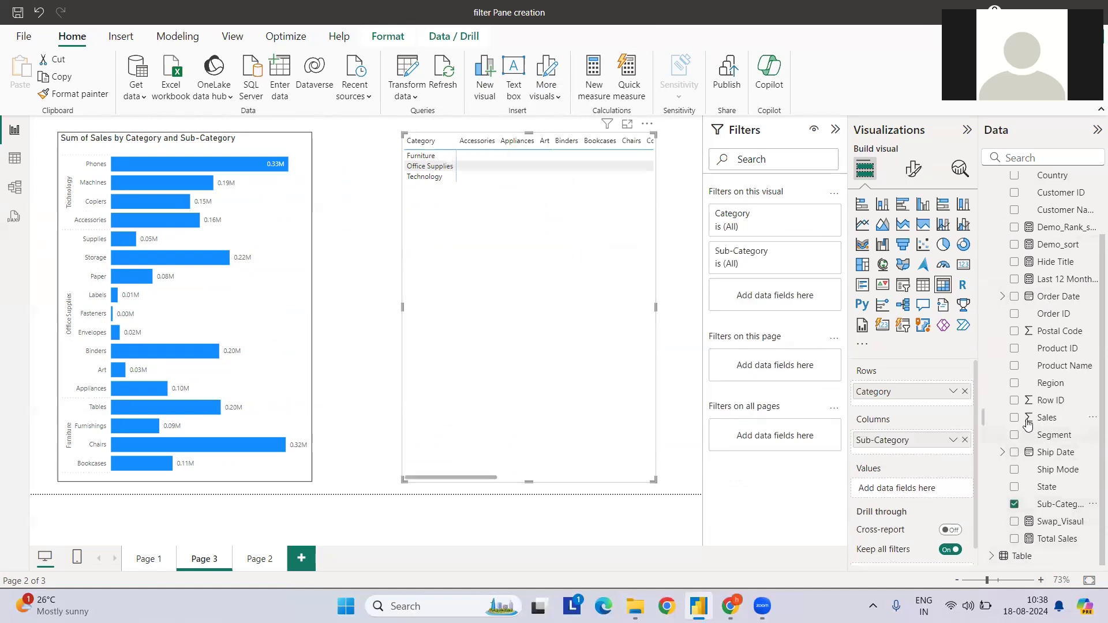
click(1014, 418)
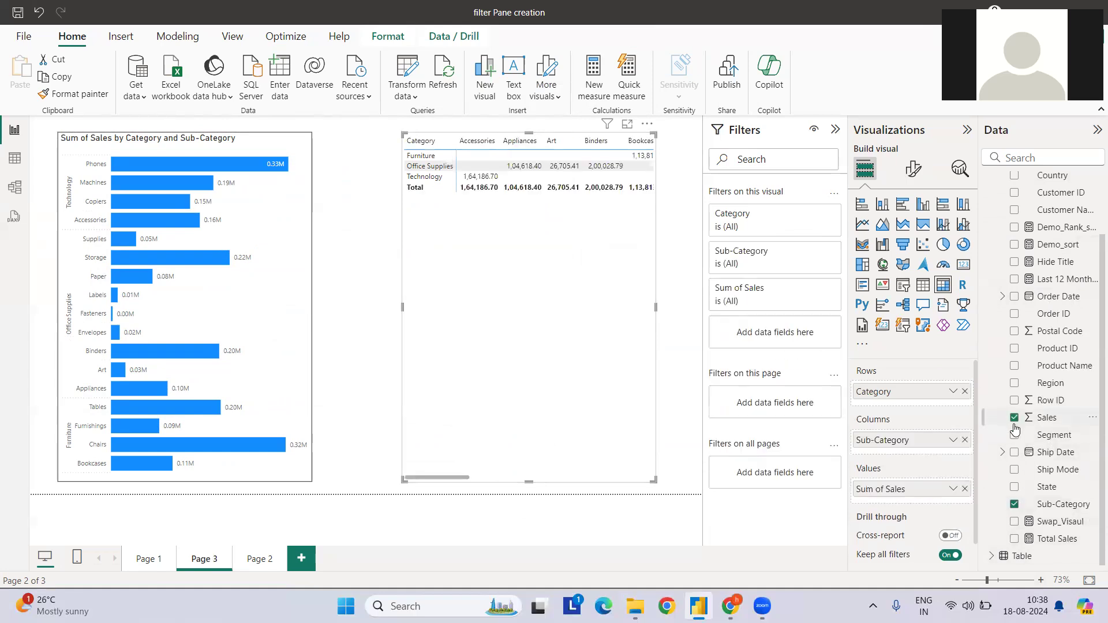
drag(911, 442, 913, 406)
click(581, 125)
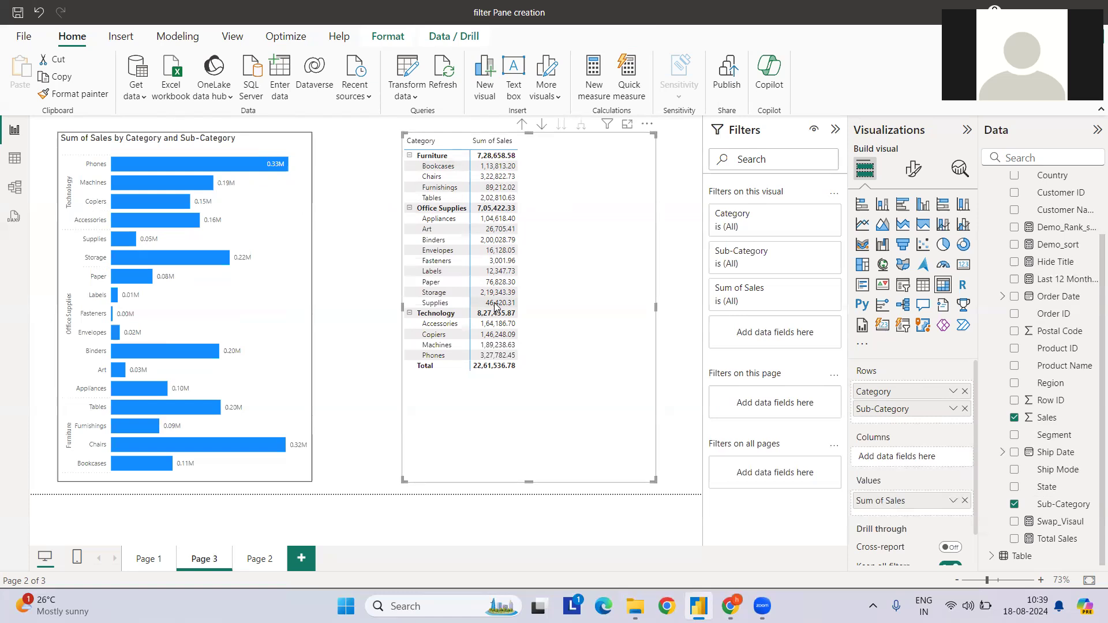
Widen the bar chart slightly toward the matrix and deselect it.
click(307, 302)
drag(311, 302, 364, 305)
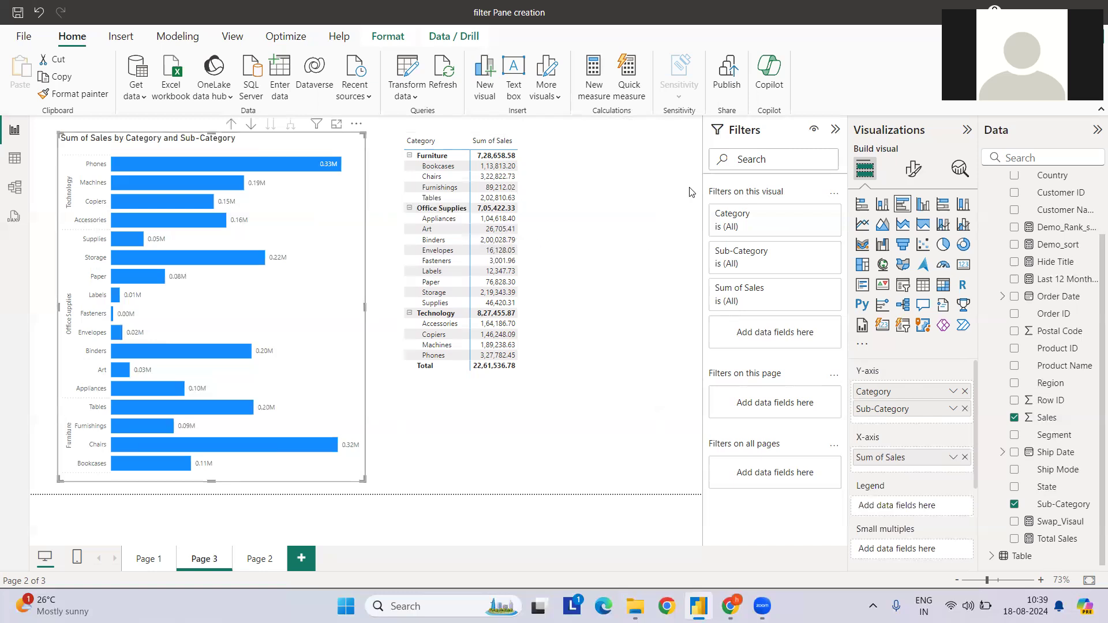
click(671, 142)
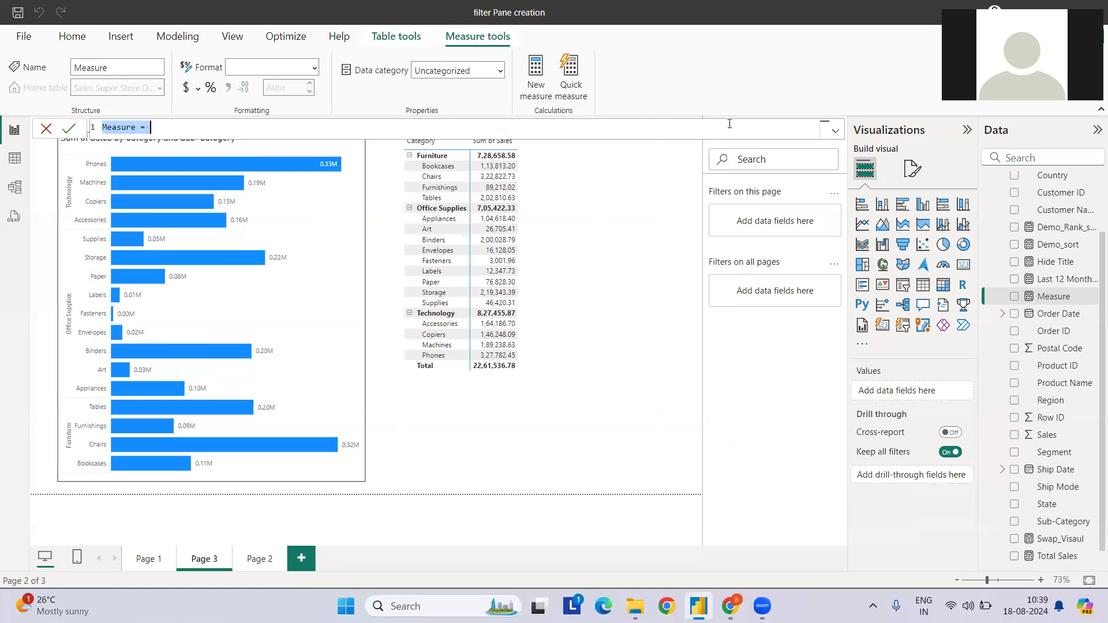
Create a new measure named Rank Order and leave a blank line before its formula body.
double_click(125, 127)
text(Rank Order)
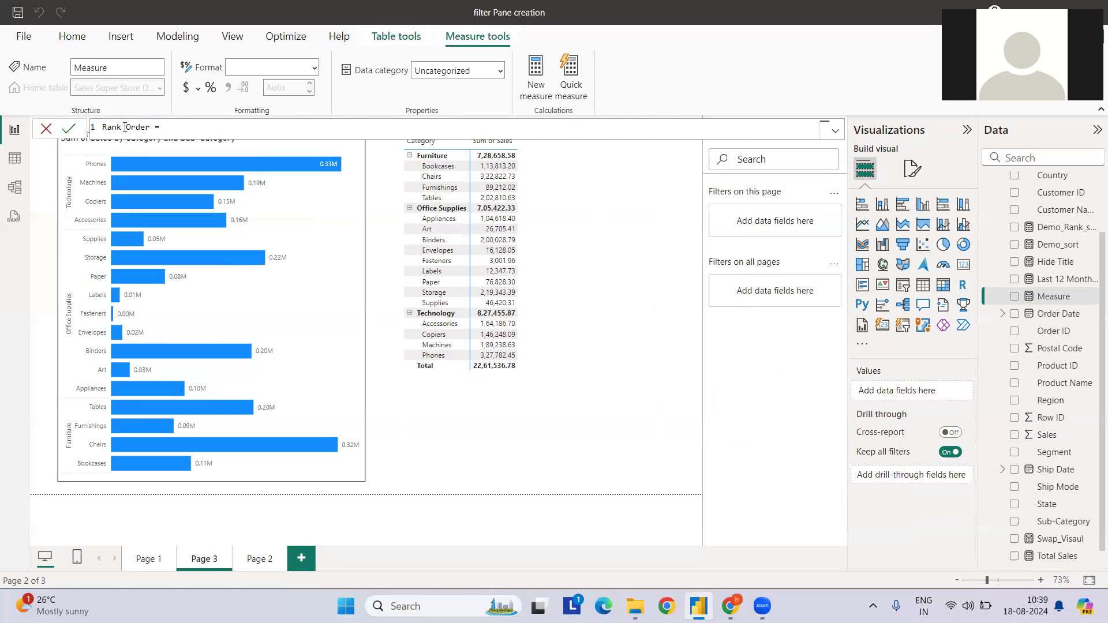
key(shift+Return)
key(shift+Return)
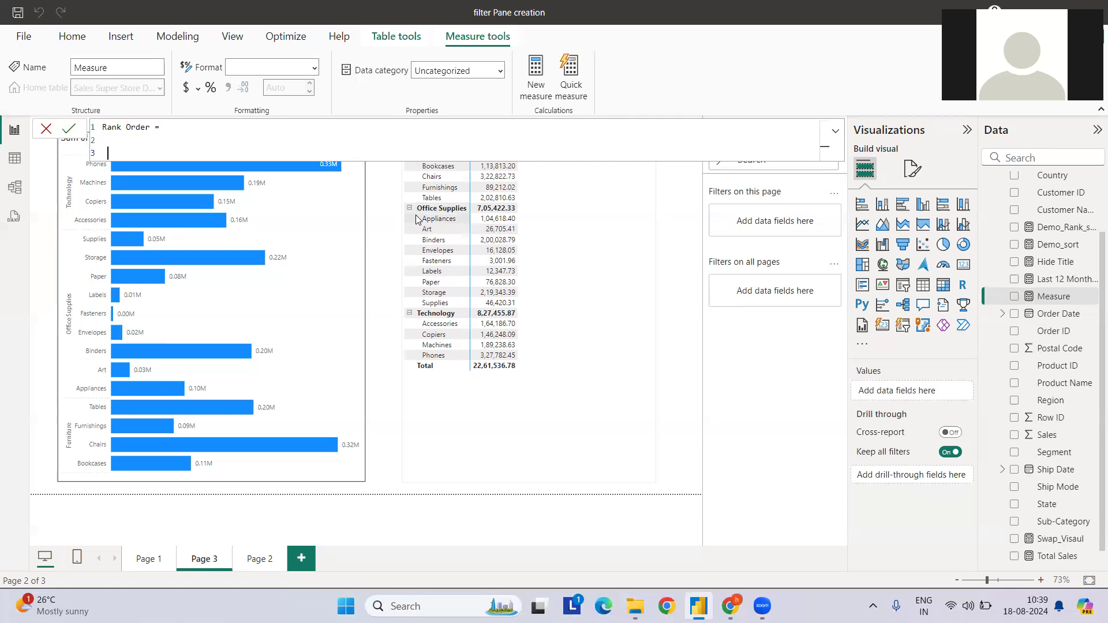
Declare a variable named catgeory_rank in the Rank Order measure.
text(catge)
text(gory)
key(BackSpace)
key(BackSpace)
key(BackSpace)
key(BackSpace)
text(ory_rank =)
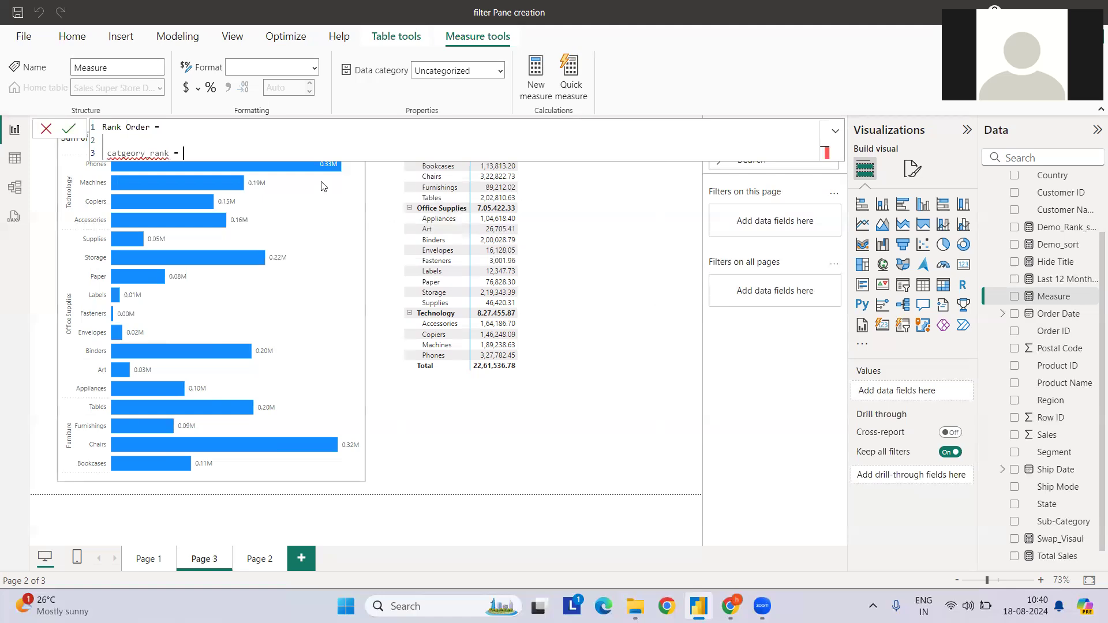
key(shift+Home)
key(Left)
text(var)
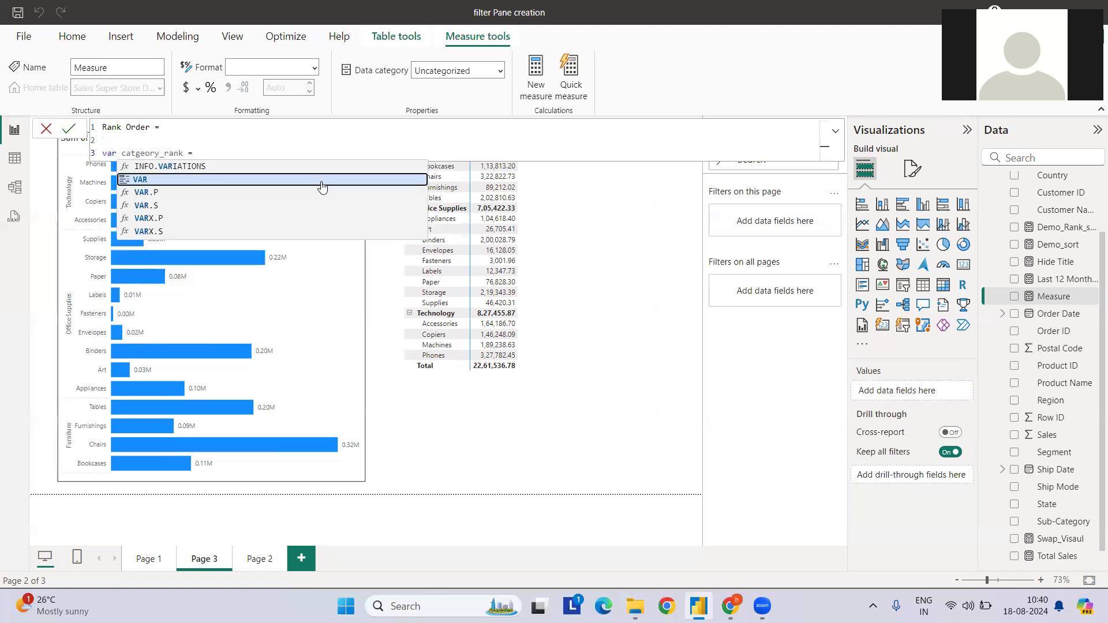
Start the catgeory_rank variable's expression with the RANKX function.
key(End)
text(rank)
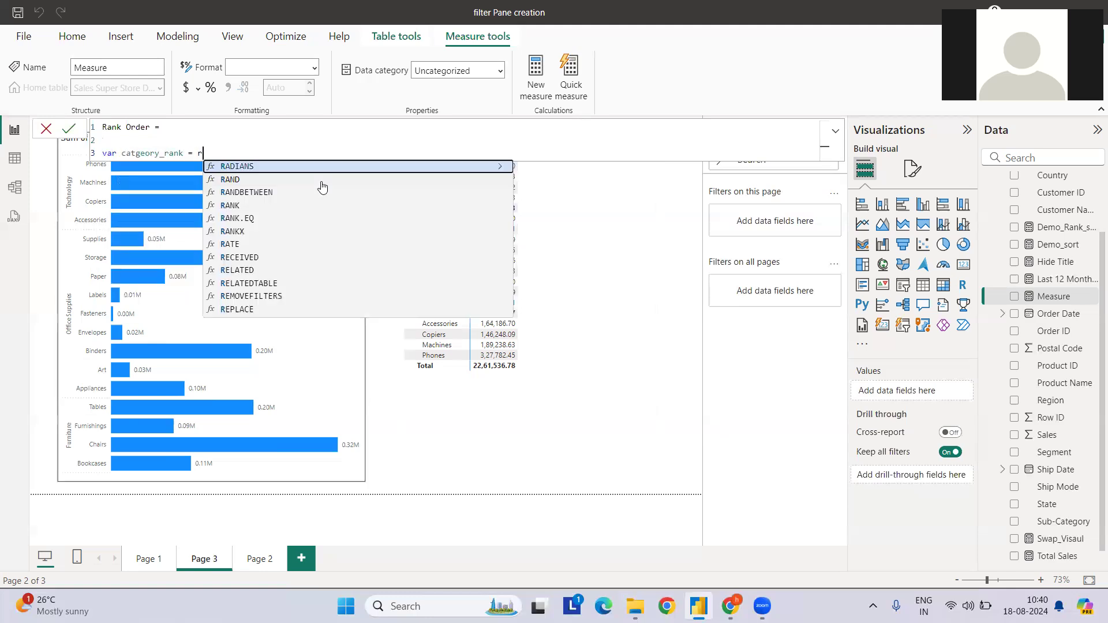
key(Down)
key(Tab)
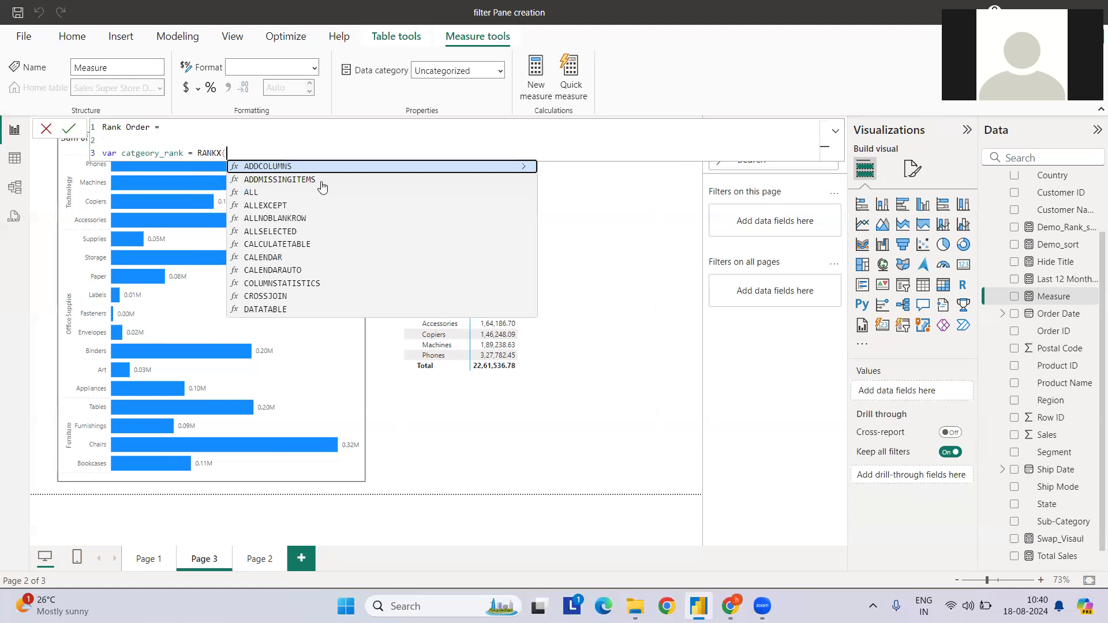
Set RANKX's table argument to ALLSELECTED('Sales Super Store Data'[Category]).
text(all)
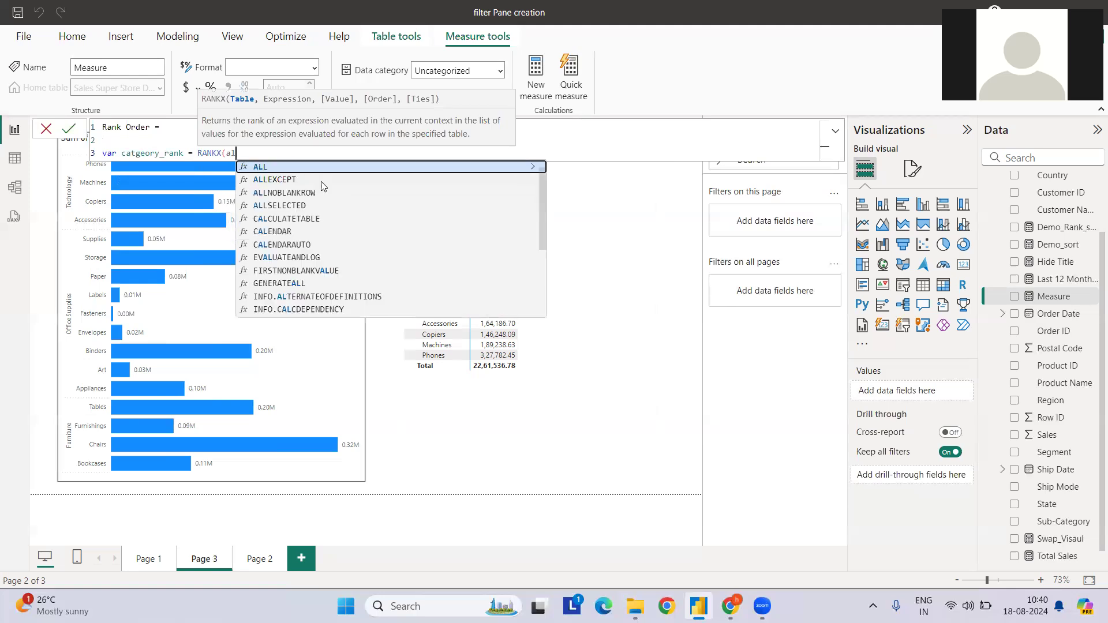
key(Down)
key(Down)
key(Down)
key(Tab)
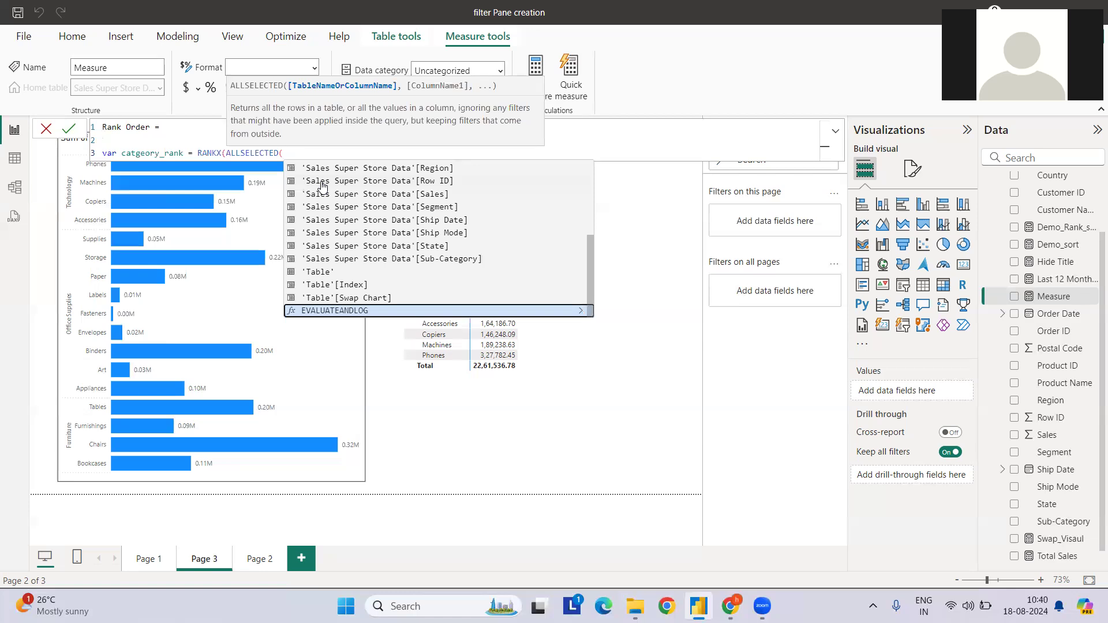
text(sa)
key(Tab)
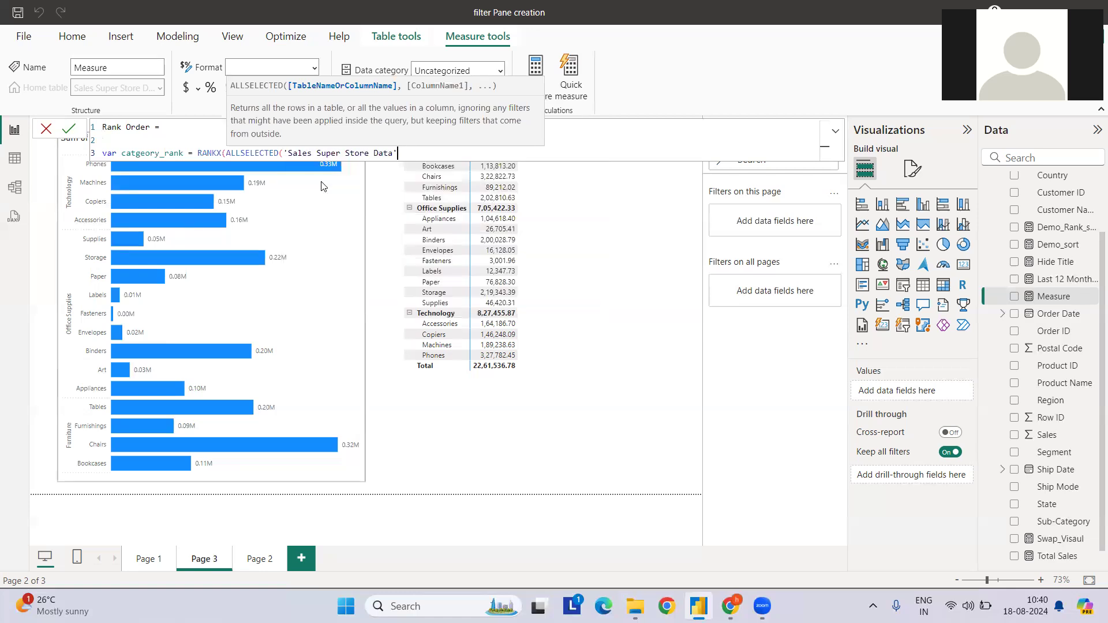
text([)
key(Tab)
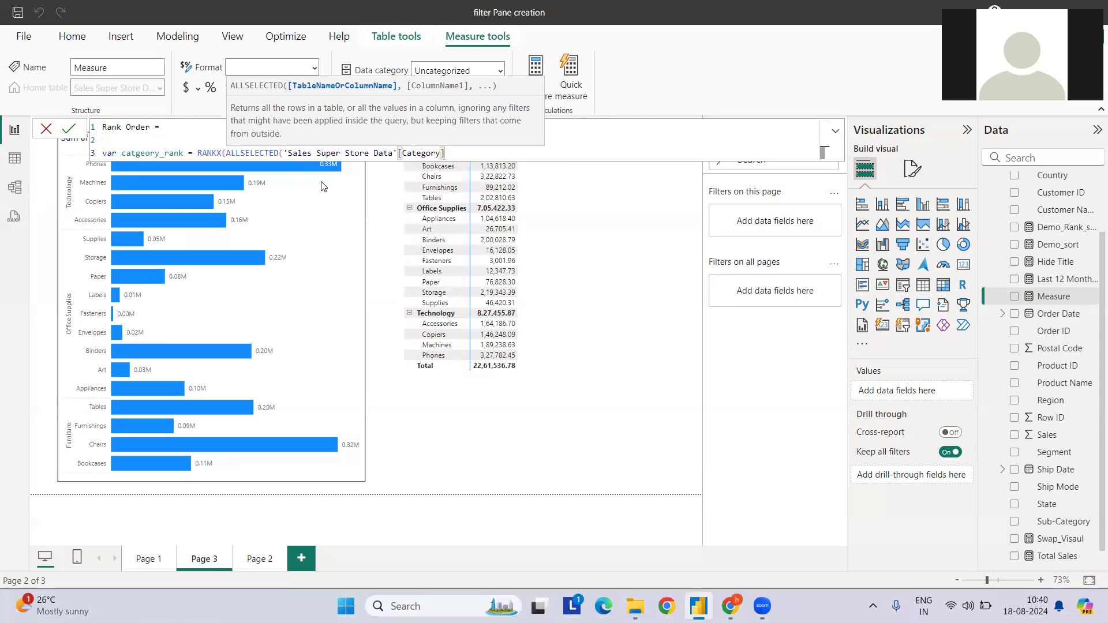
text(),)
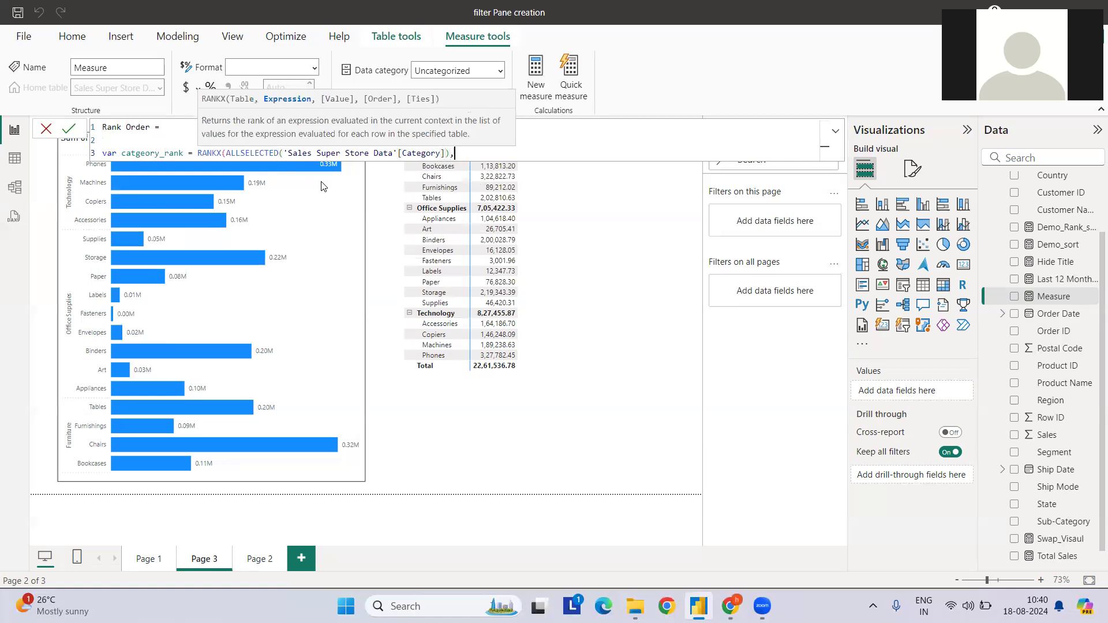
Rank by [Total Sales] with the value and order arguments left empty, use Dense ties, and close the RANKX function.
text(toa)
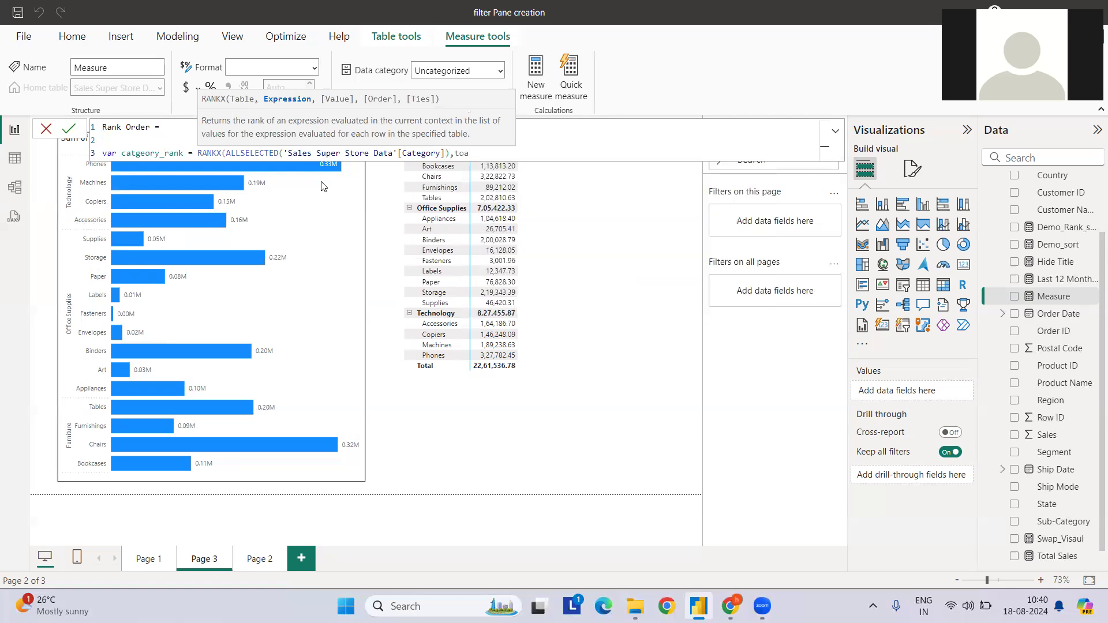
key(BackSpace)
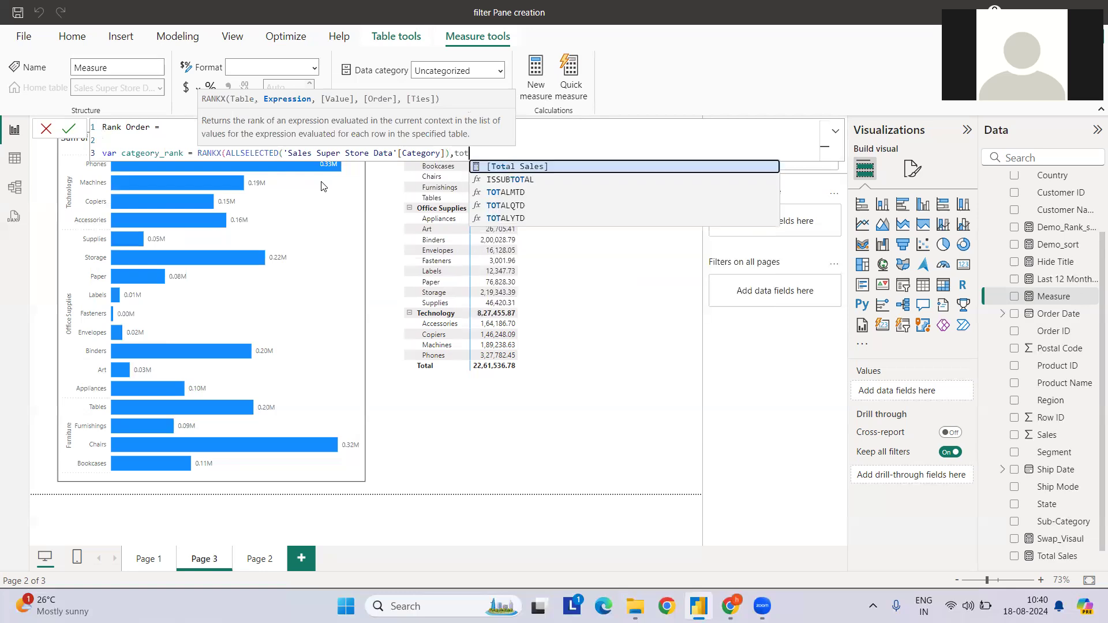
key(Tab)
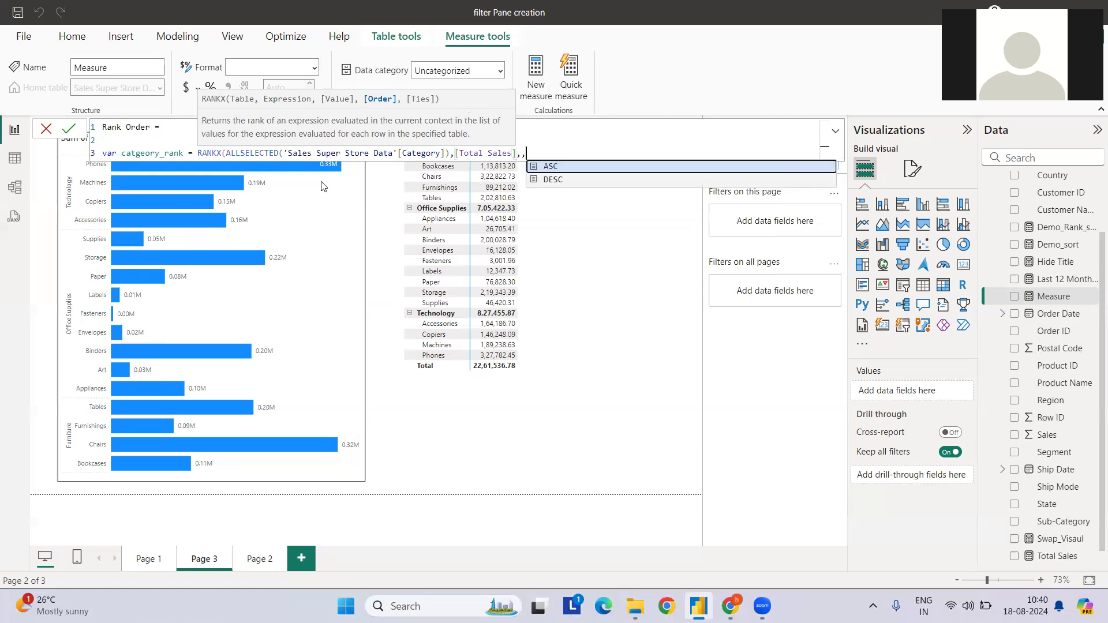
text(,)
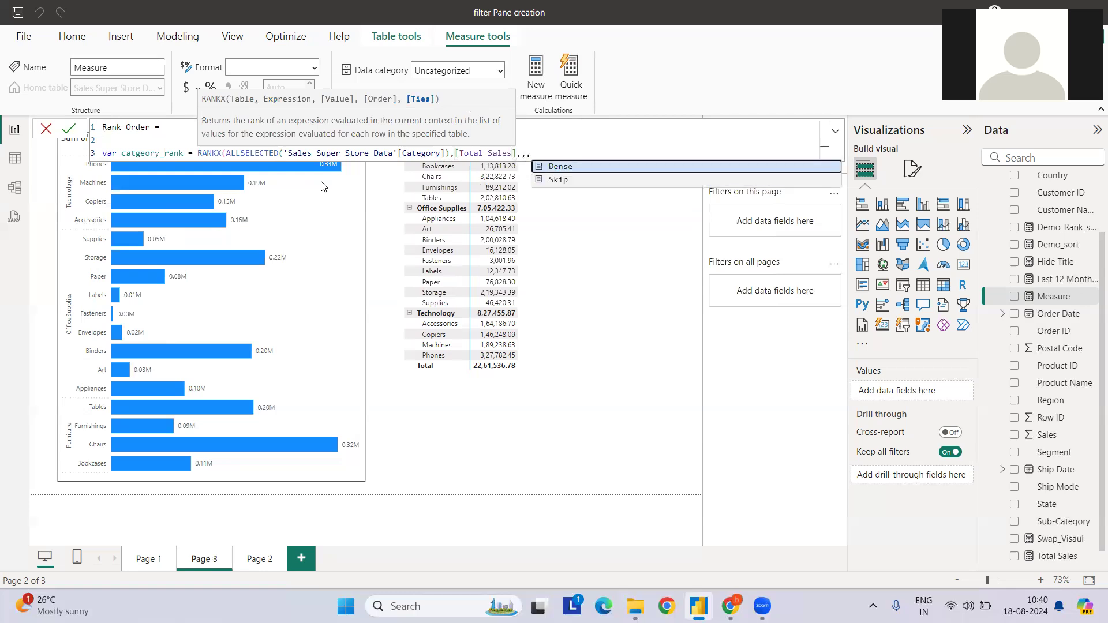
key(Tab)
text())
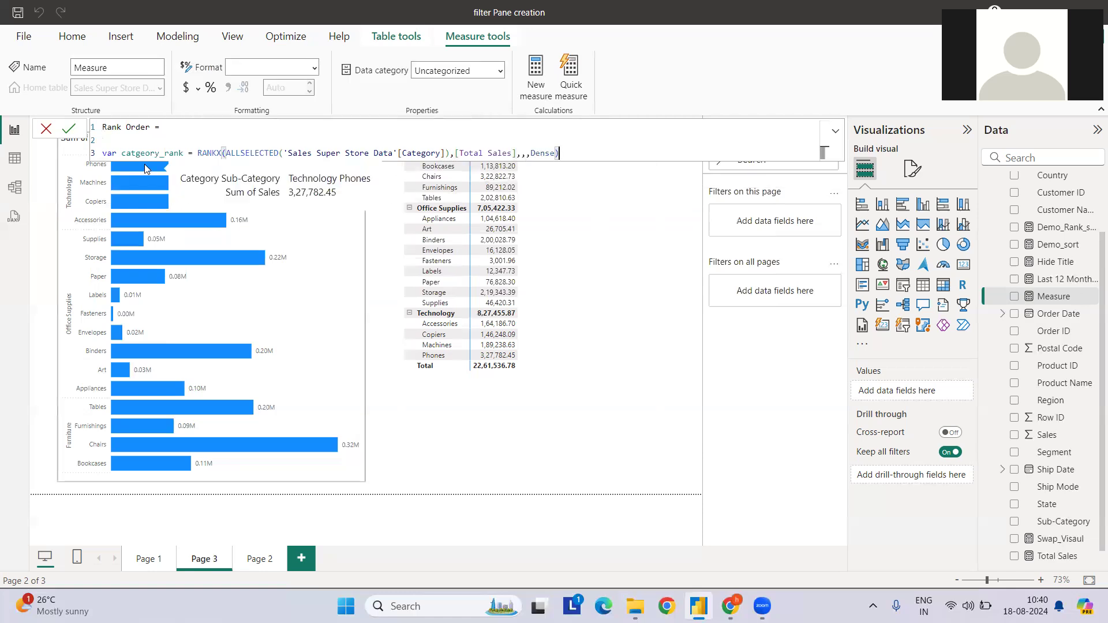
Duplicate the catgeory_rank declaration onto the line below and rename the copied variable to sub_catgeory_rank.
drag(576, 155, 103, 153)
key(ctrl+c)
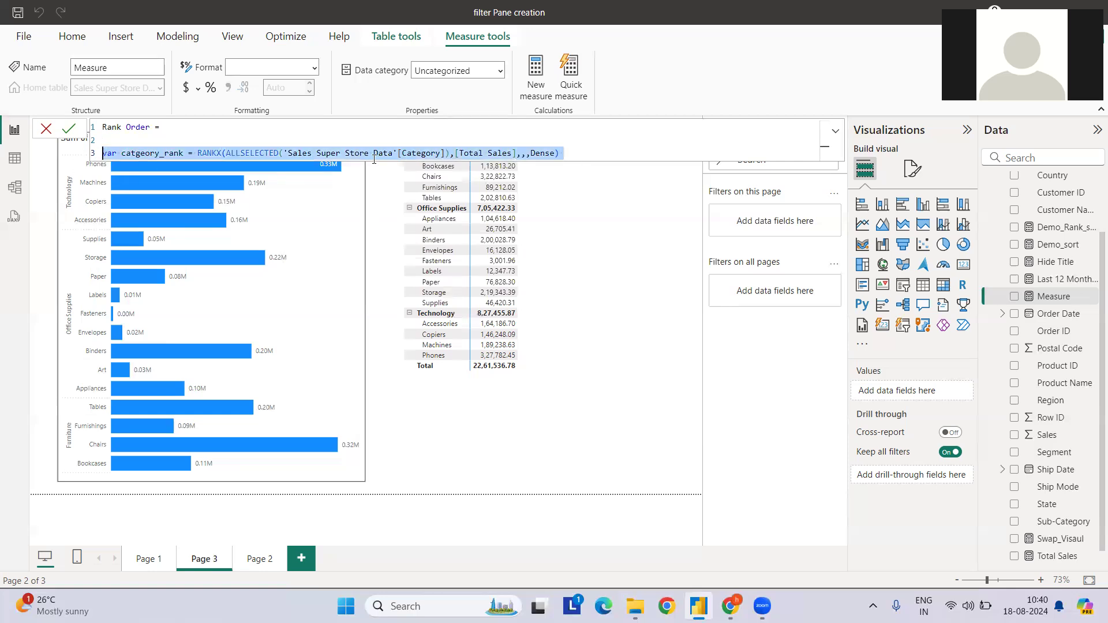
click(569, 151)
key(Return)
key(ctrl+v)
click(122, 166)
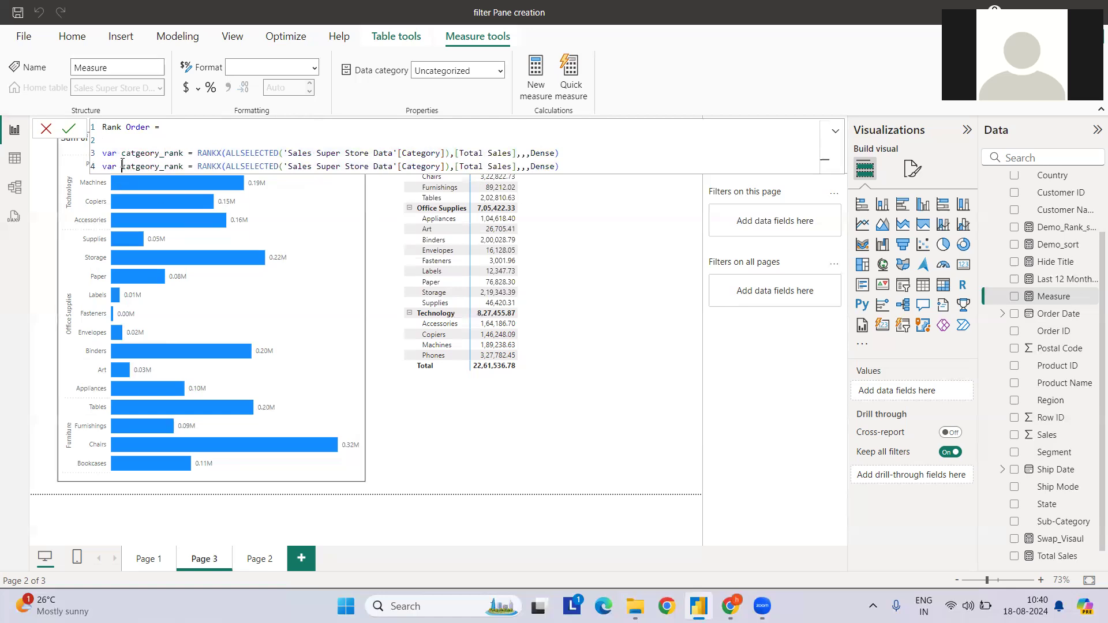
text(sub_)
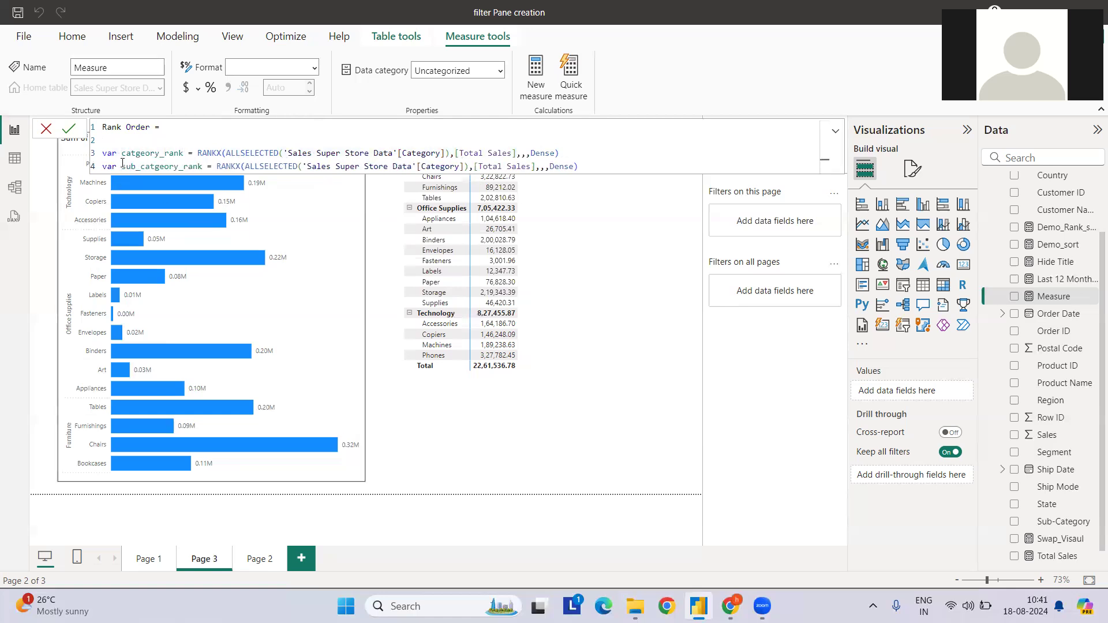
Change the column in sub_catgeory_rank's ALLSELECTED to 'Sales Super Store Data'[Sub-Category] and review both variable lines.
double_click(438, 166)
text(Sub)
key(Tab)
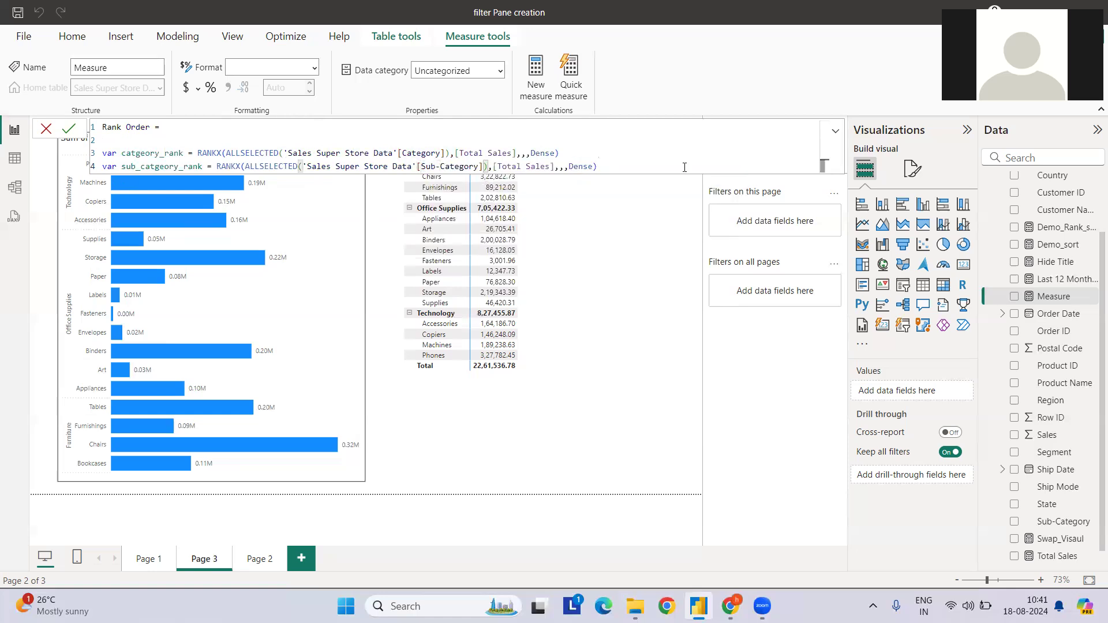
drag(571, 151, 101, 154)
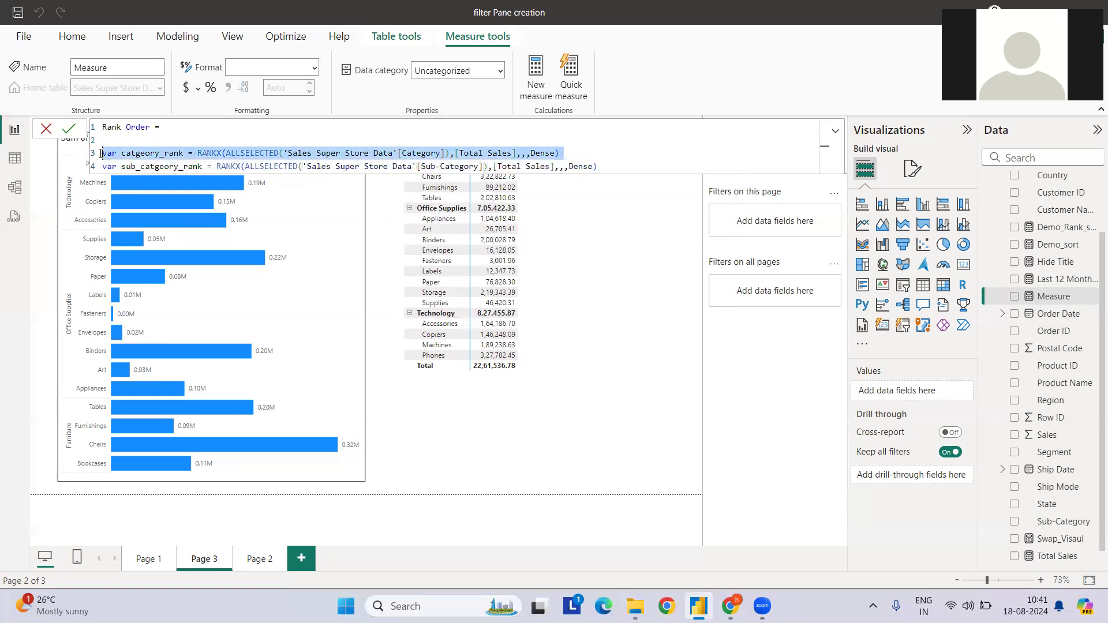
drag(597, 166, 46, 164)
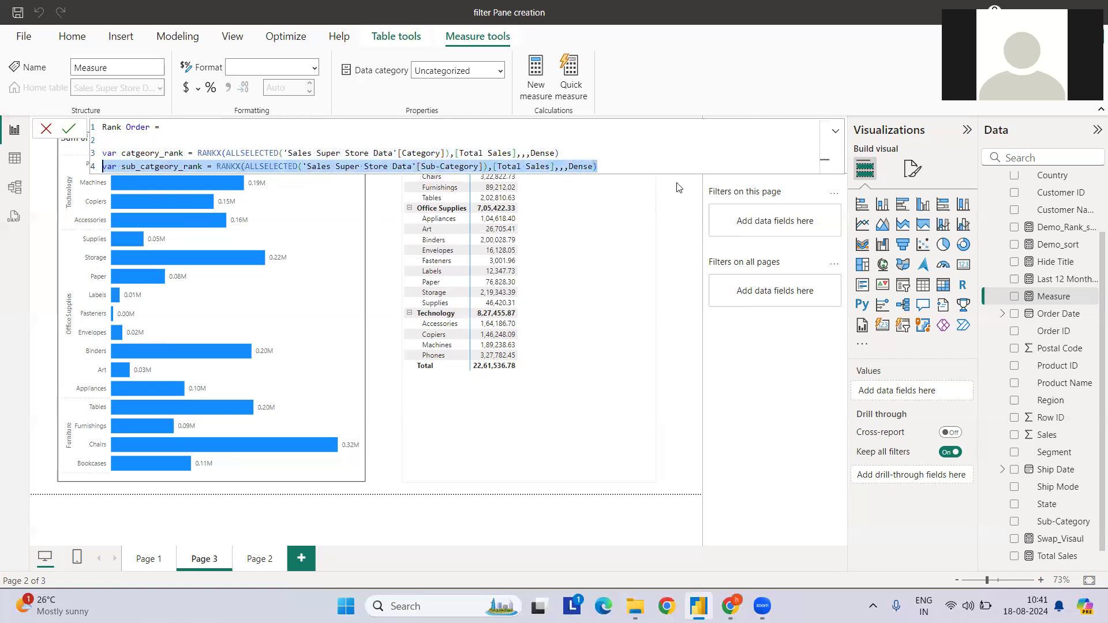
Add a RETURN statement beneath the two variables, separated by blank lines.
click(642, 169)
key(shift+Return)
key(shift+Return)
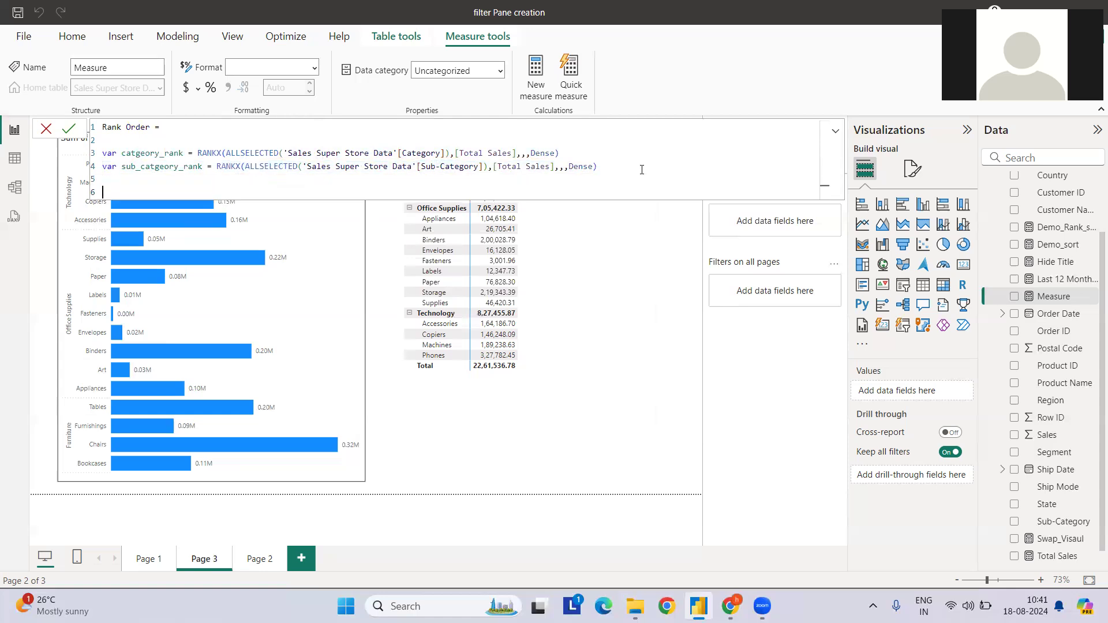
text(ru)
key(Tab)
key(shift+Return)
key(shift+Return)
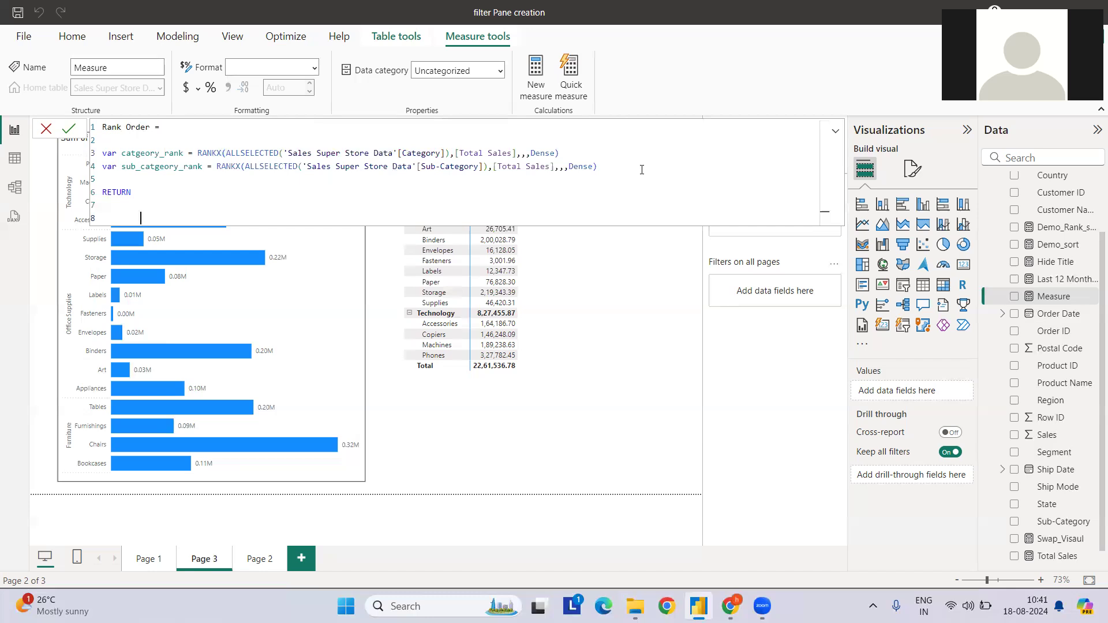
Start an indented SWITCH function under RETURN with TRUE() as its expression and begin a new line for the conditions.
key(Tab)
key(Tab)
text(sw)
key(Tab)
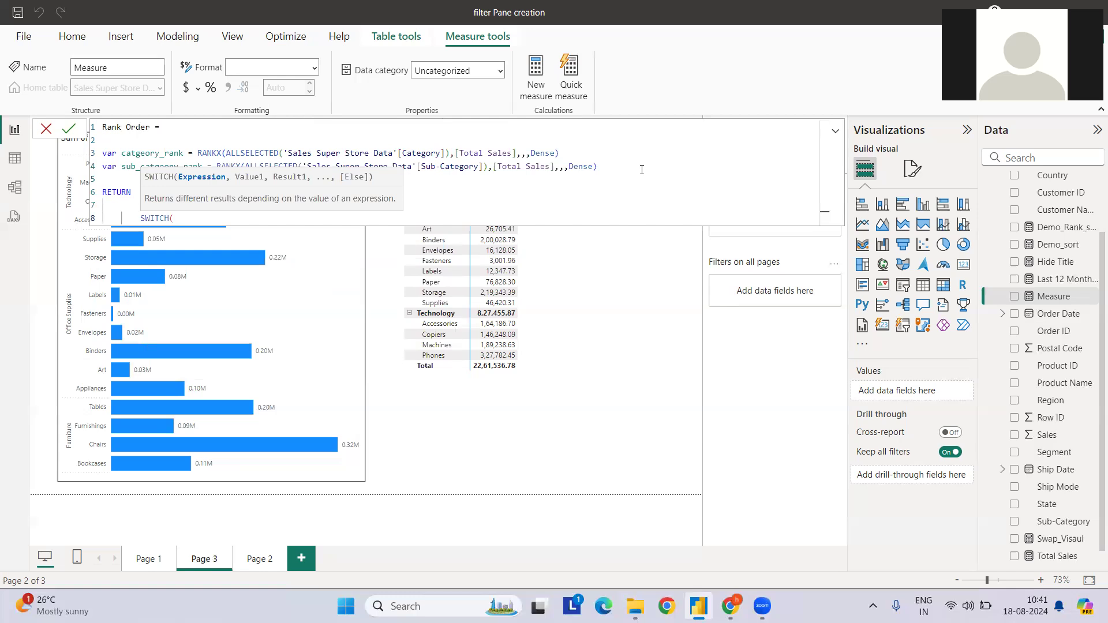
text(t)
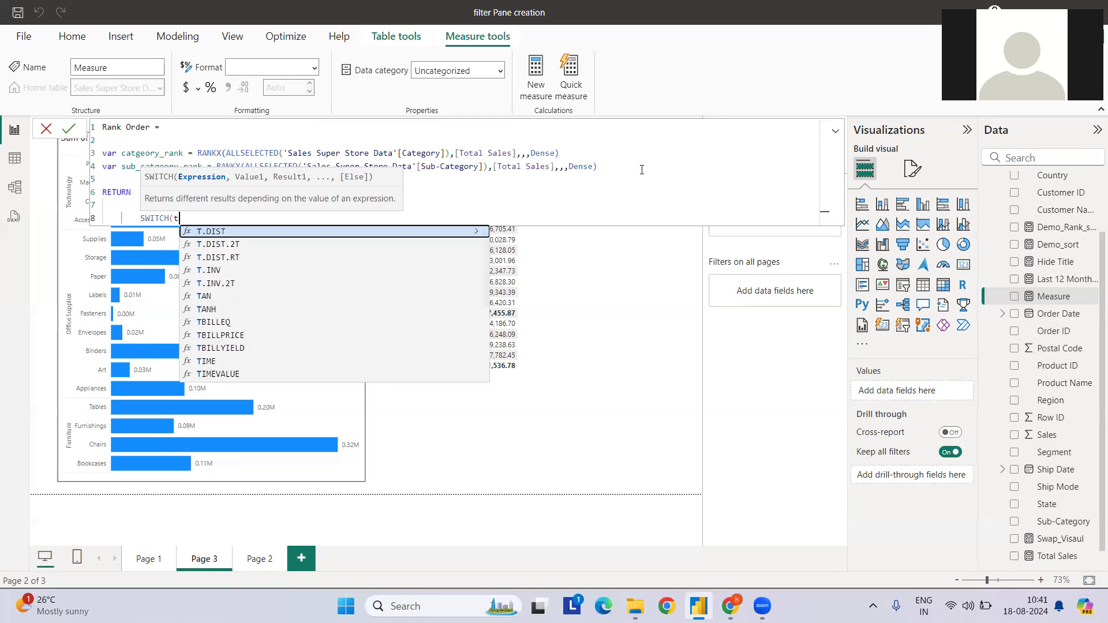
text(rue)
key(Tab)
text((),)
key(shift+Return)
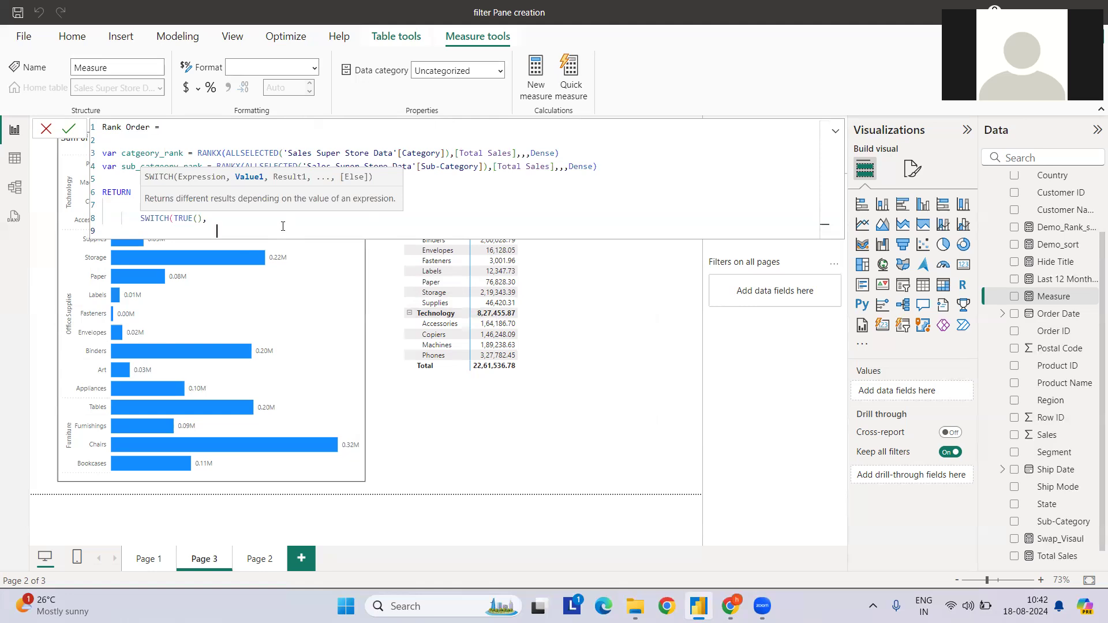
Enter ISINSCOPE('Sales Super Store Data'[Sub-Category]) as the first SWITCH condition.
text(is)
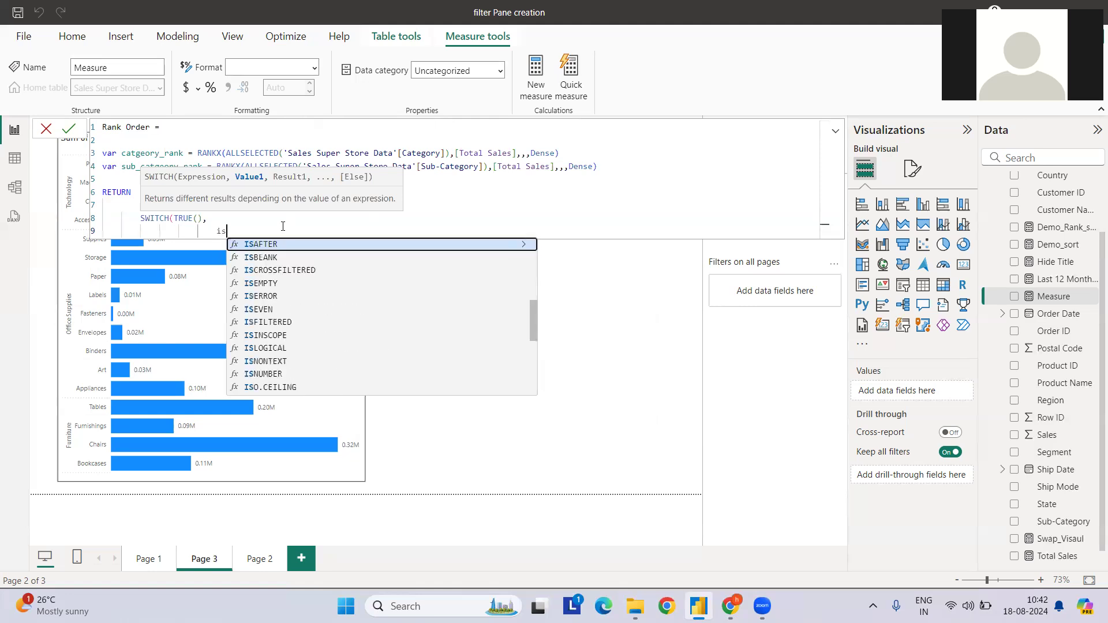
text(insc)
key(Tab)
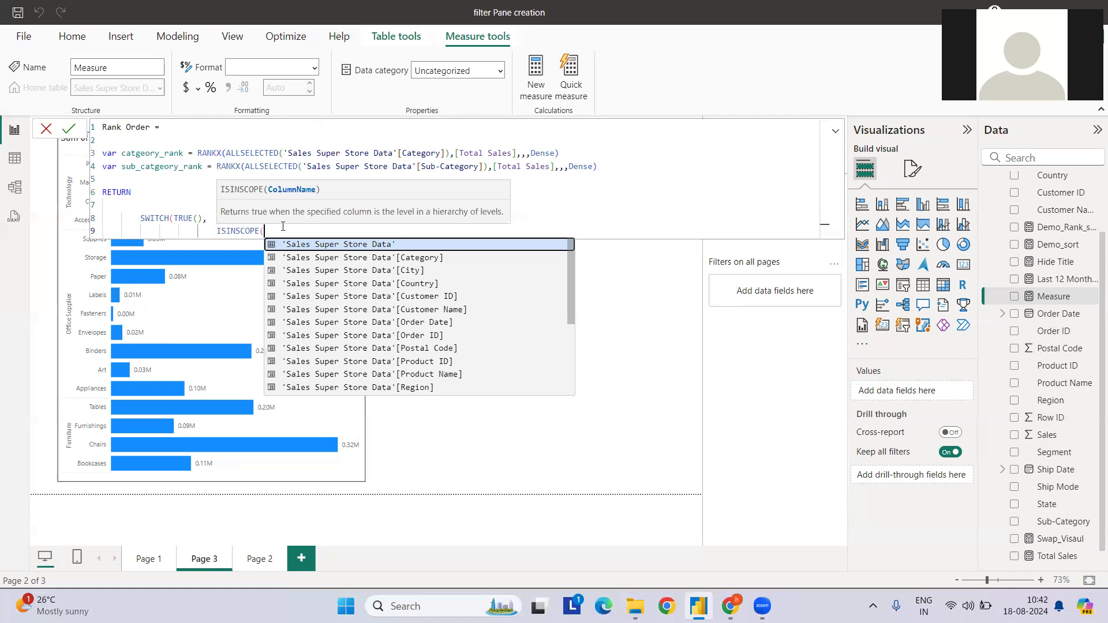
key(Tab)
text([s)
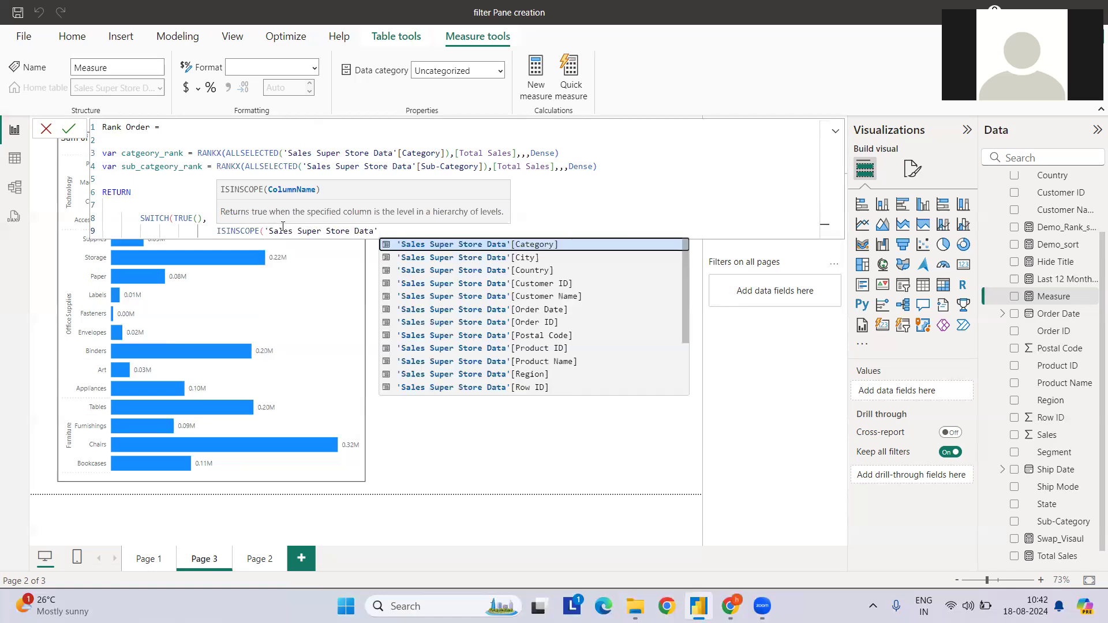
key(Down)
key(Down)
key(Down)
key(Down)
key(Down)
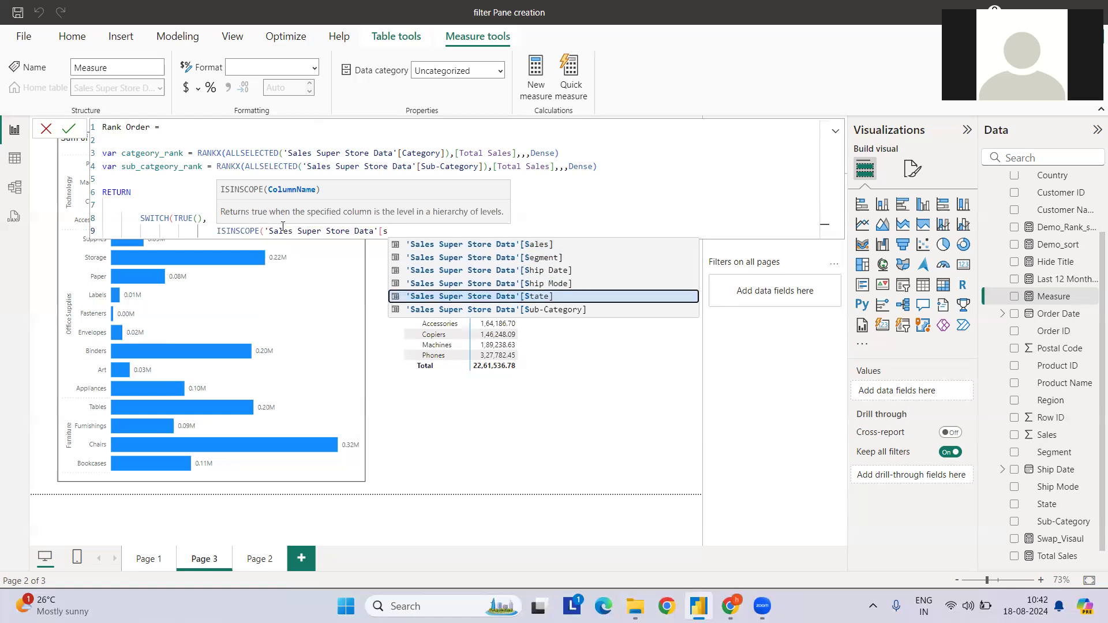
key(Tab)
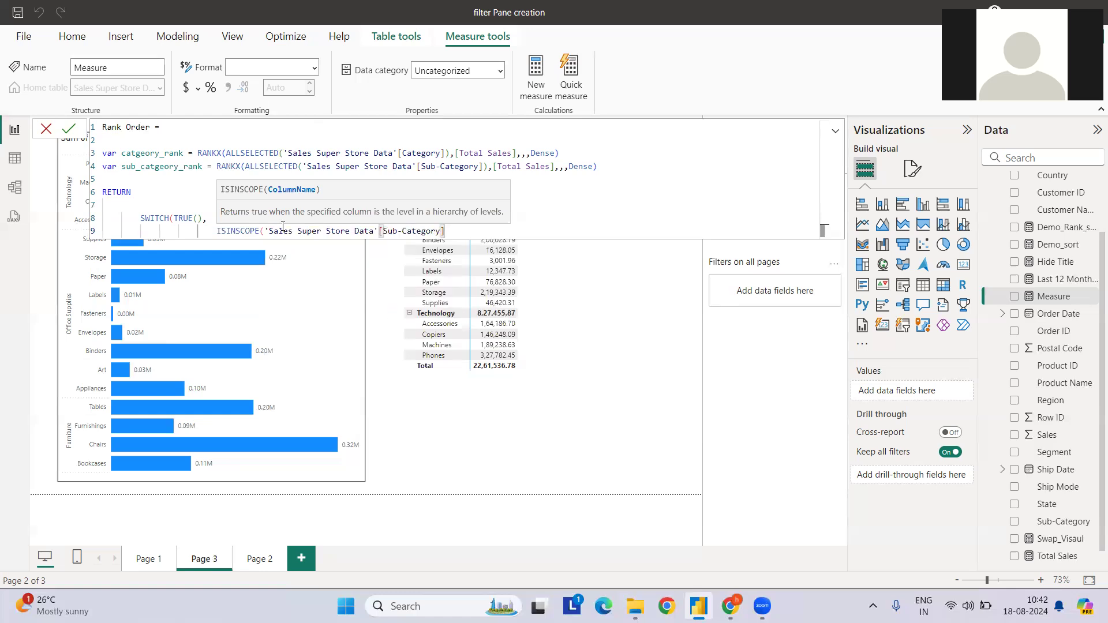
text())
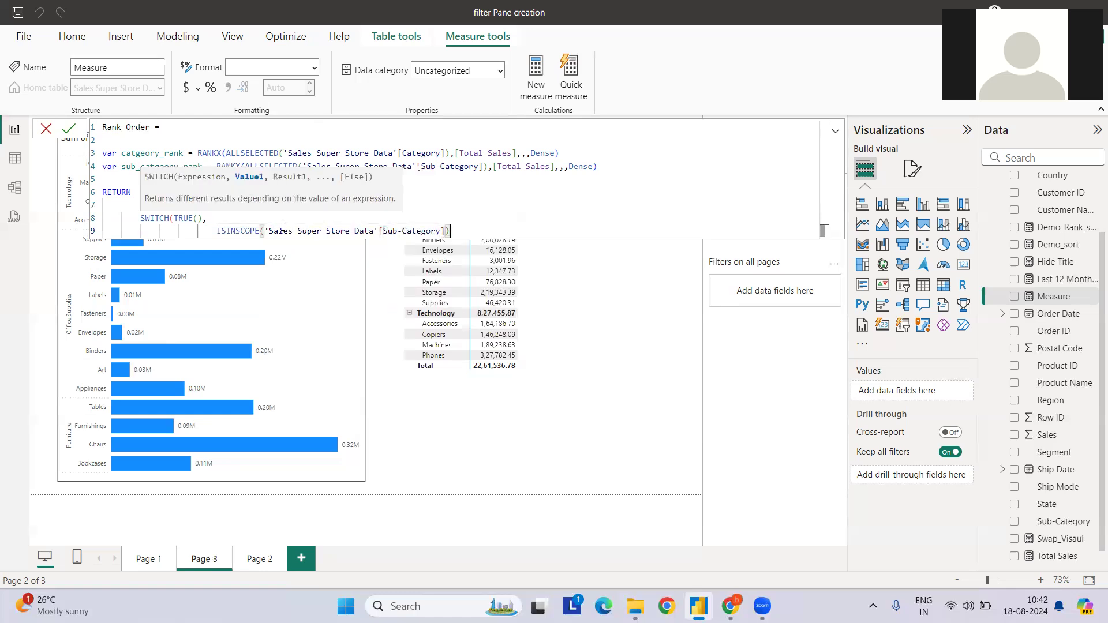
Return sub_catgeory_rank for the Sub-Category condition and start a line for the second condition.
text(,sub)
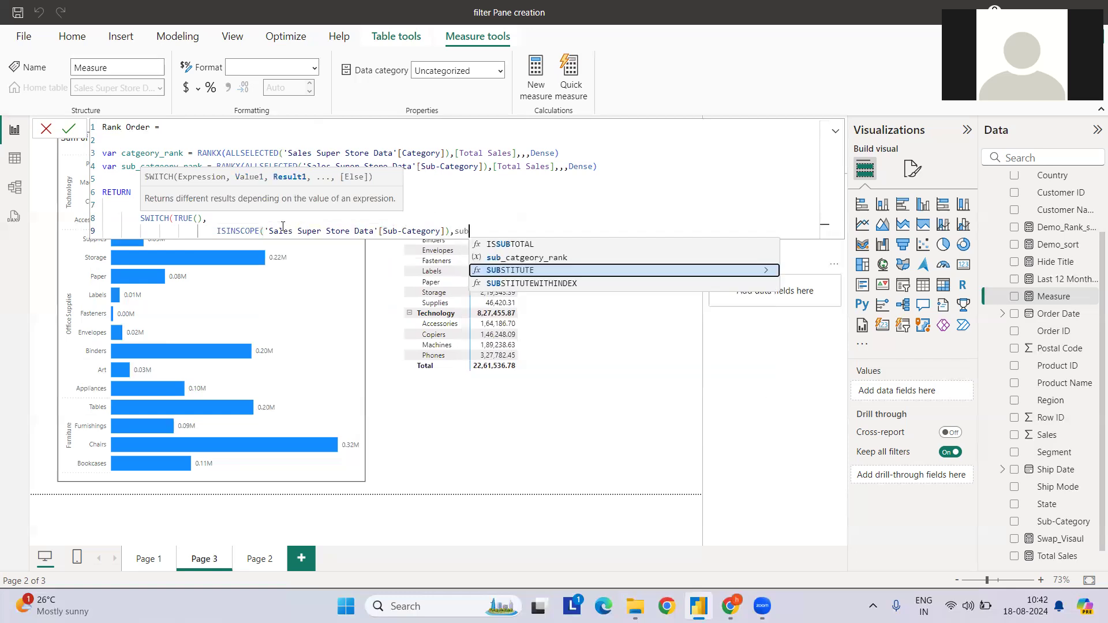
key(Up)
key(Tab)
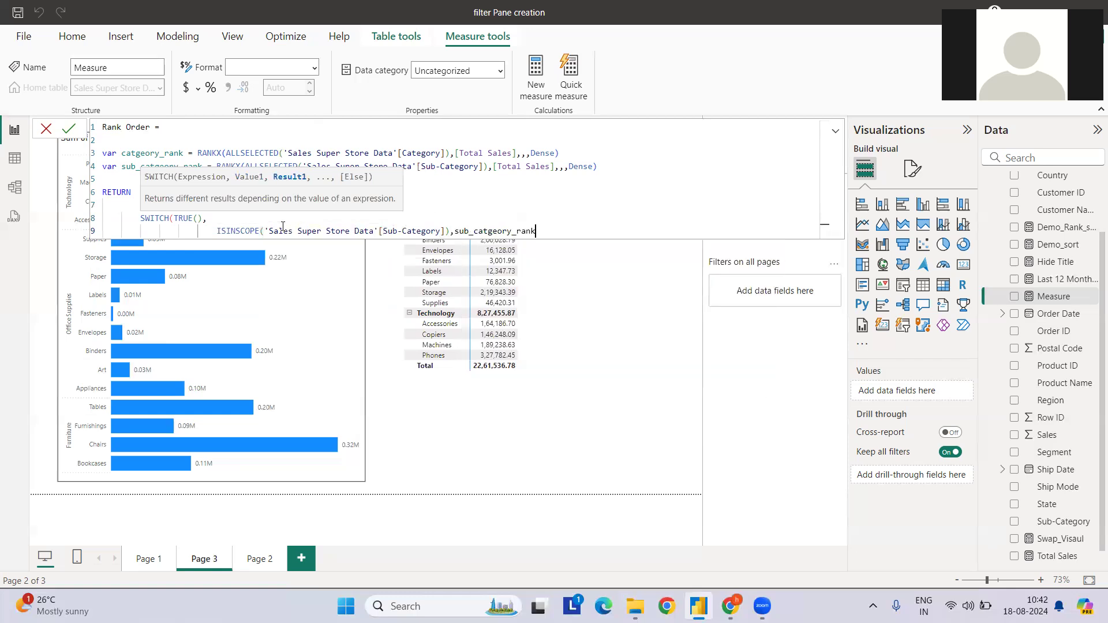
text(,)
key(Return)
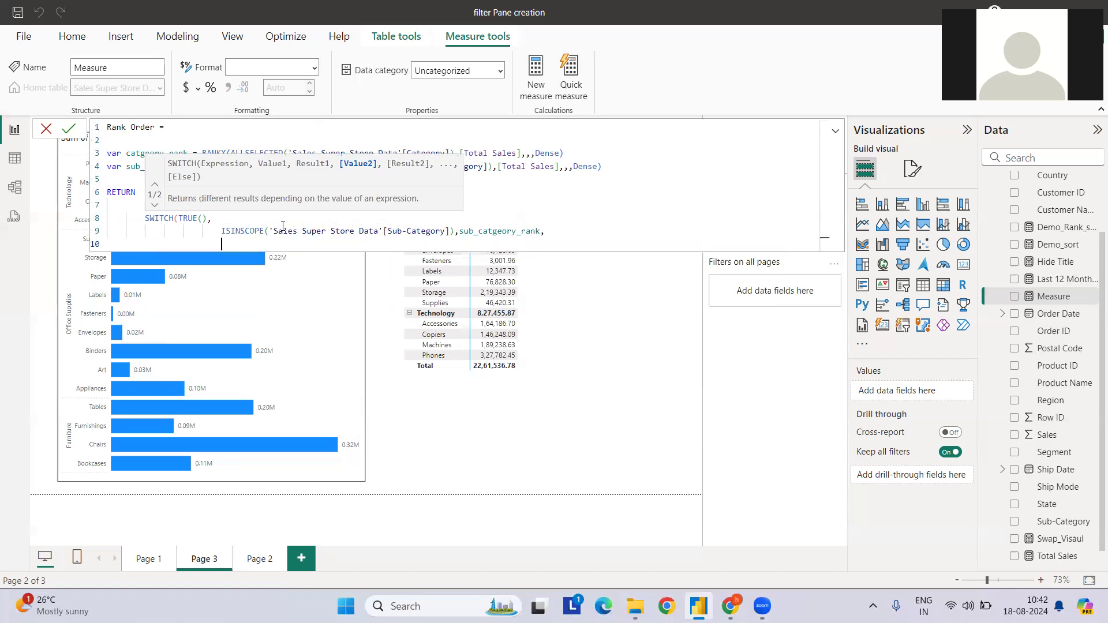
Add the condition ISINSCOPE('Sales Super Store Data'[Category]) returning catgeory_rank, close the SWITCH function, and commit the Rank Order measure.
text(isins)
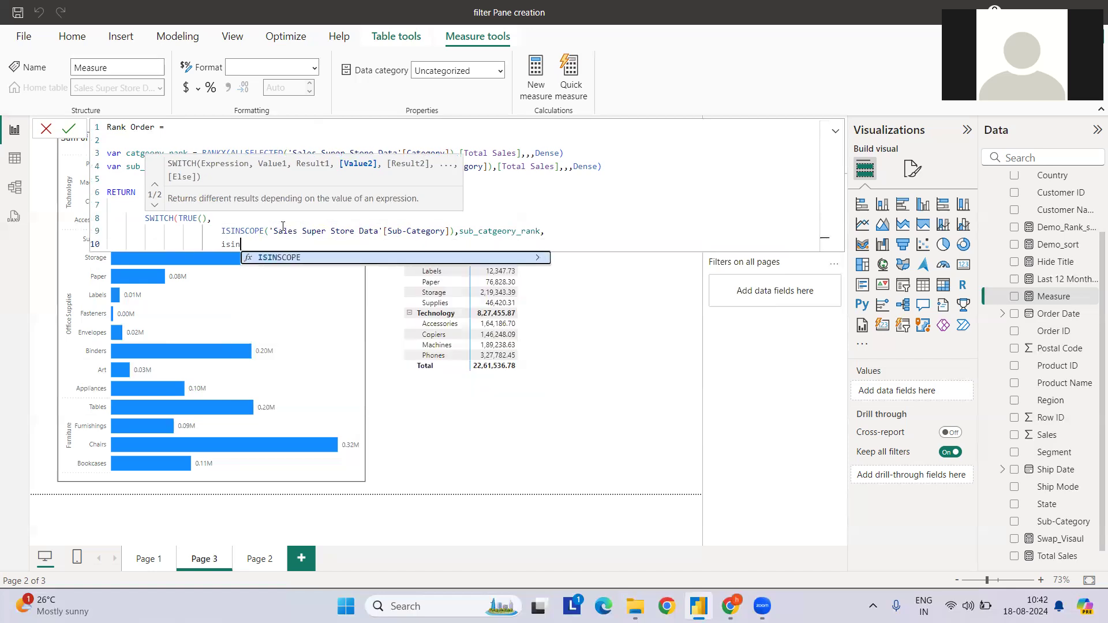
key(Tab)
text(s)
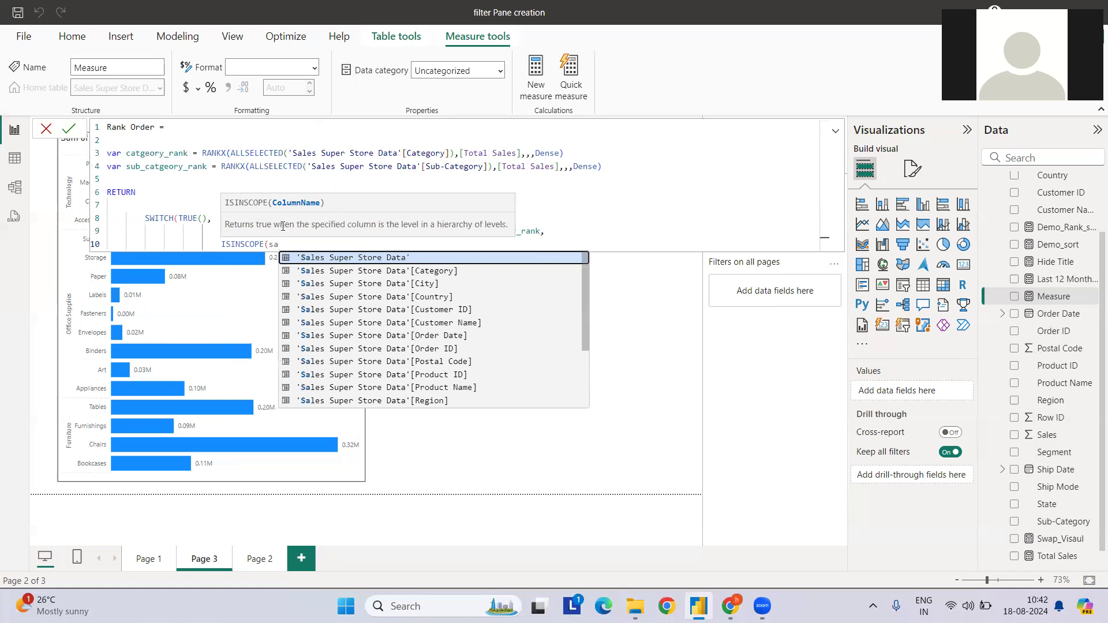
key(Down)
key(Tab)
text(),catg)
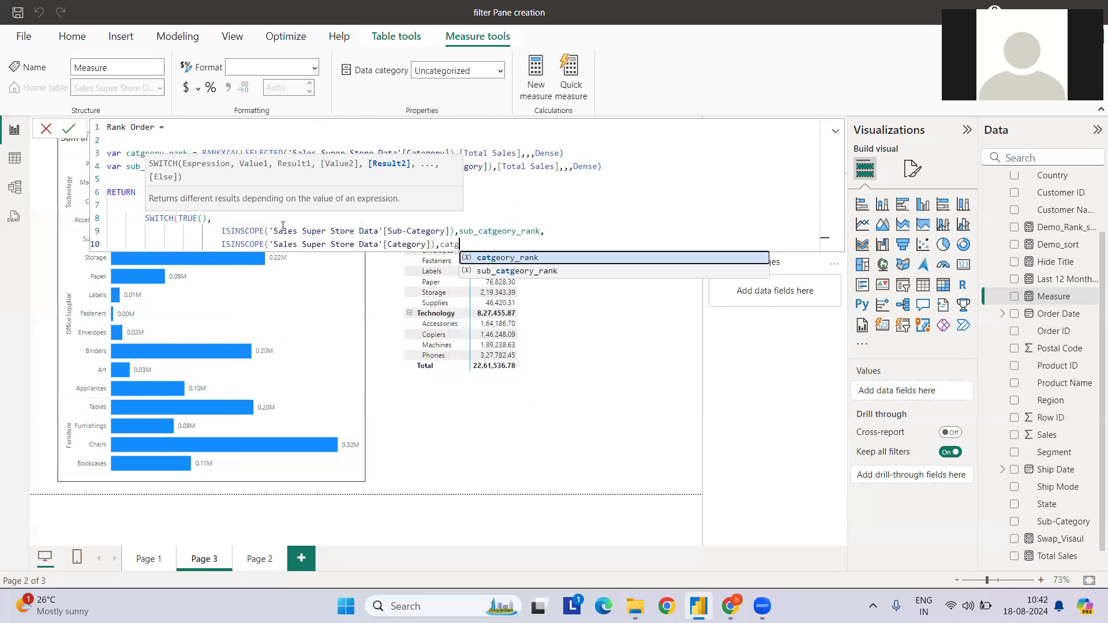
key(Tab)
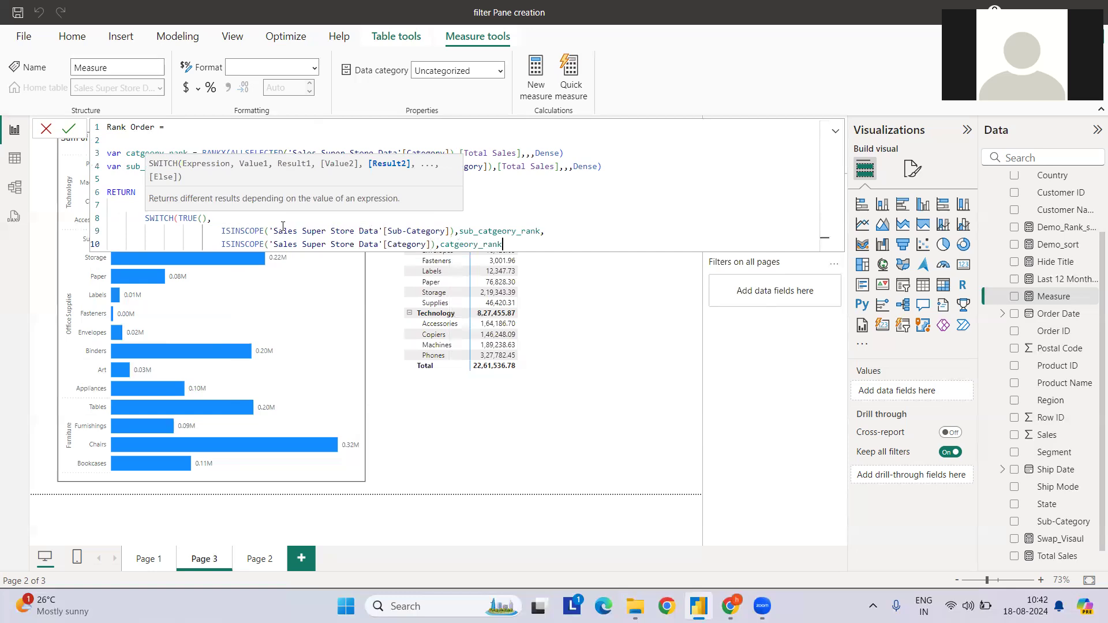
text())
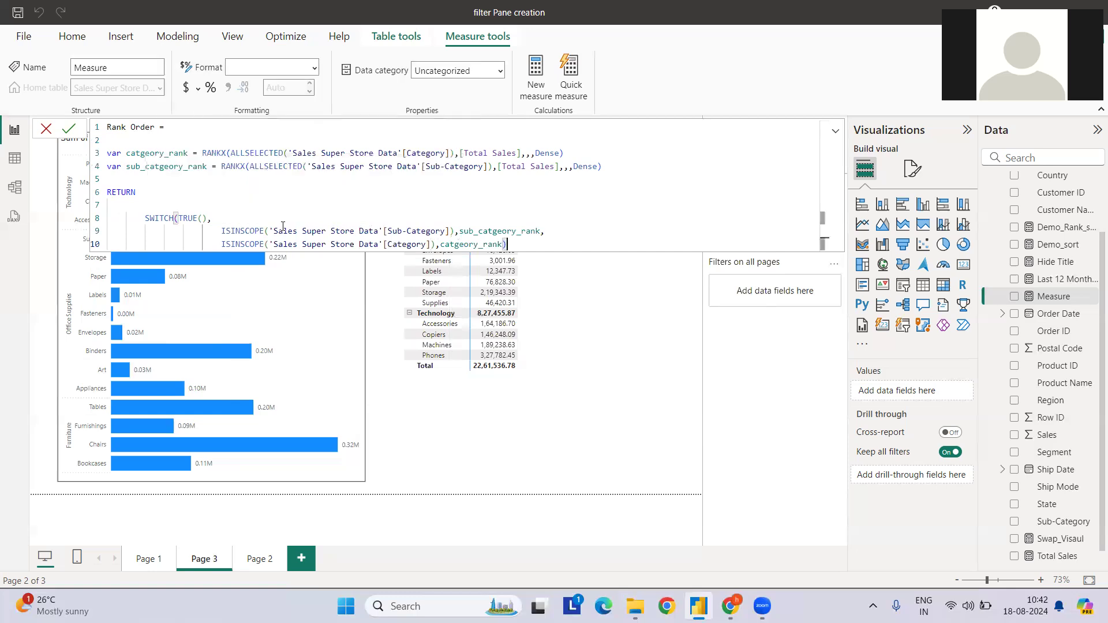
key(Return)
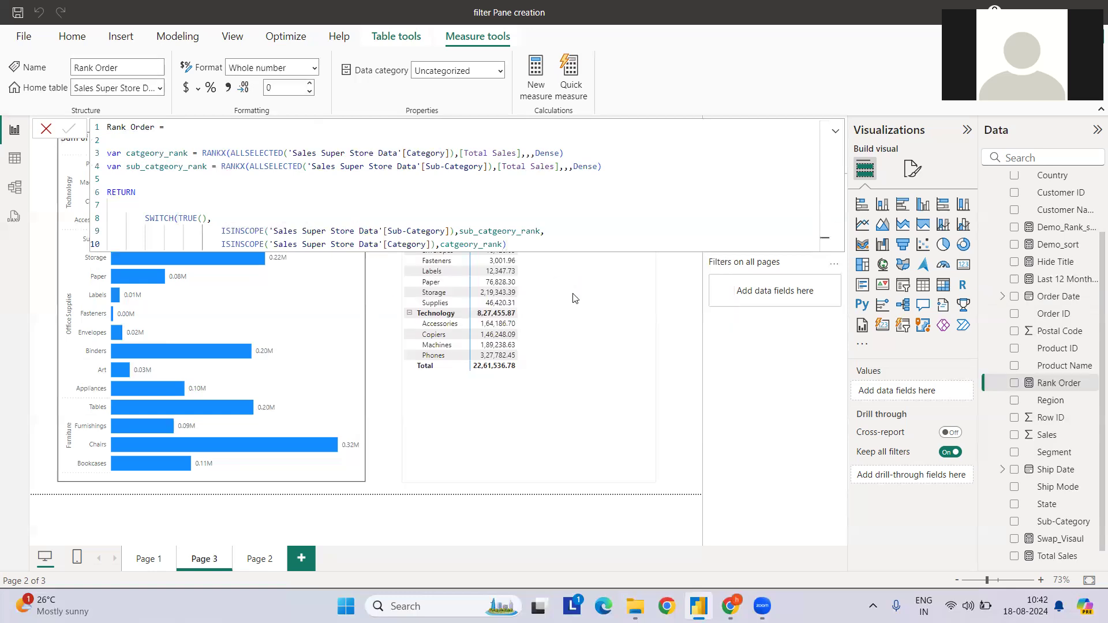
Add the Rank Order measure to the matrix's values below Sum of Sales.
click(575, 297)
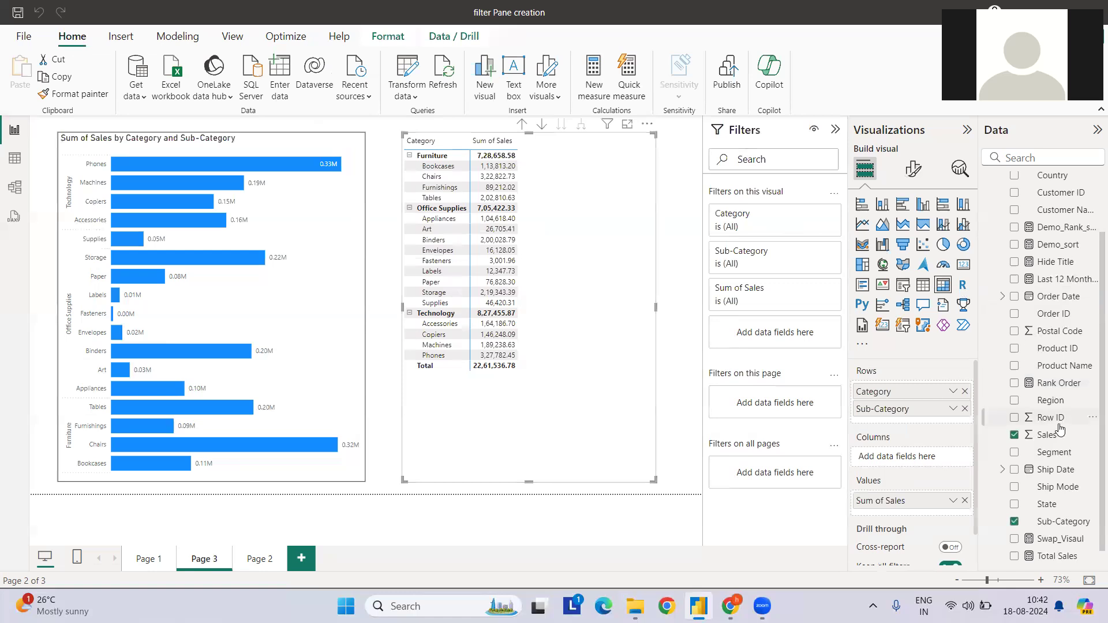
drag(1045, 385, 912, 520)
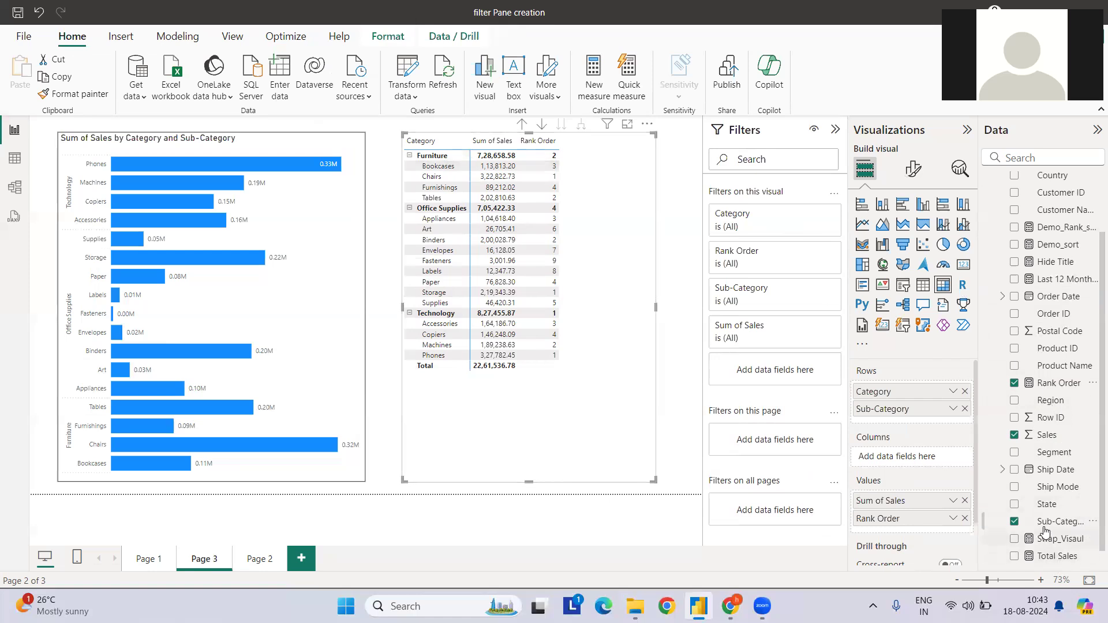
Reopen the Rank Order formula and review its SWITCH function and the two ISINSCOPE conditions, leaving it without edits.
click(1058, 382)
drag(221, 231, 561, 229)
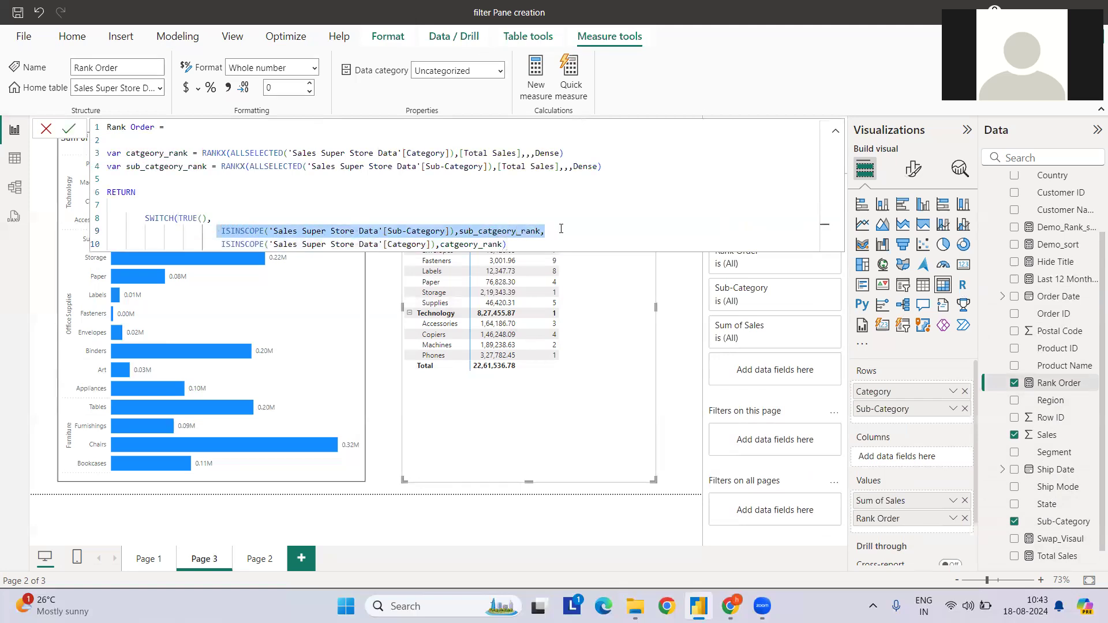
drag(221, 244, 496, 259)
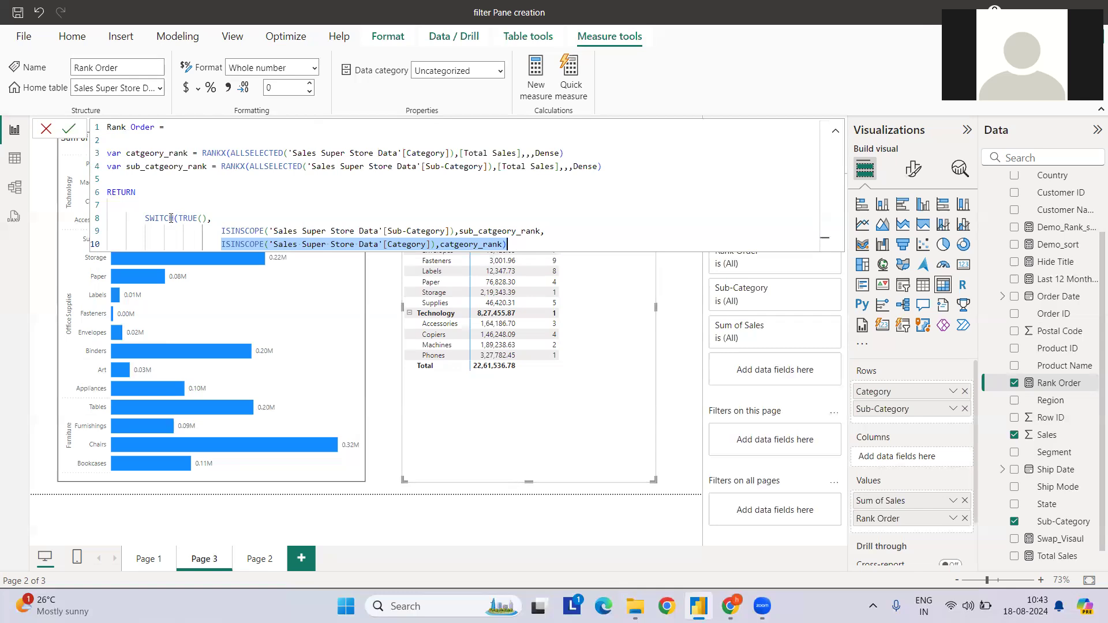
drag(145, 218, 330, 230)
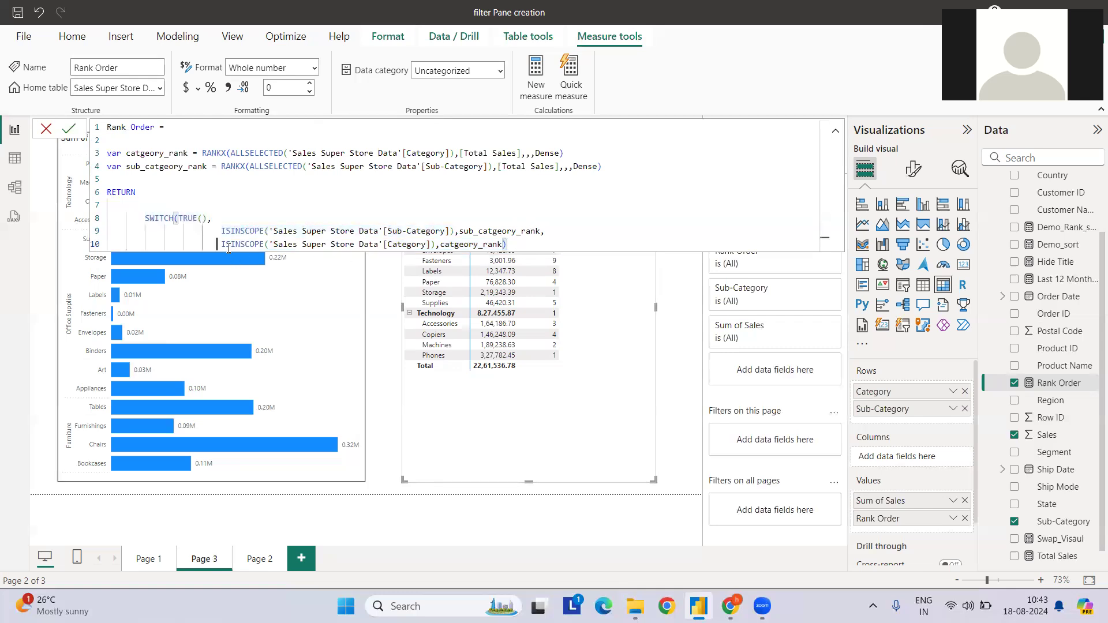
drag(217, 244, 510, 240)
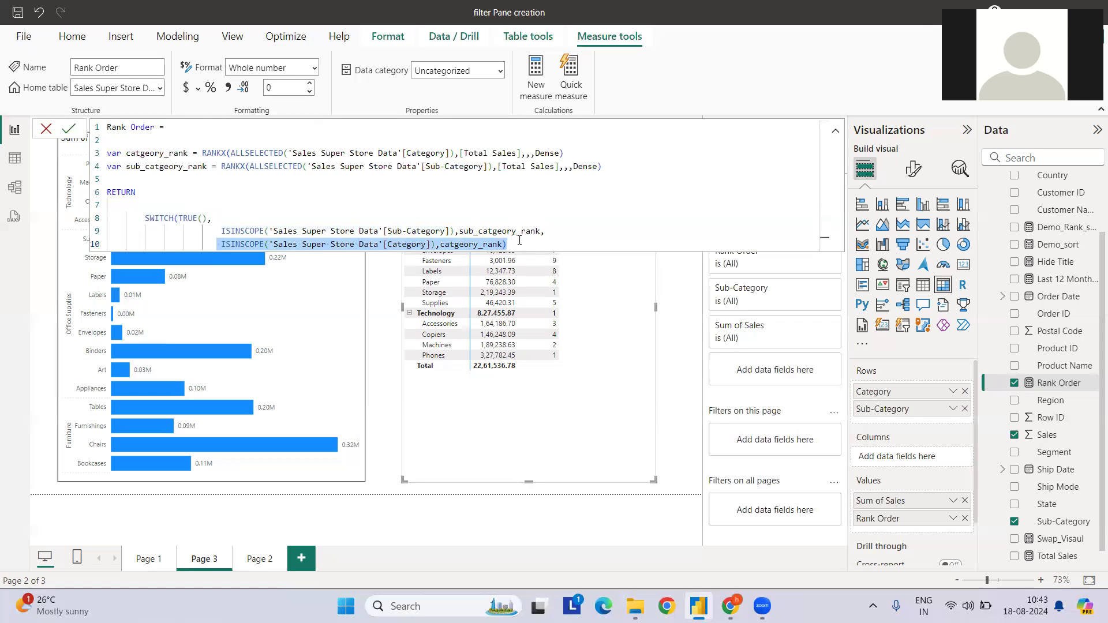
click(611, 281)
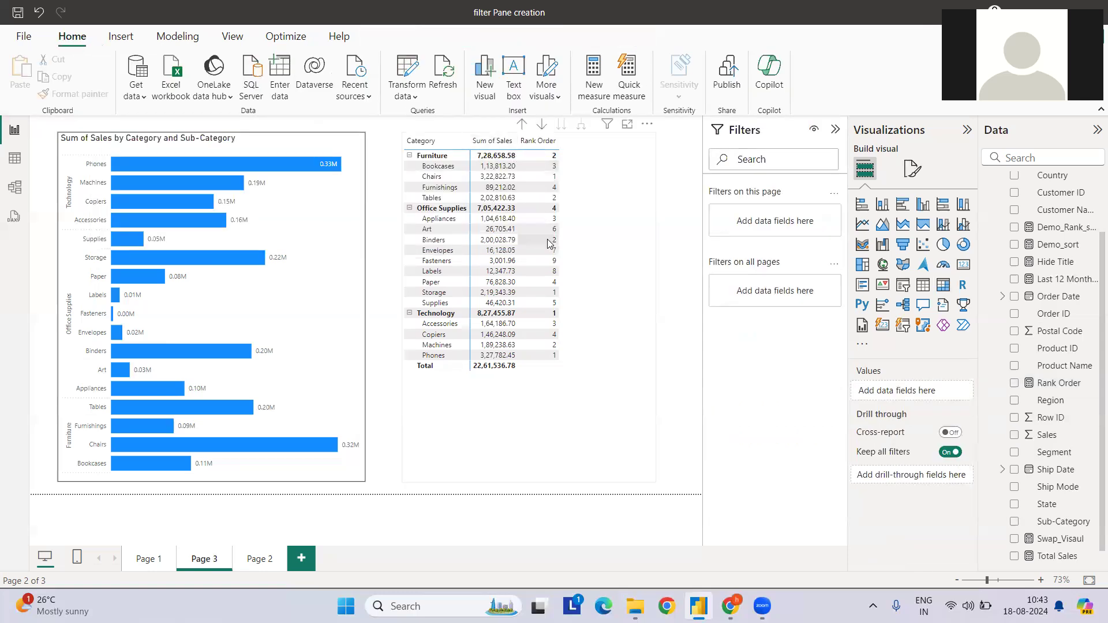
Try adding the Rank Order measure to the grouped bar chart's tooltips and sorting the chart's axis by Rank Order.
click(327, 149)
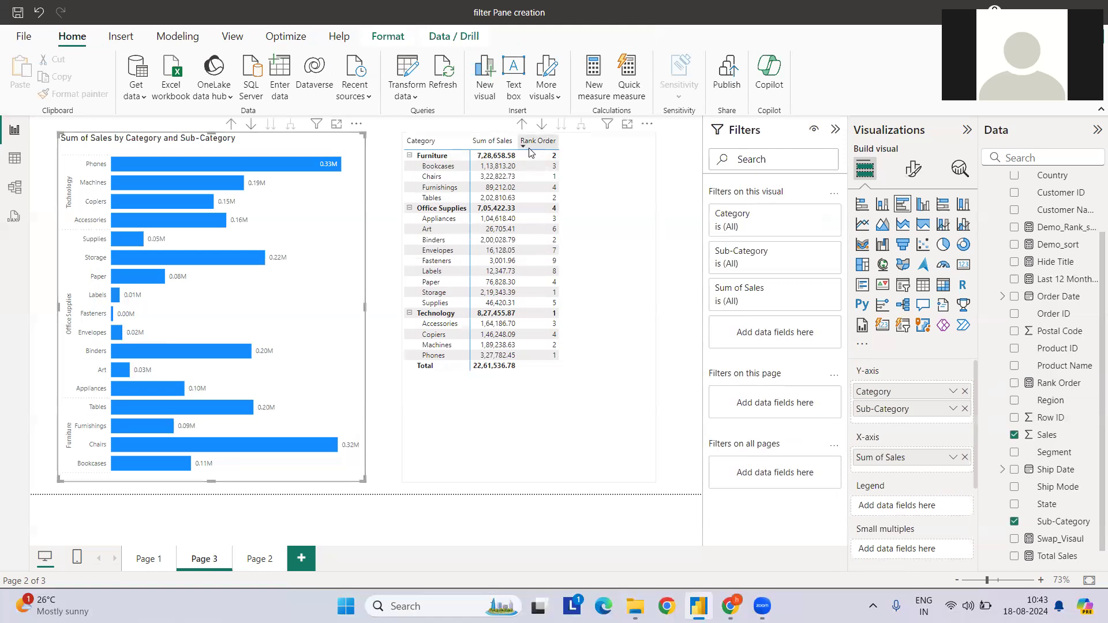
scroll(909, 508, down, 2)
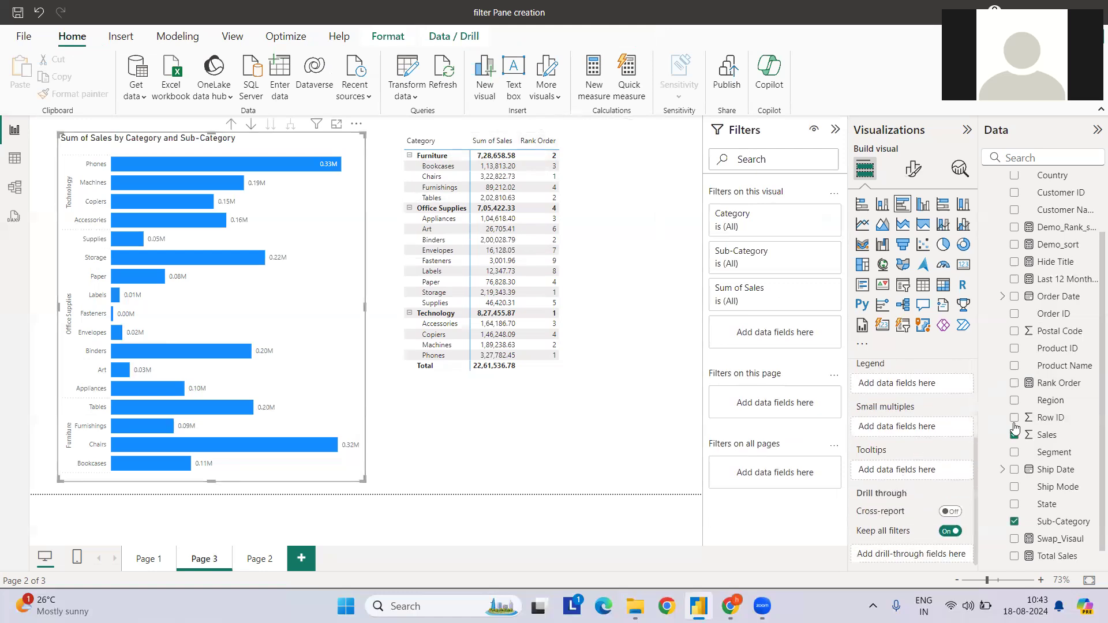
drag(1058, 382, 936, 472)
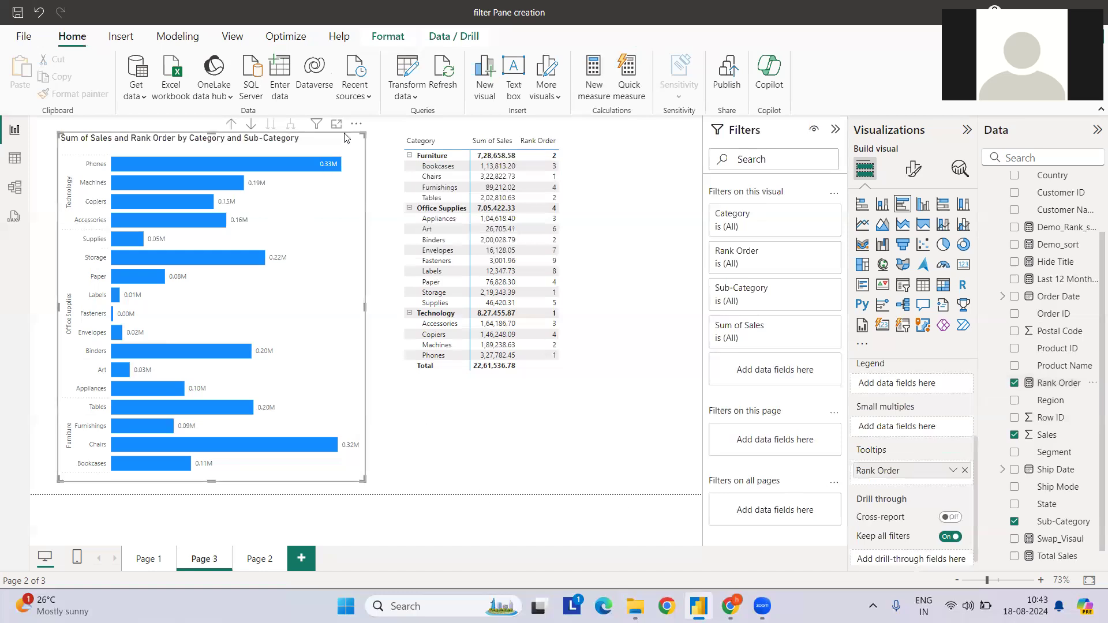
click(356, 124)
mouse_move(458, 209)
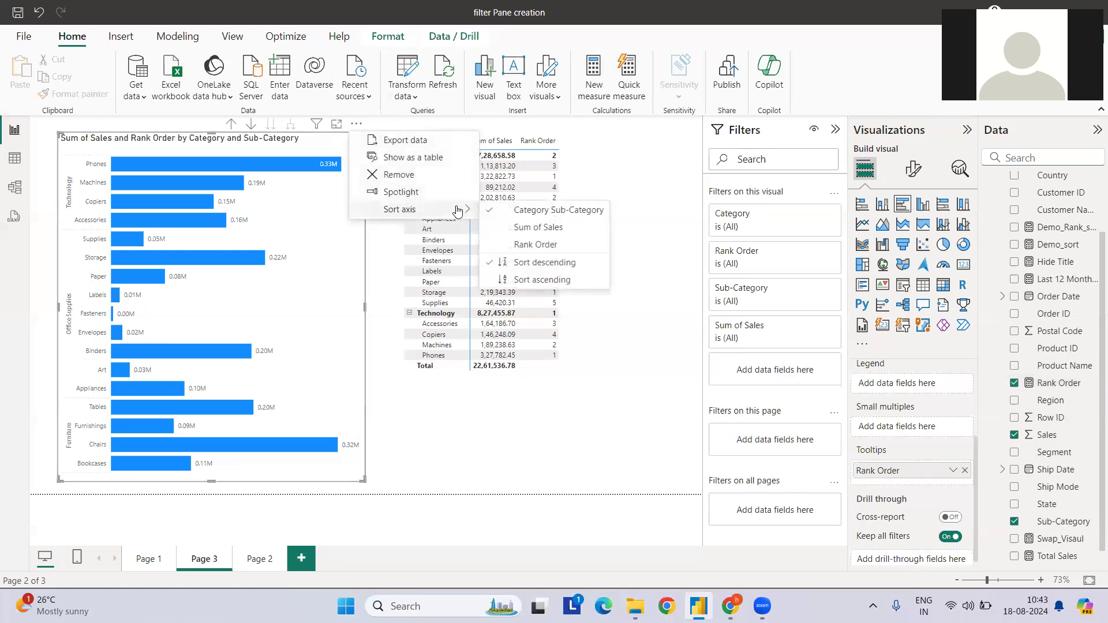
click(542, 250)
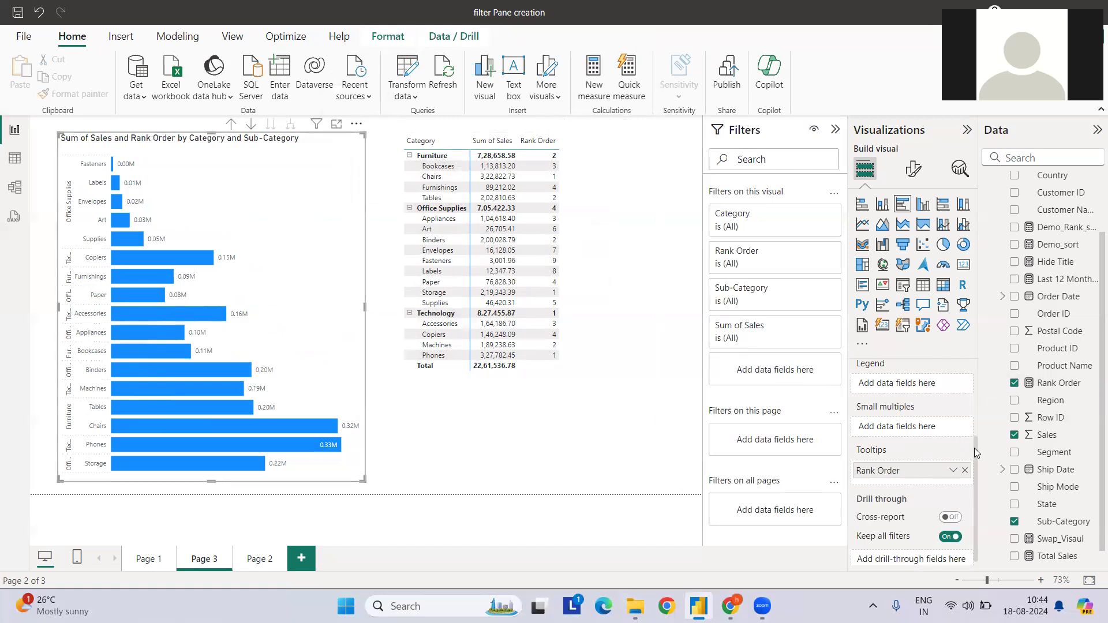
Remove Rank Order from the bar chart's tooltips and set its axis sort back to Category Sub-Category.
click(965, 471)
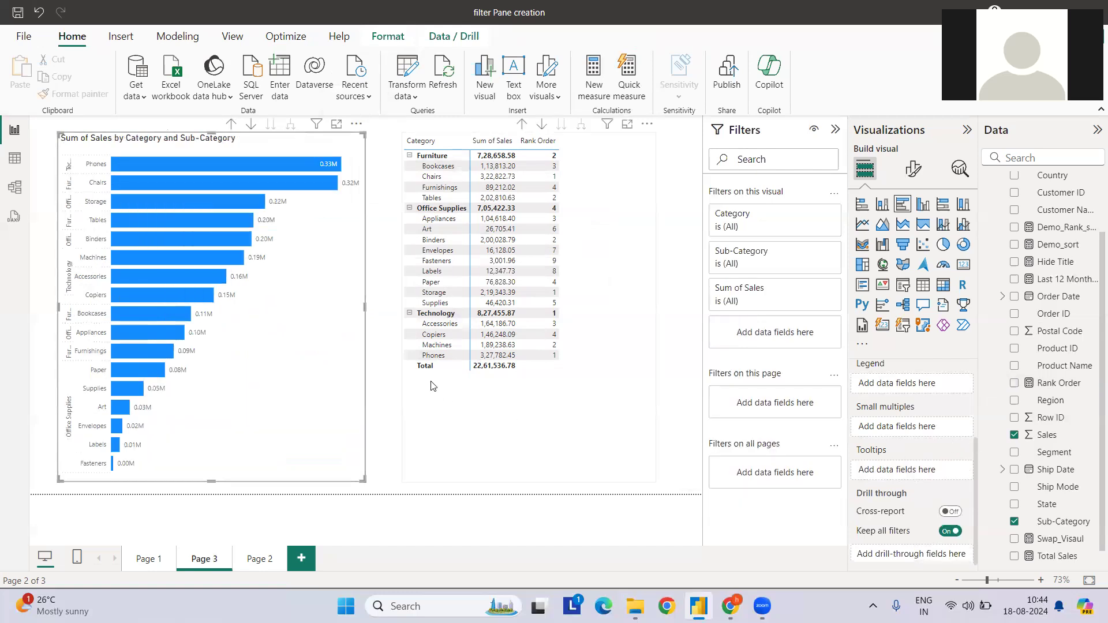
click(356, 125)
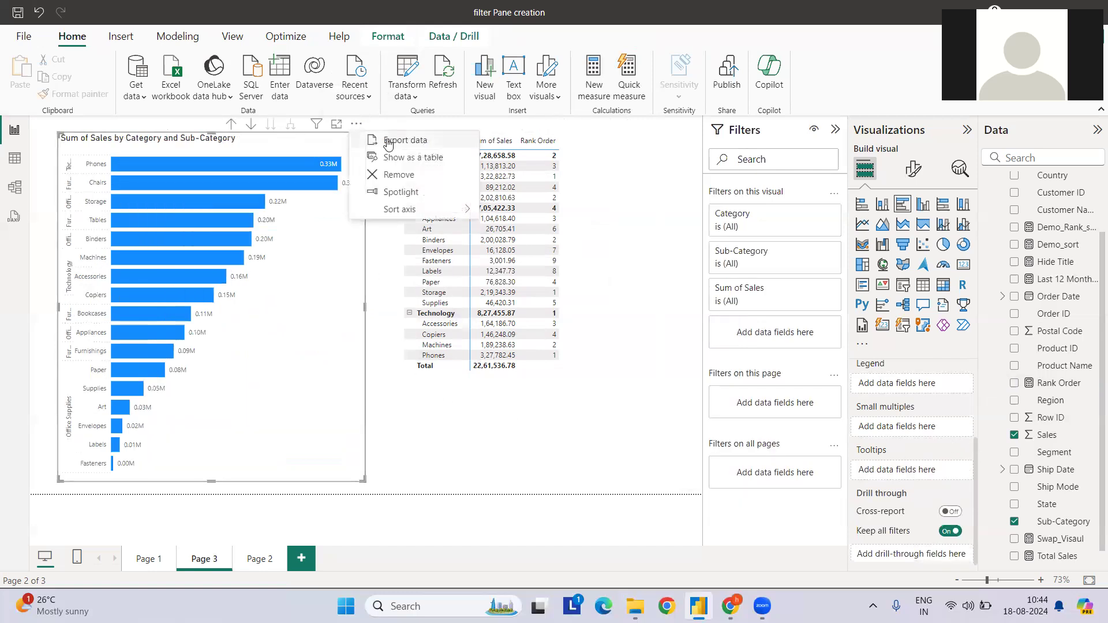
mouse_move(404, 209)
click(521, 214)
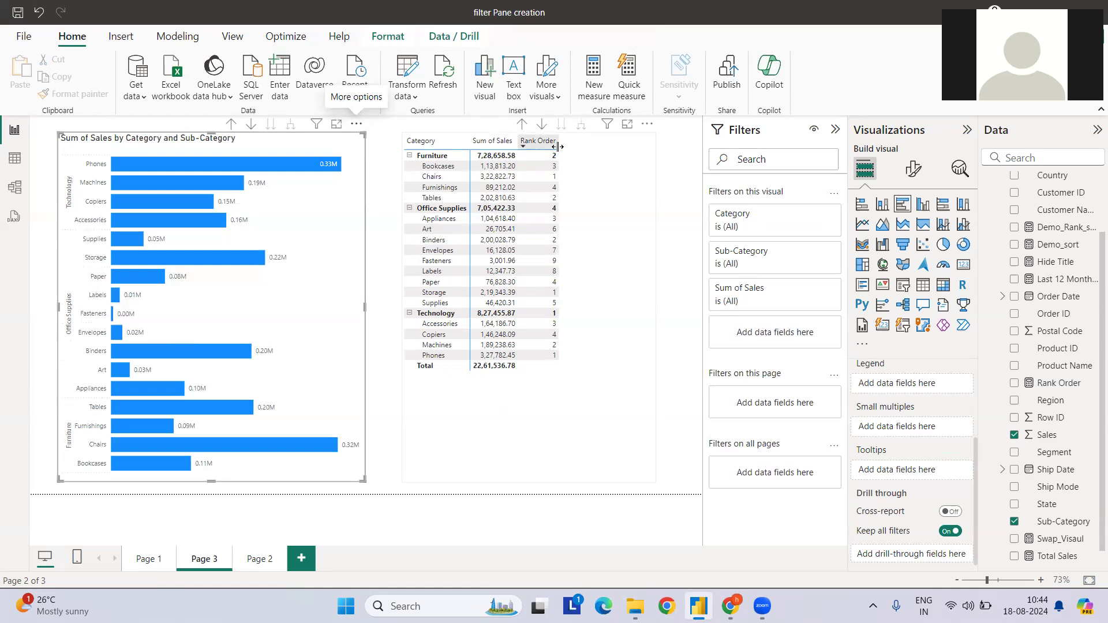
Create a new measure named Rank Order Value, enlarging the formula text for readability.
click(597, 90)
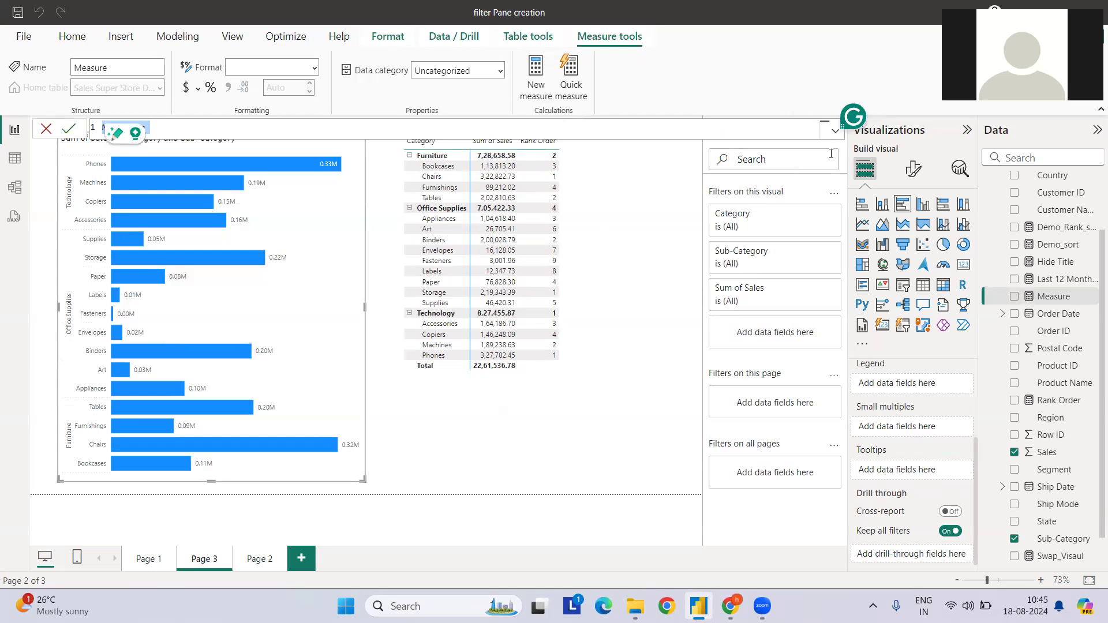
key(ctrl+plus)
key(ctrl+plus)
key(ctrl+plus)
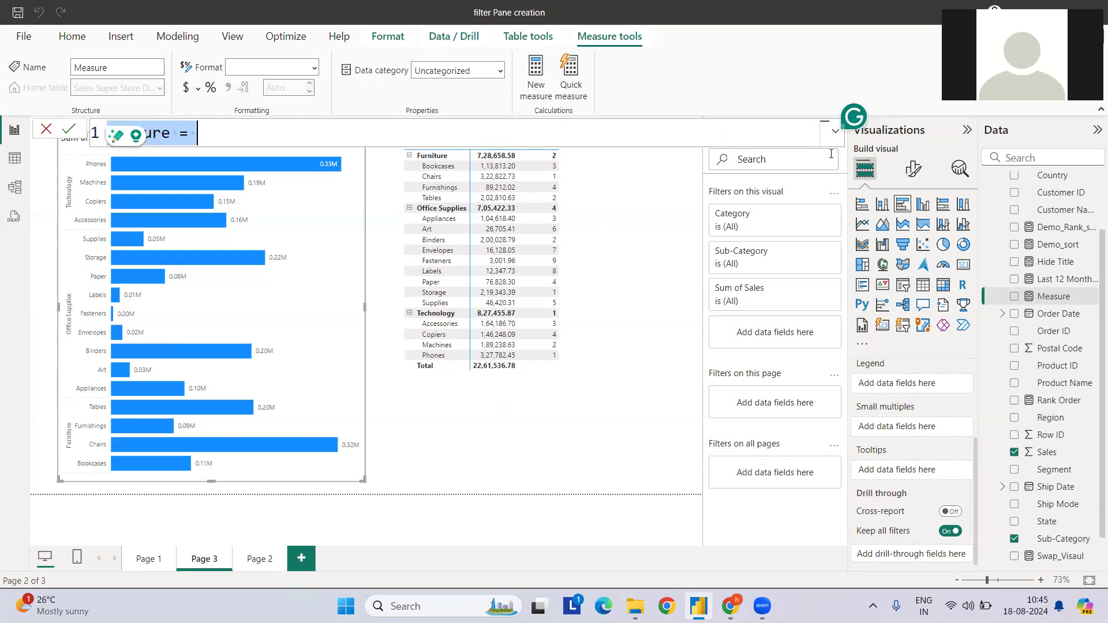
double_click(160, 139)
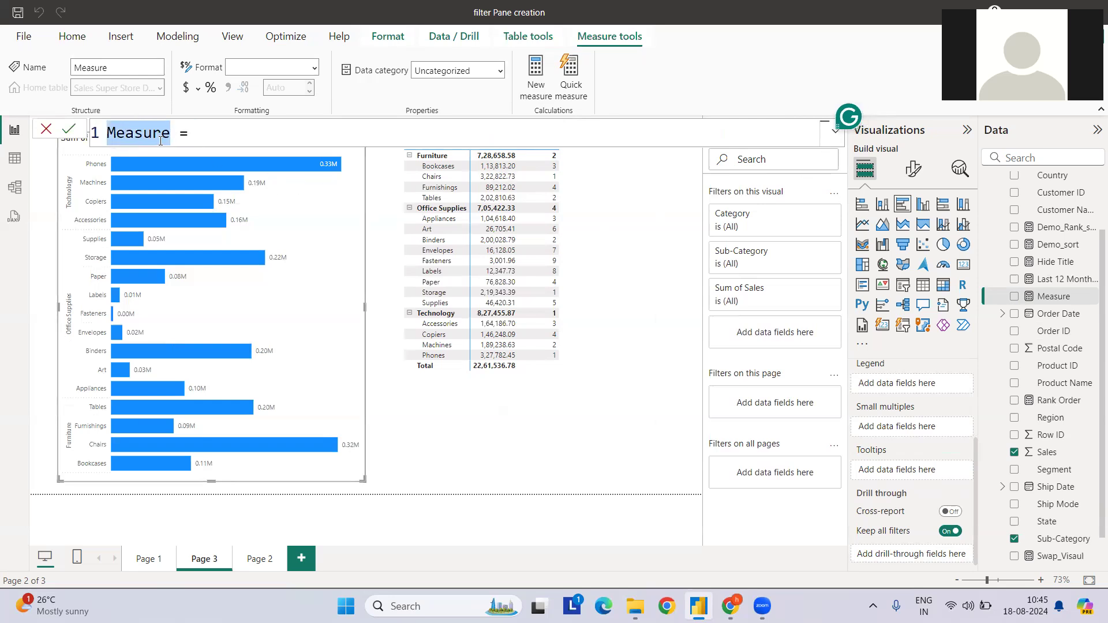
text(Rank Order)
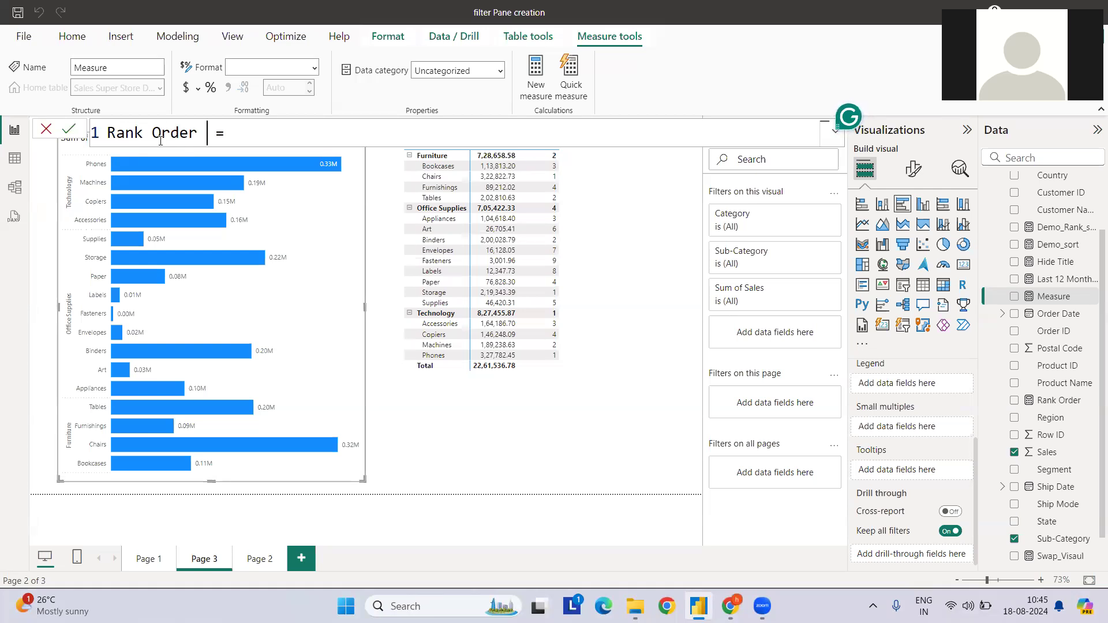
text( Value)
key(Right)
key(Right)
Begin the Rank Order Value formula with a VALUE function containing CALCULATE on the [Rank Order] measure.
text(va)
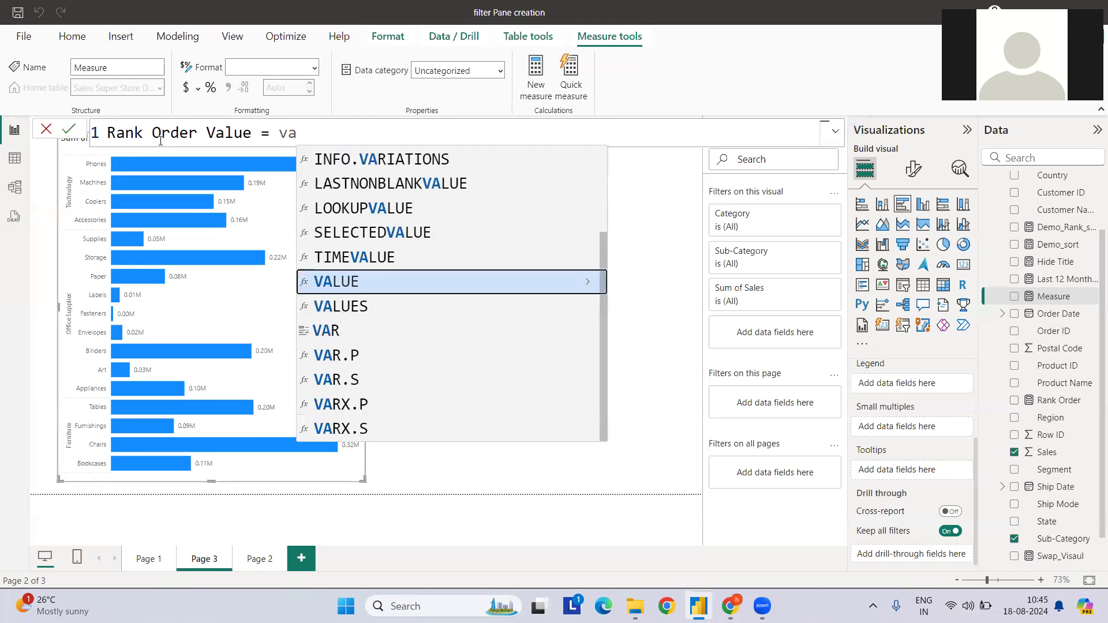
text(lu)
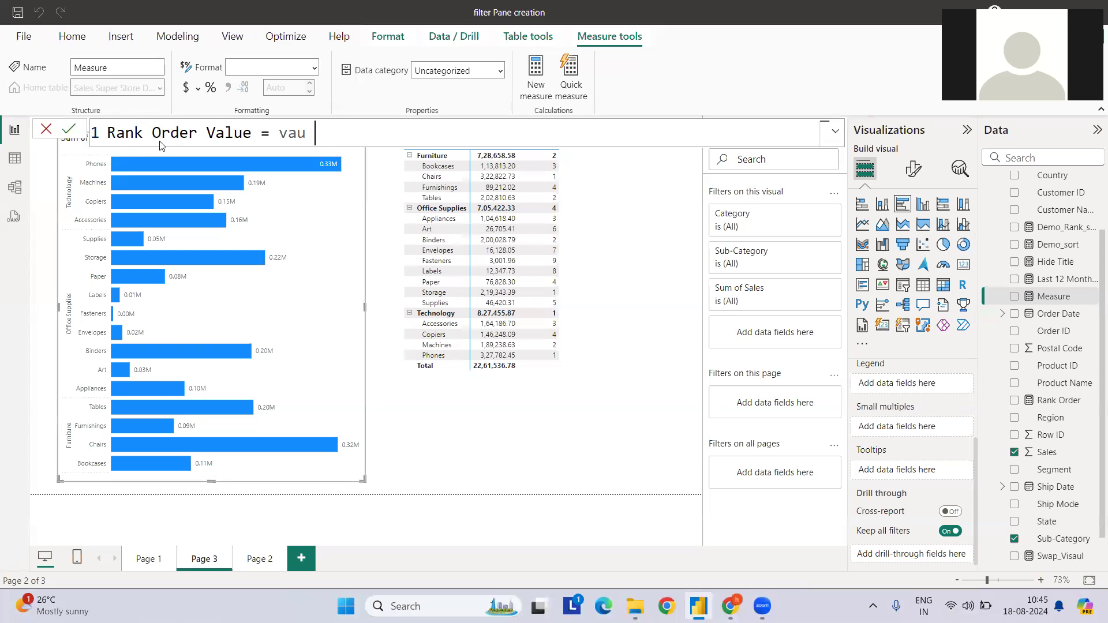
key(BackSpace)
text(u)
key(Tab)
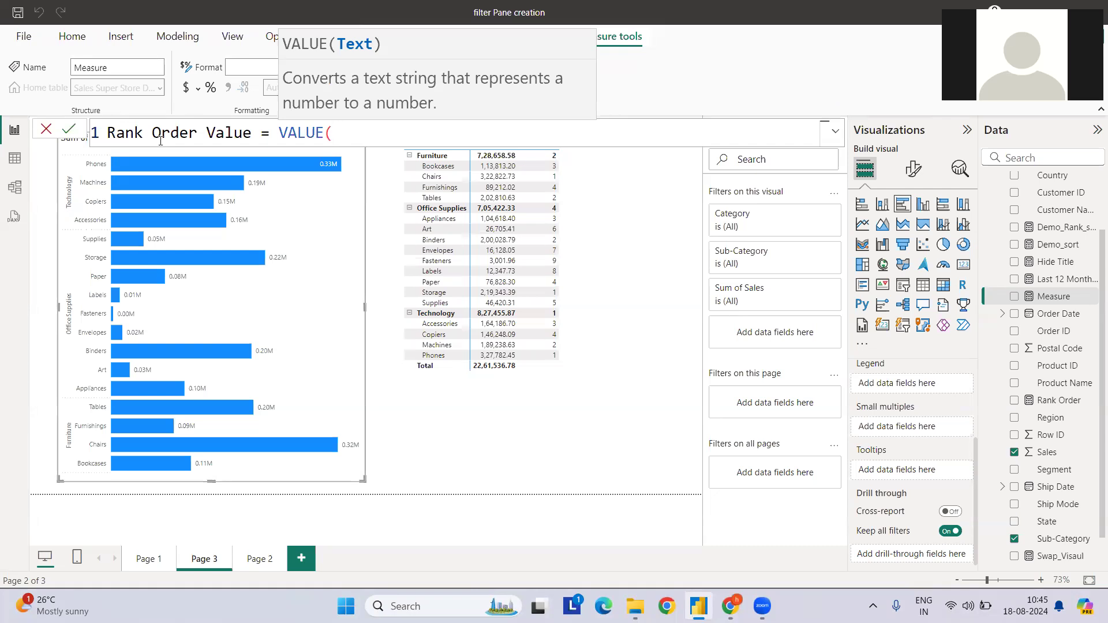
text(cal)
key(Tab)
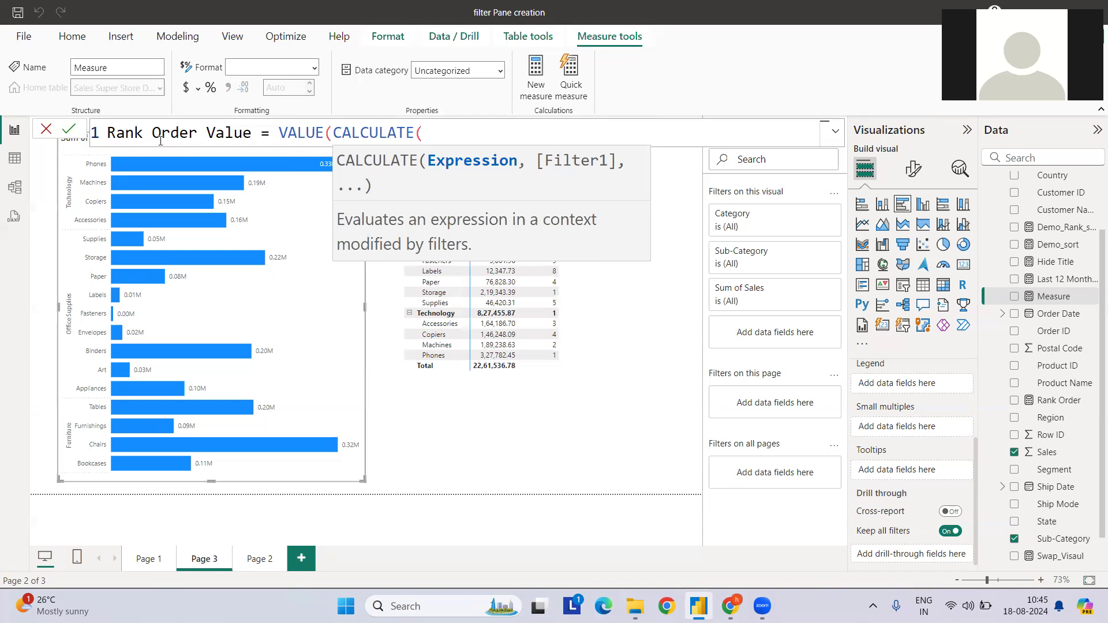
text(rank)
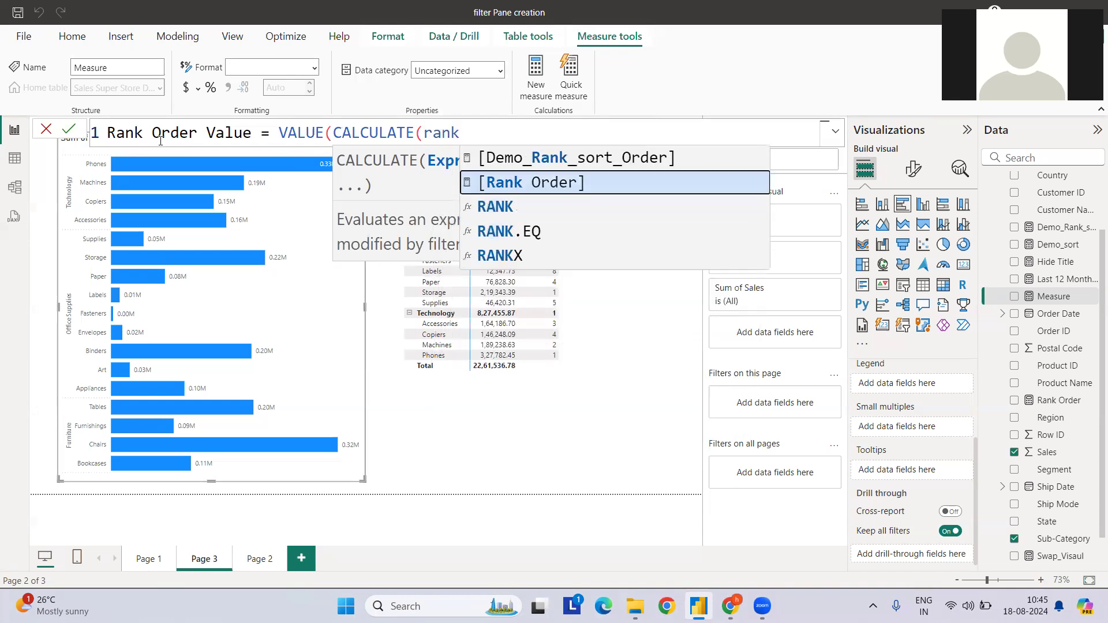
key(Tab)
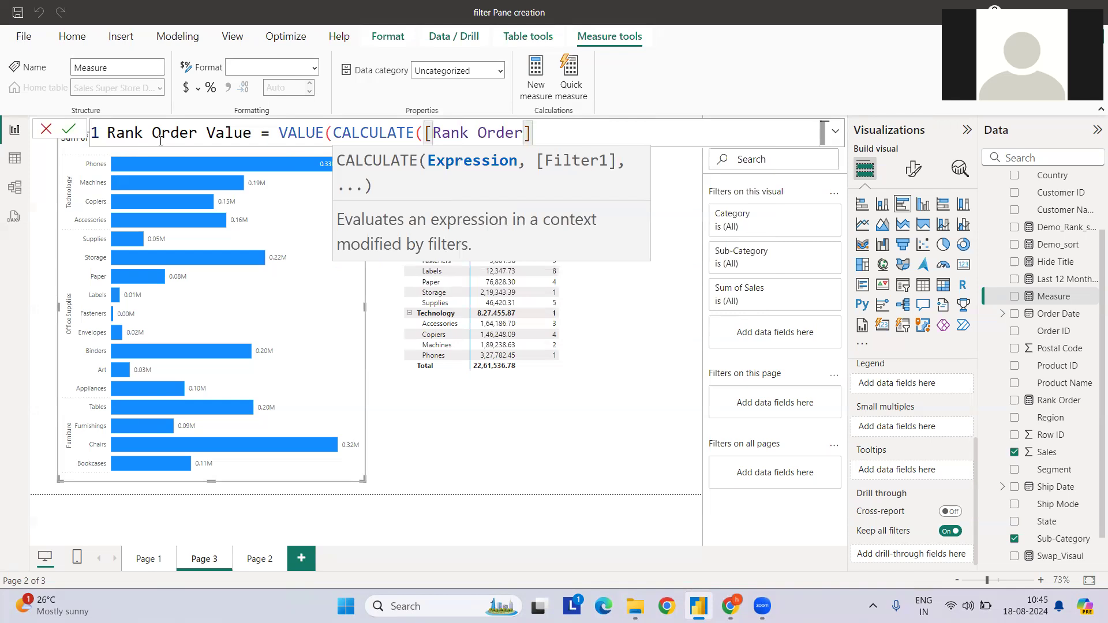
Add ALLSELECTED('Sales Super Store Data'[Sub-Category]) as the filter argument and close the CALCULATE function.
text(,)
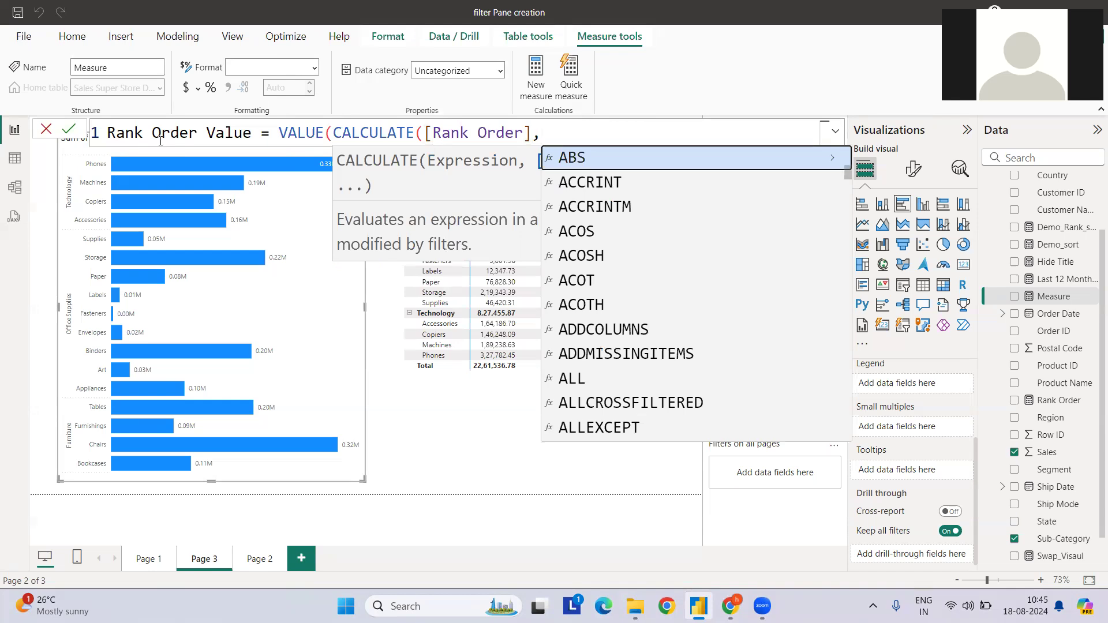
text(alle)
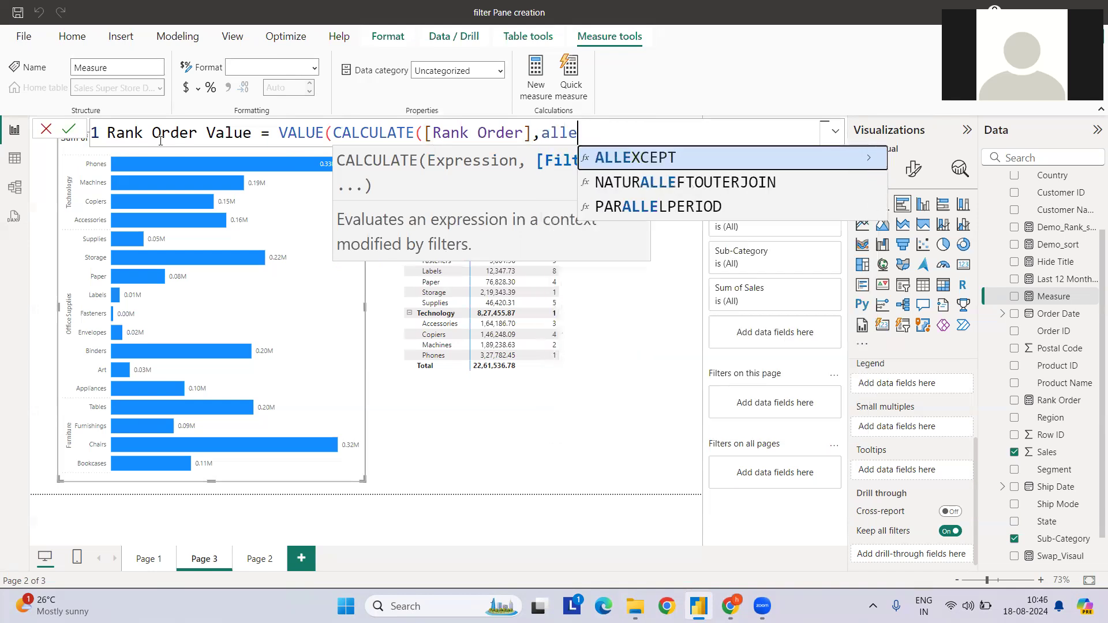
key(BackSpace)
text(se)
key(Tab)
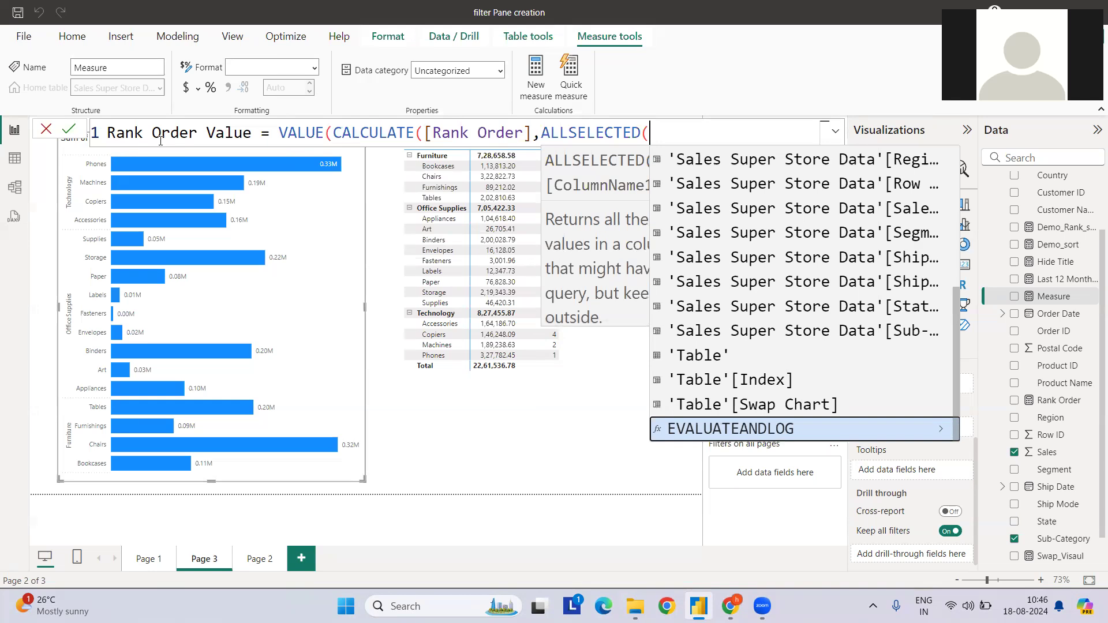
text(s)
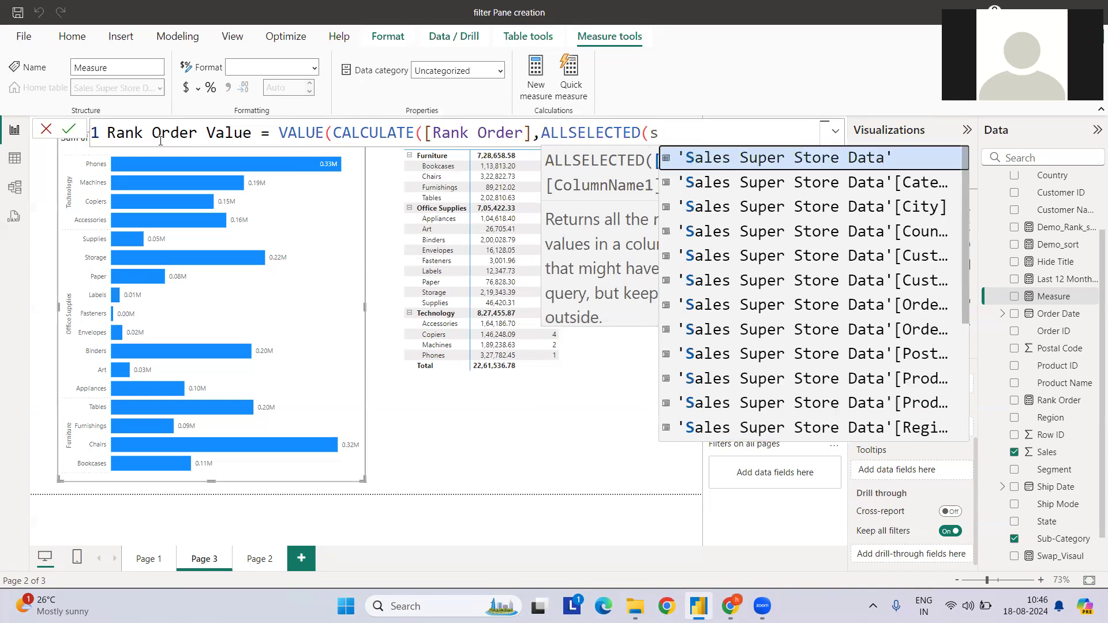
key(Tab)
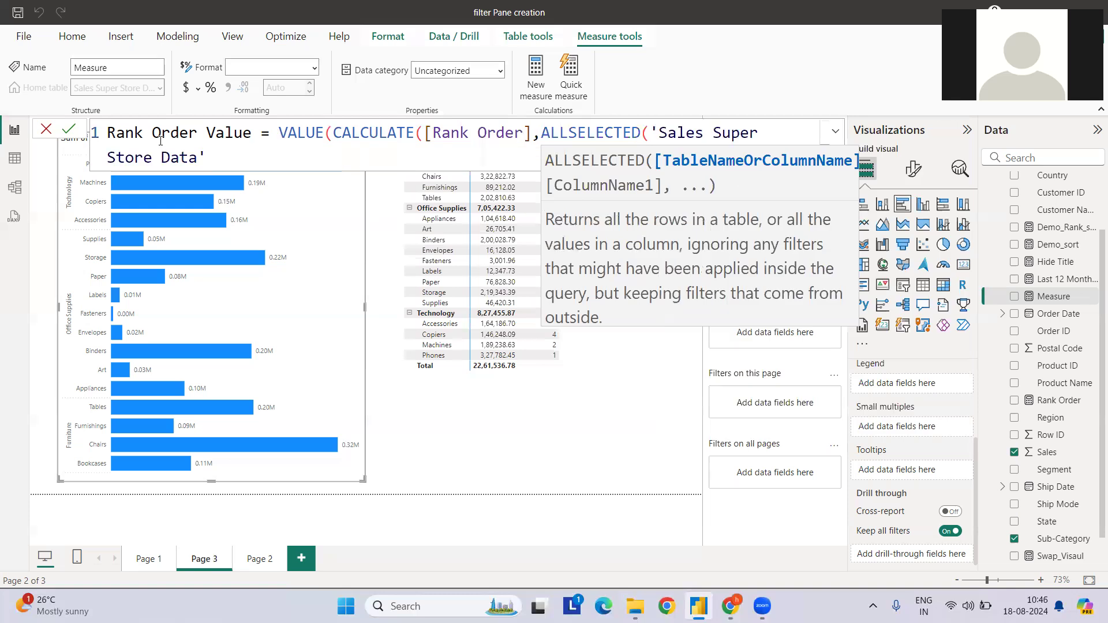
text([su)
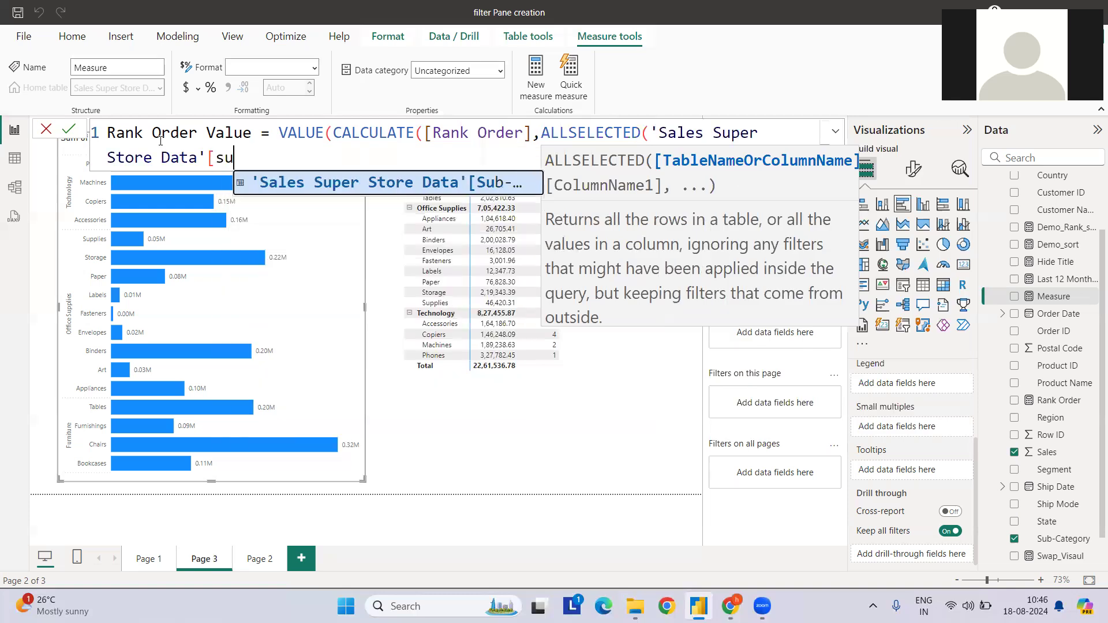
key(Tab)
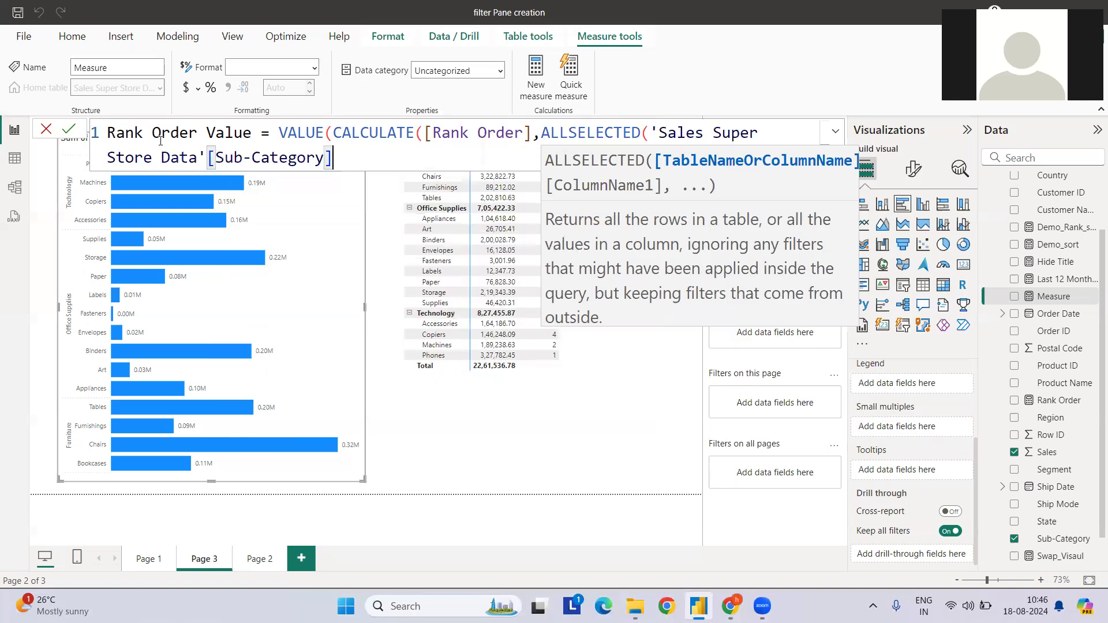
text())
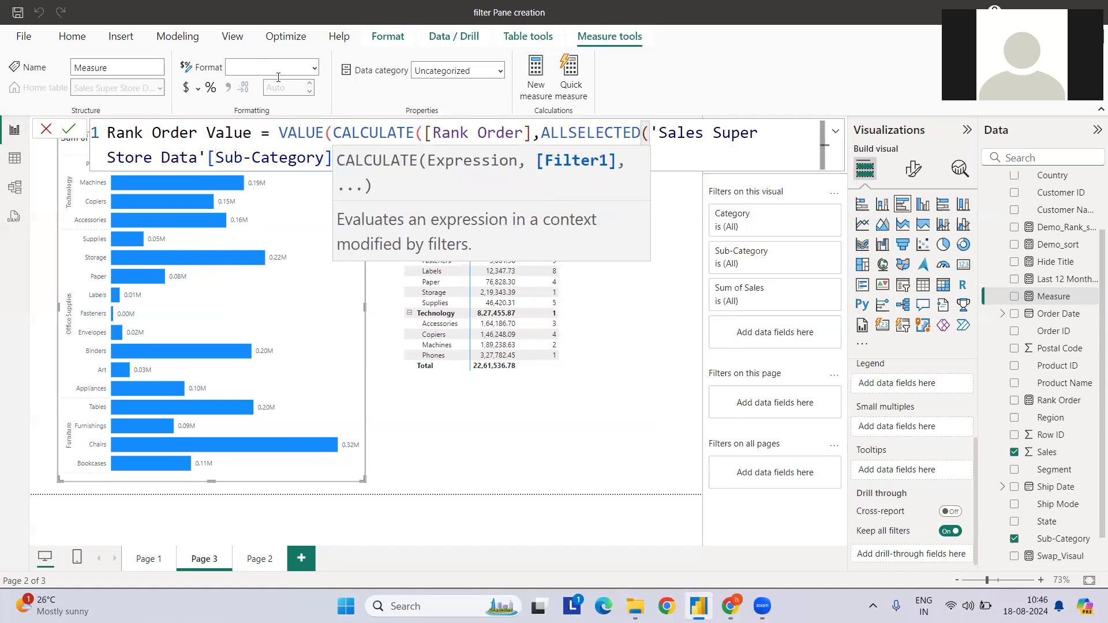
click(316, 157)
click(365, 149)
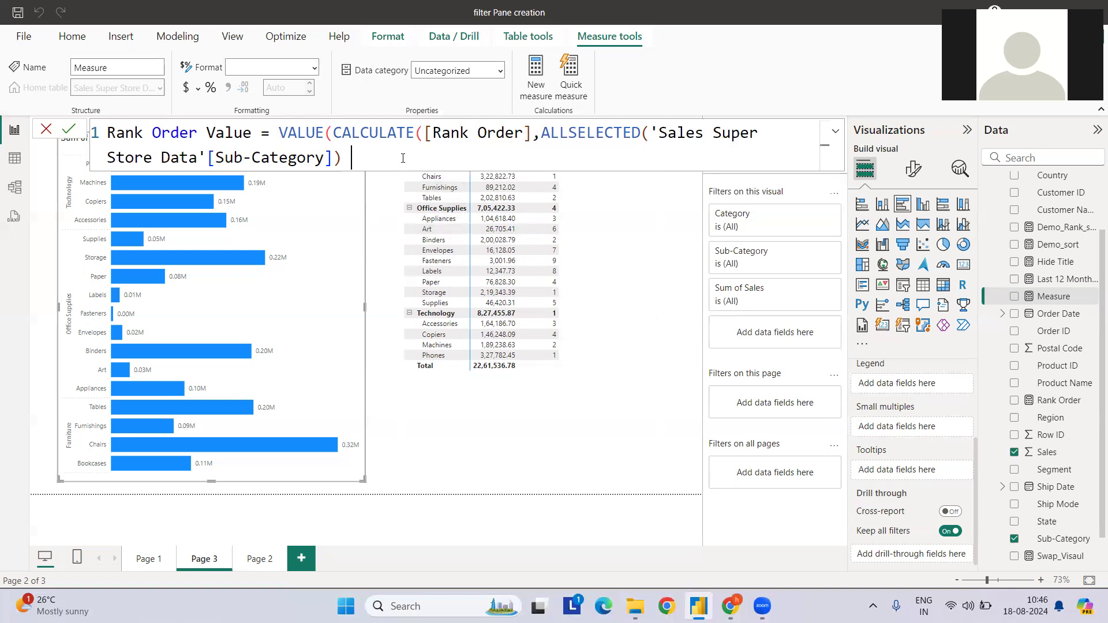
key(BackSpace)
text())
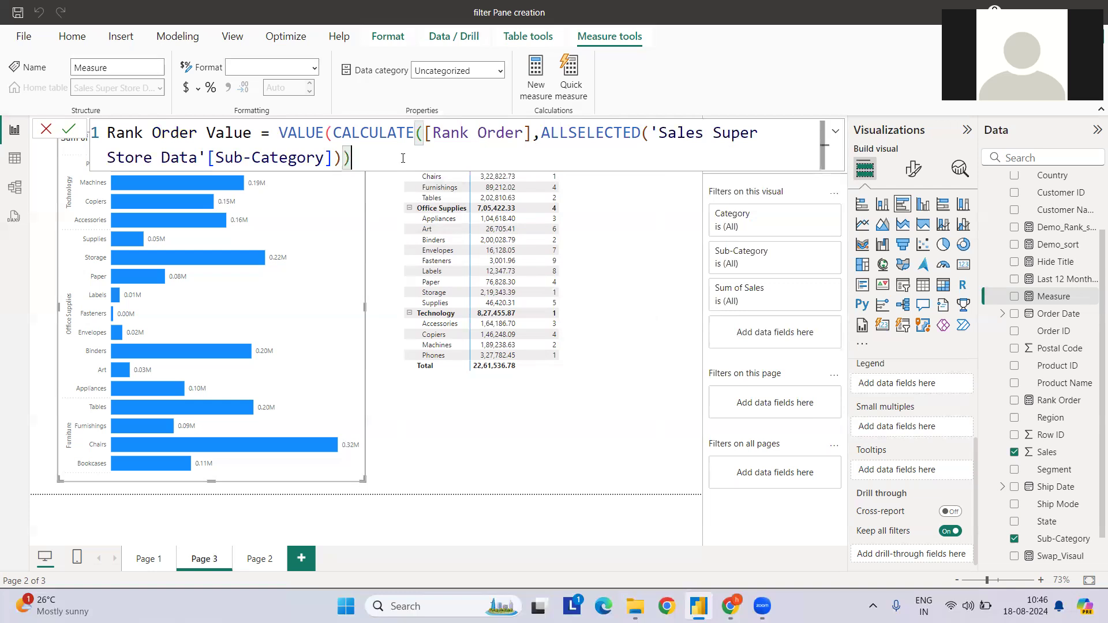
Concatenate [Rank Order] to the CALCULATE result with &, close the VALUE function, and check the parts of the formula.
text(&)
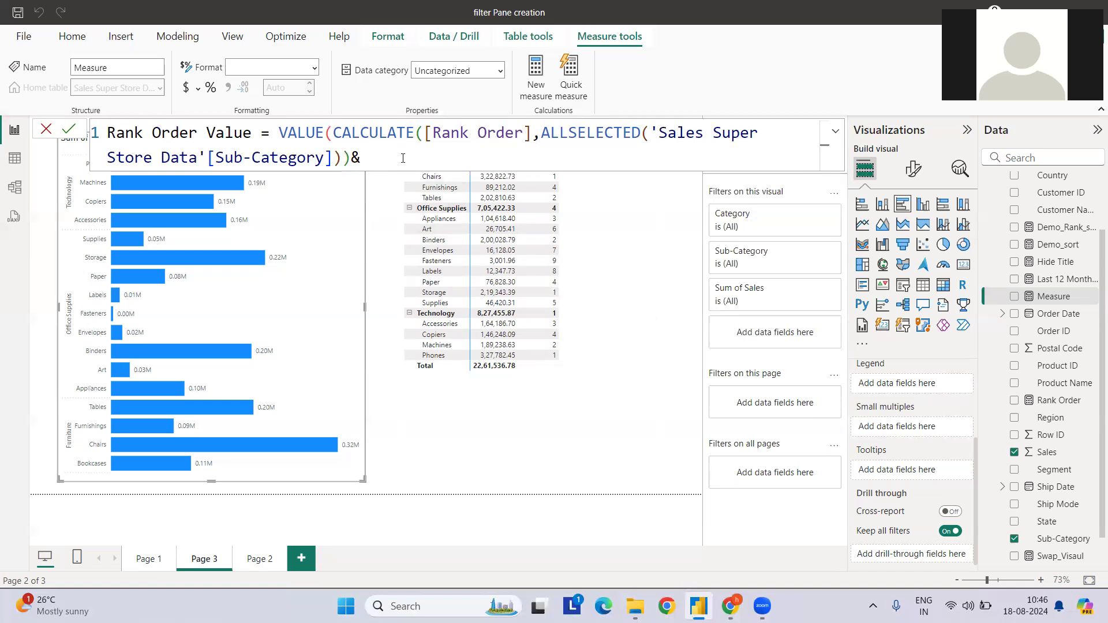
text(rank)
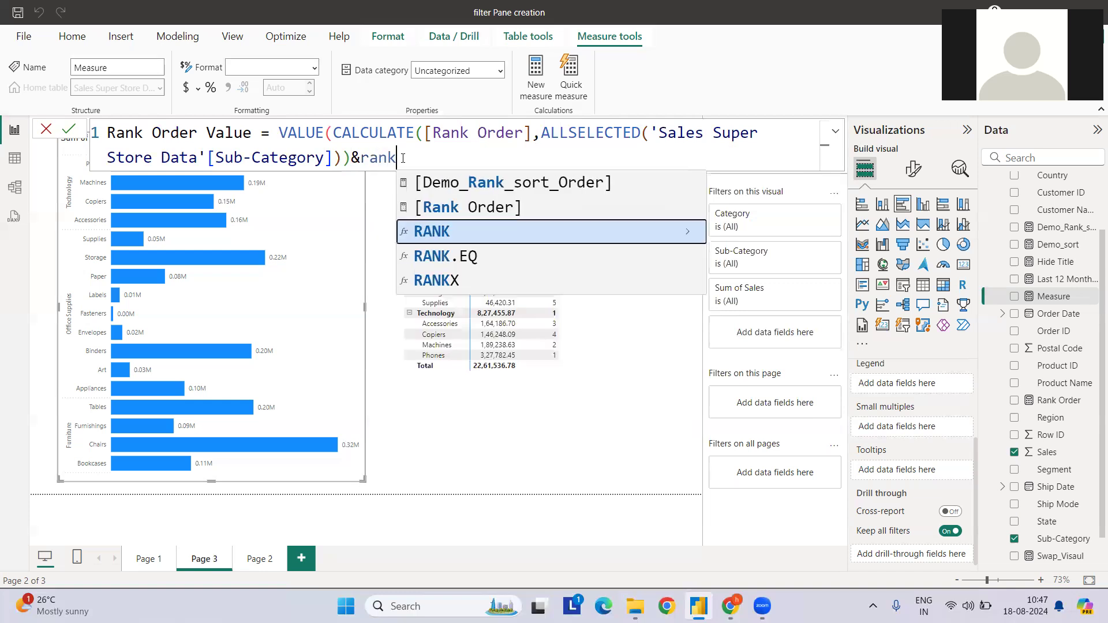
key(Up)
key(Tab)
text())
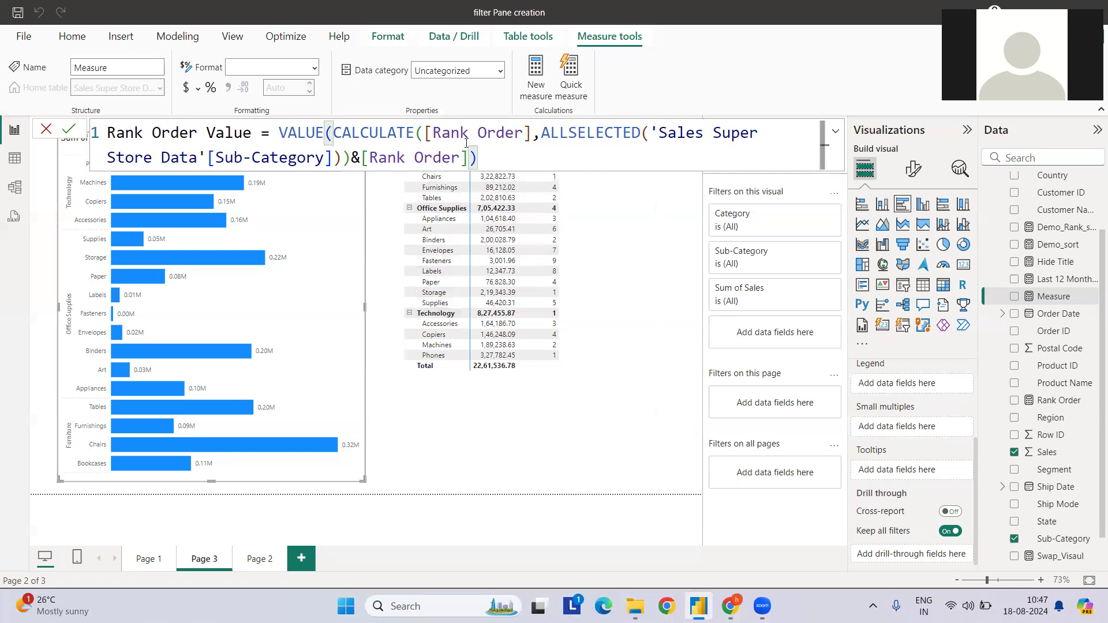
drag(425, 133, 530, 140)
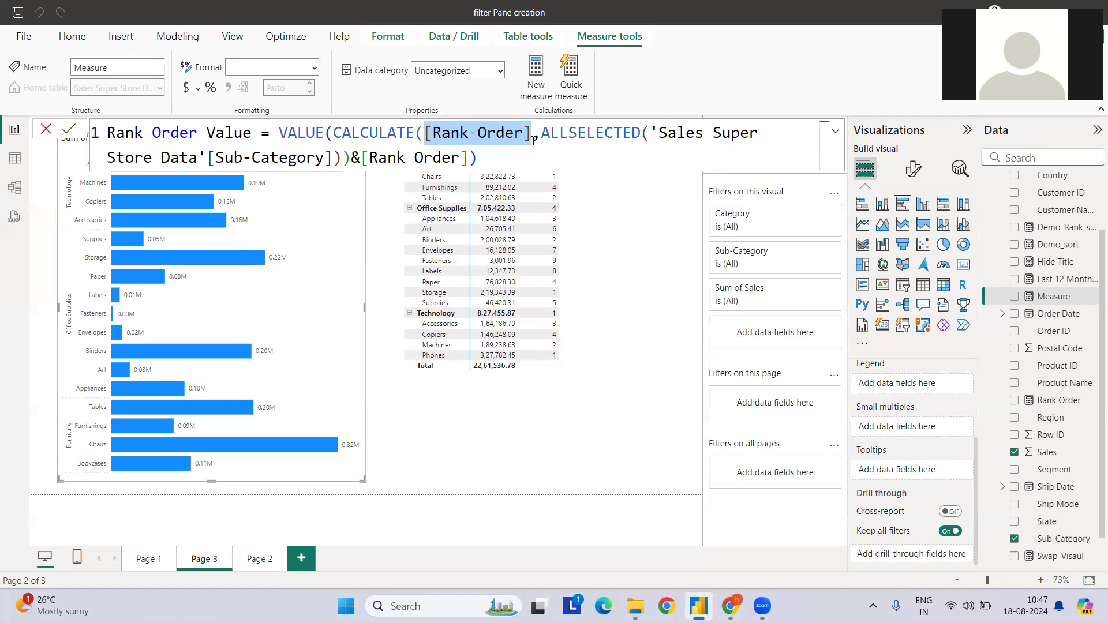
drag(541, 134, 339, 160)
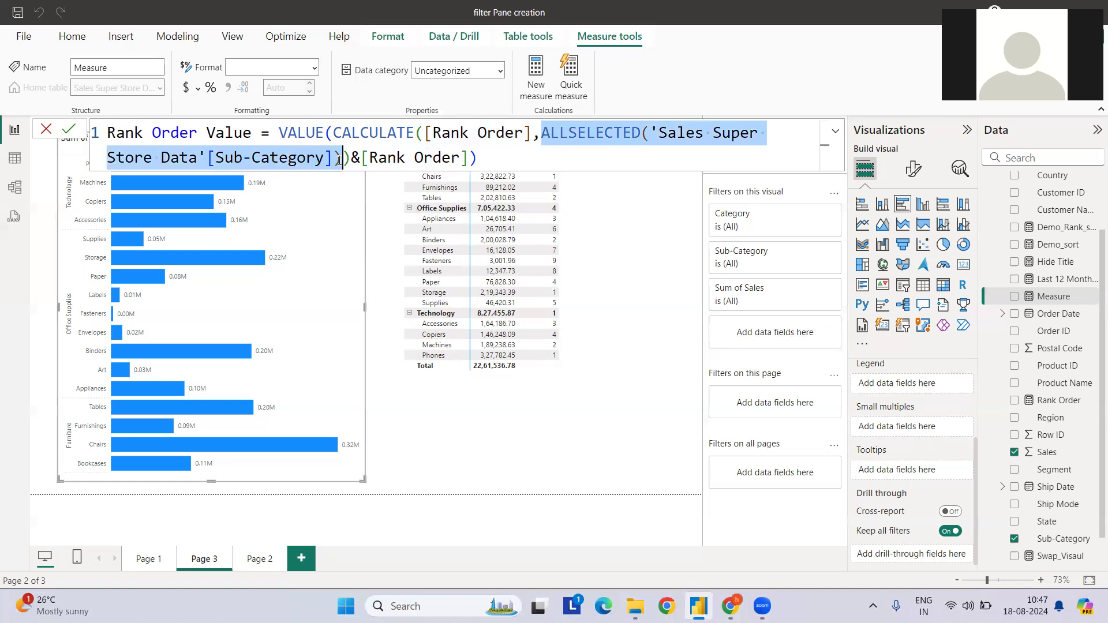
mouse_move(339, 160)
mouse_down()
mouse_move(334, 133)
mouse_move(351, 157)
mouse_up()
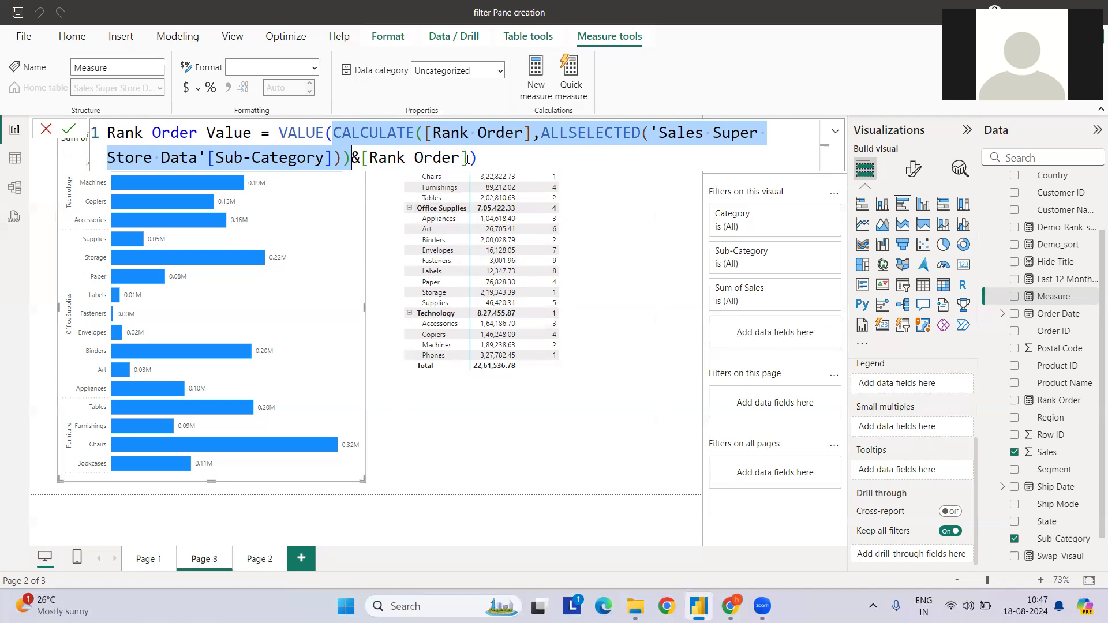
click(502, 151)
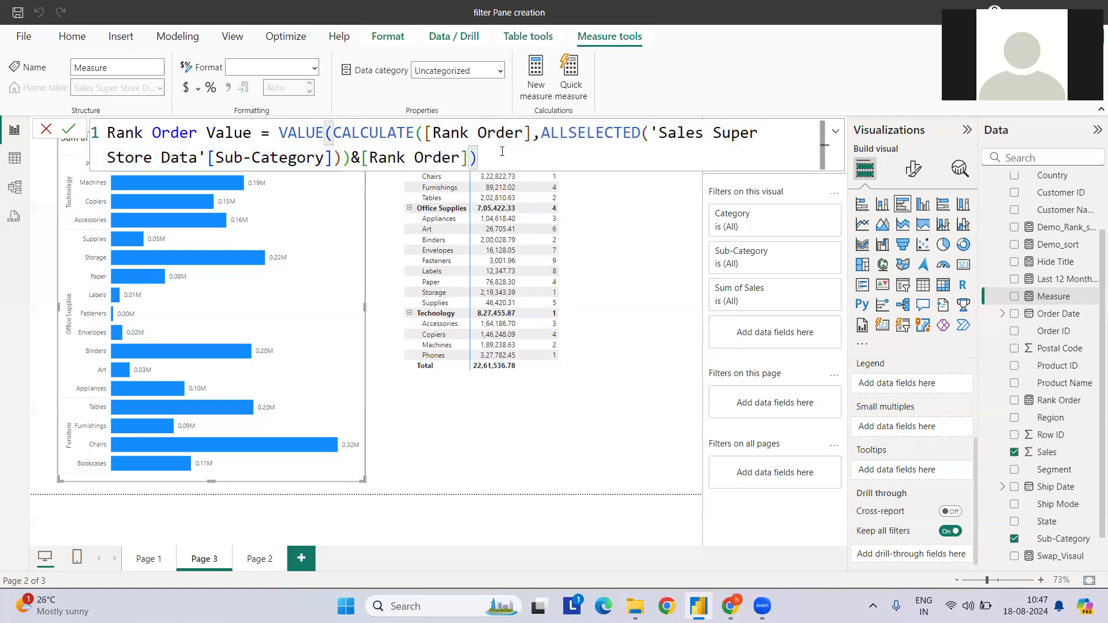
Commit the Rank Order Value formula and add the measure to the matrix's values.
key(Return)
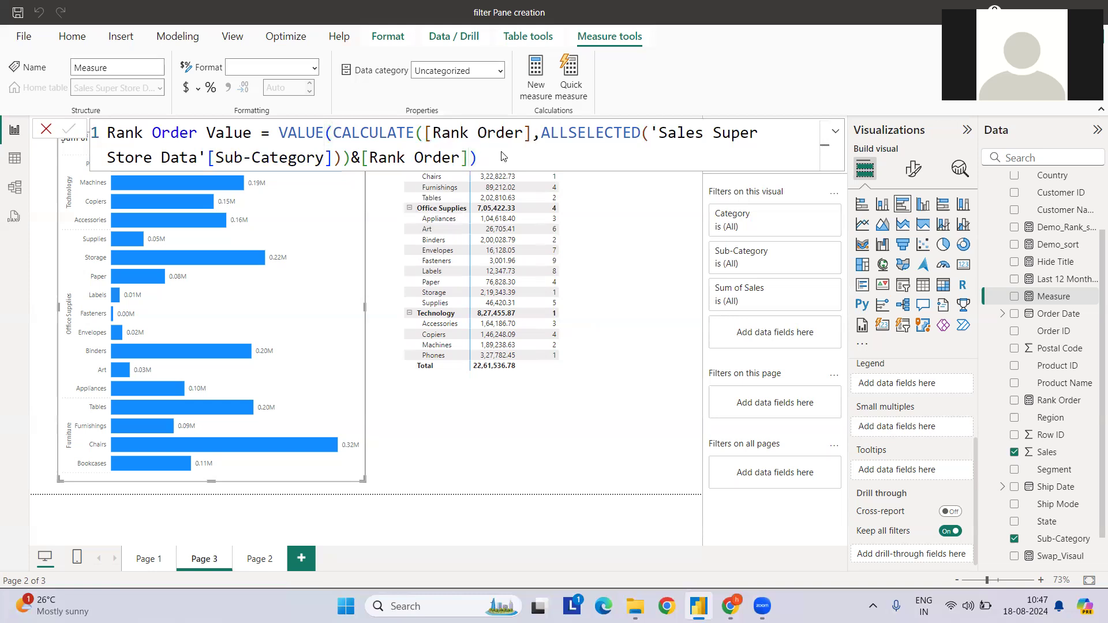
click(632, 242)
drag(1051, 404, 929, 480)
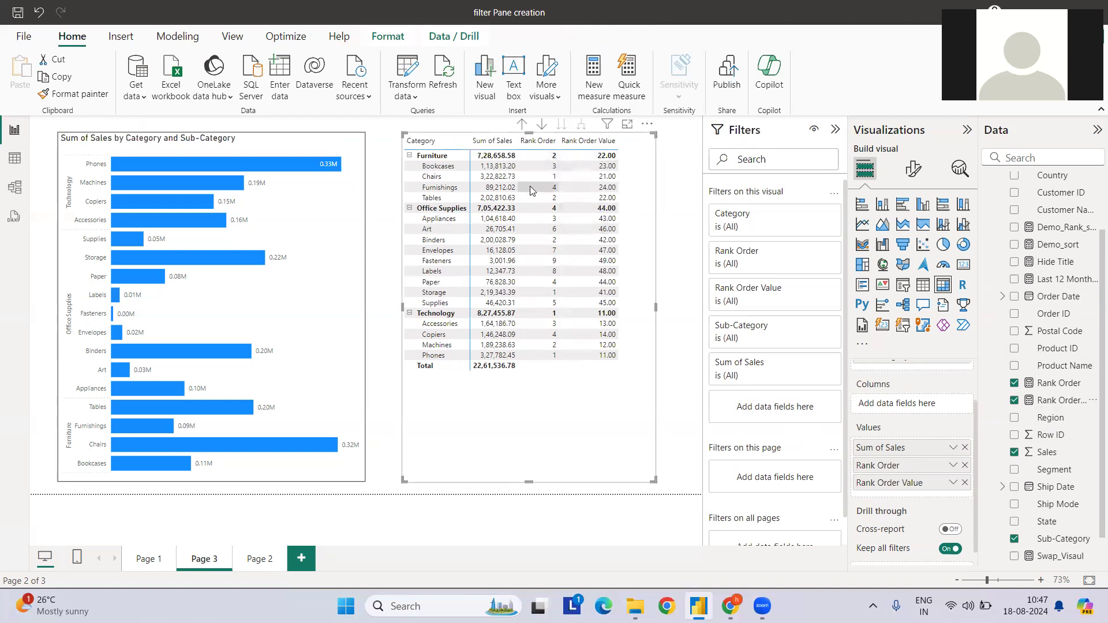
Collapse the Furniture, Office Supplies and Technology rows to check their category-level rank values, and expand all three again.
click(410, 156)
click(410, 166)
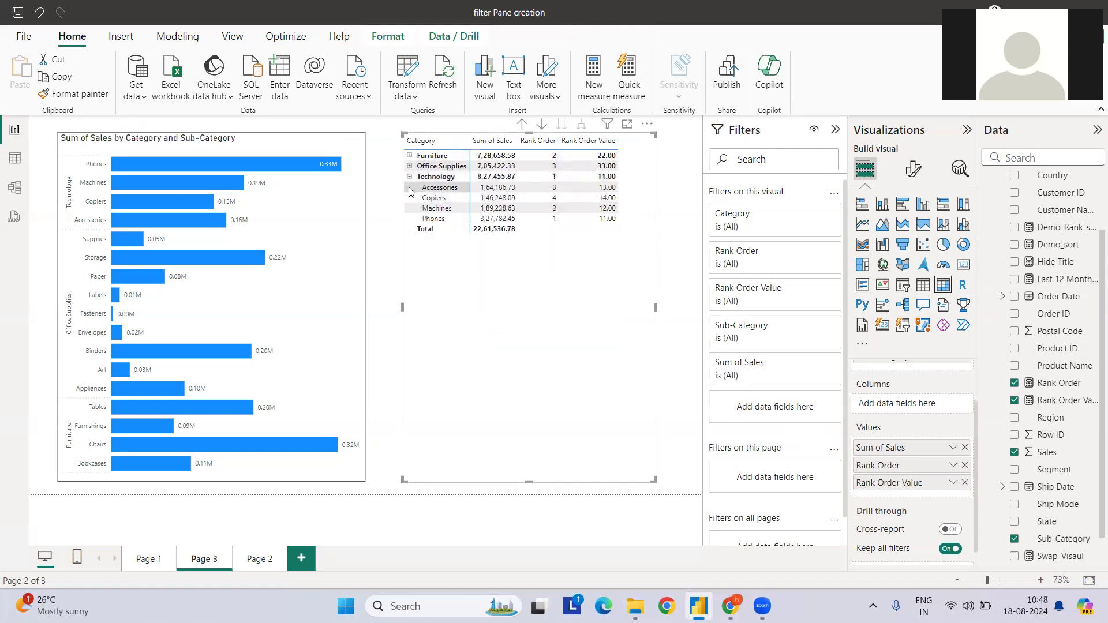
click(409, 176)
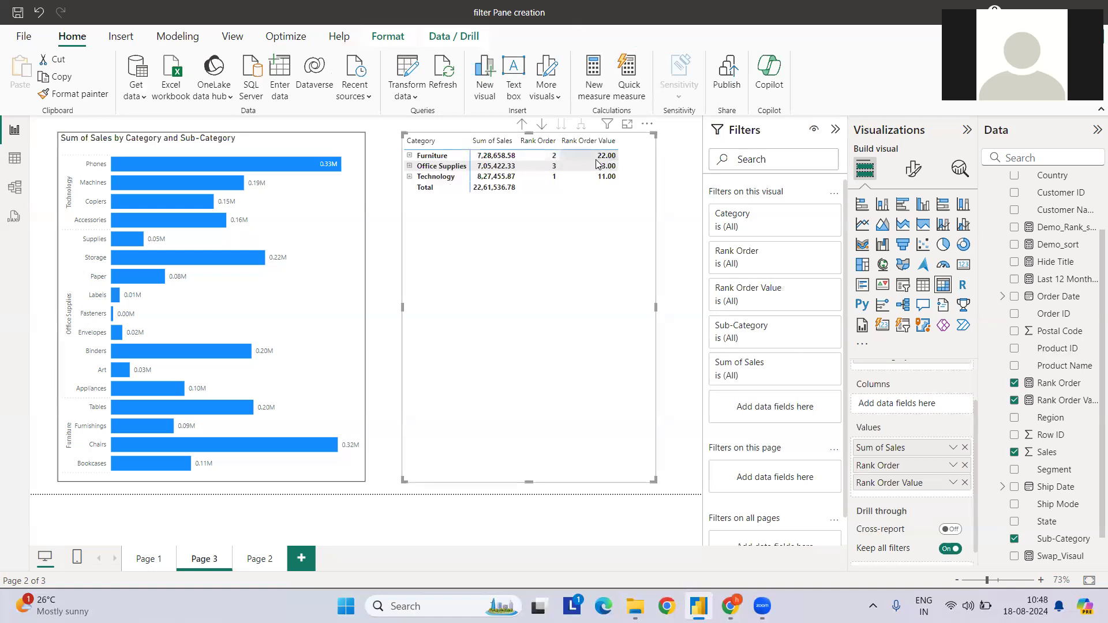
click(411, 157)
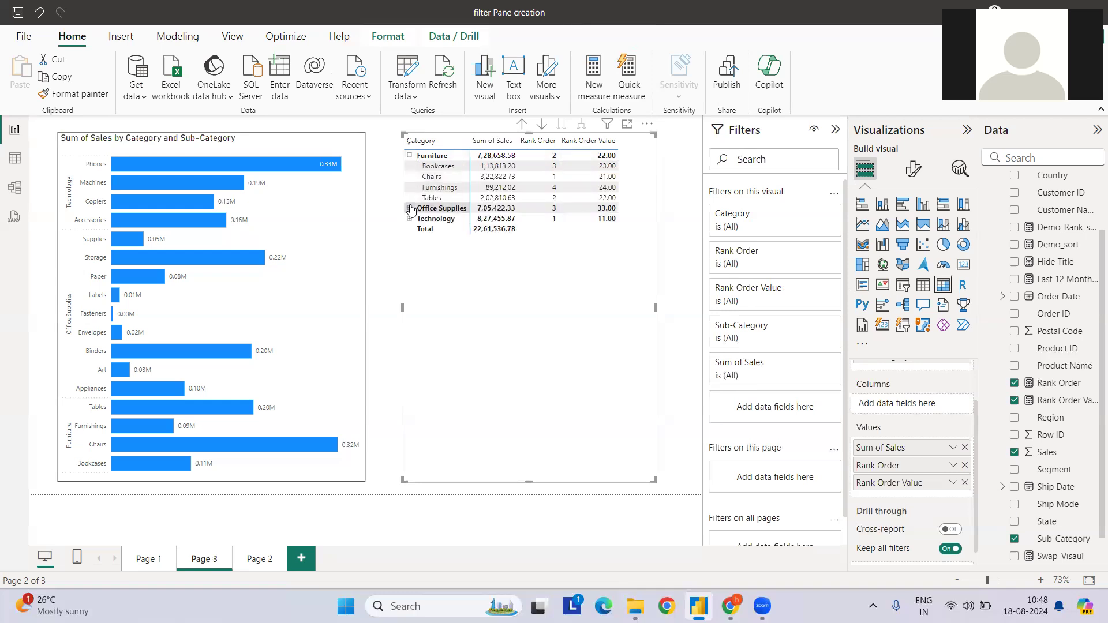
click(410, 209)
click(411, 313)
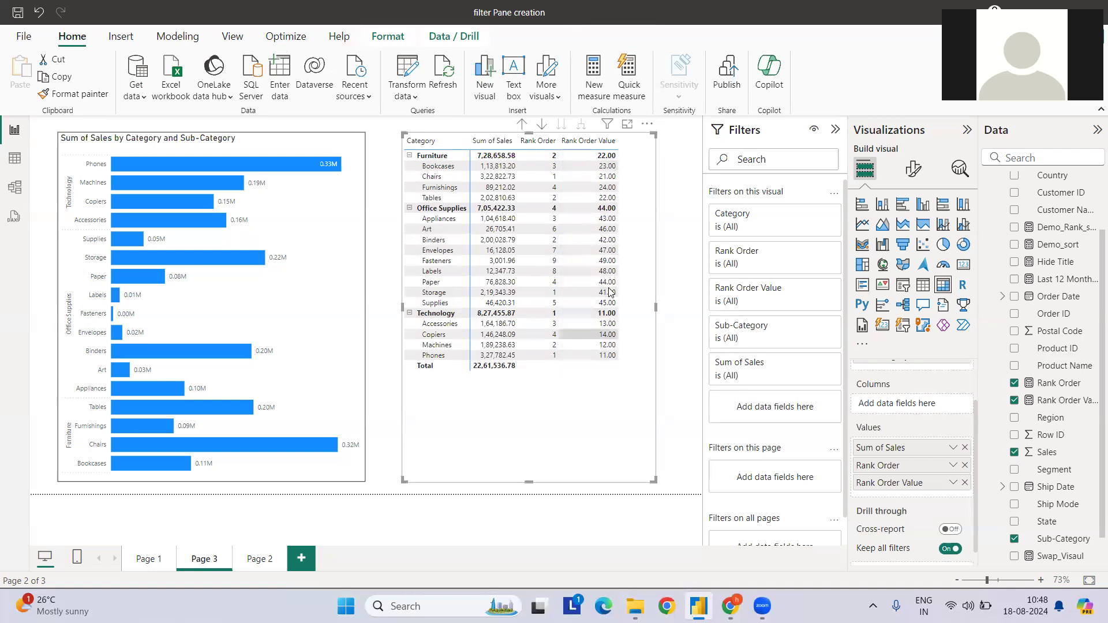
Sort the matrix by Rank Order Value in ascending order and move it back level with the bar chart.
click(565, 144)
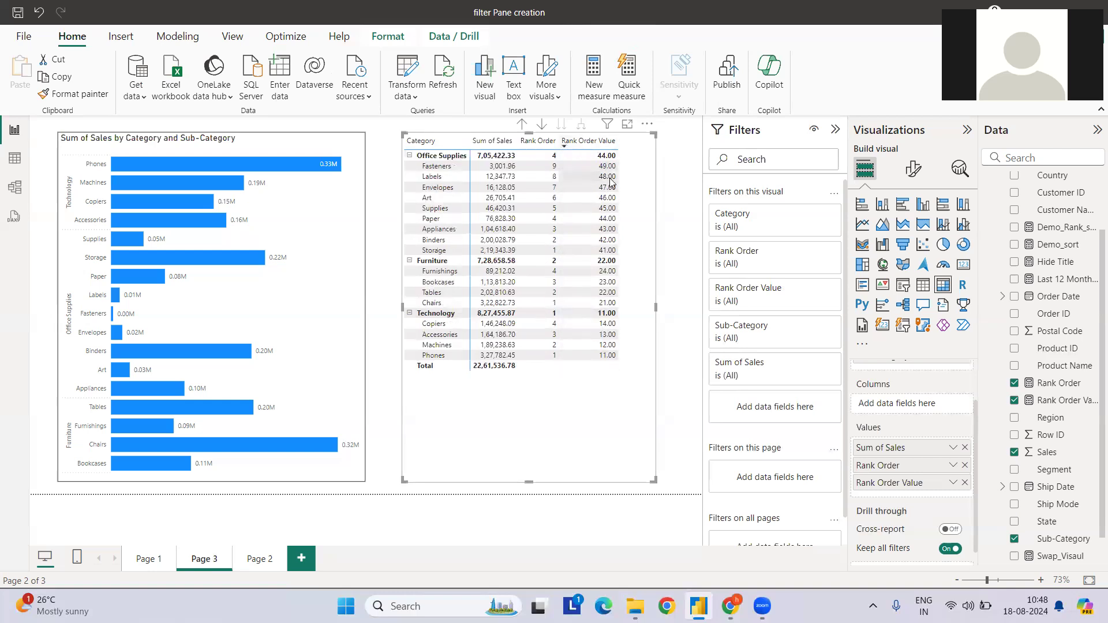
click(565, 144)
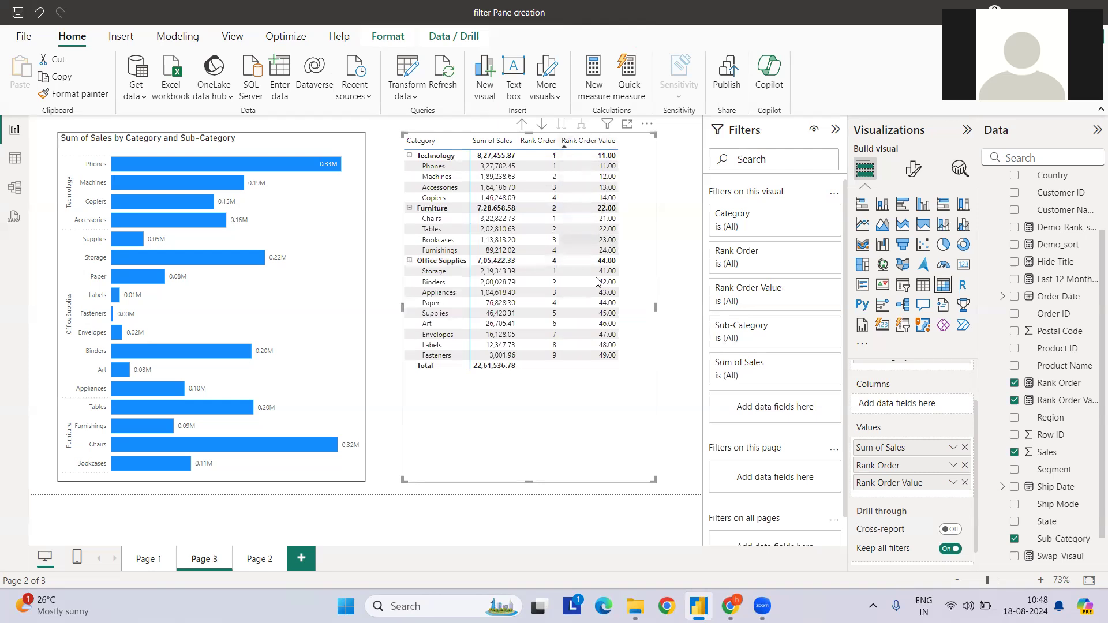
drag(585, 283, 587, 295)
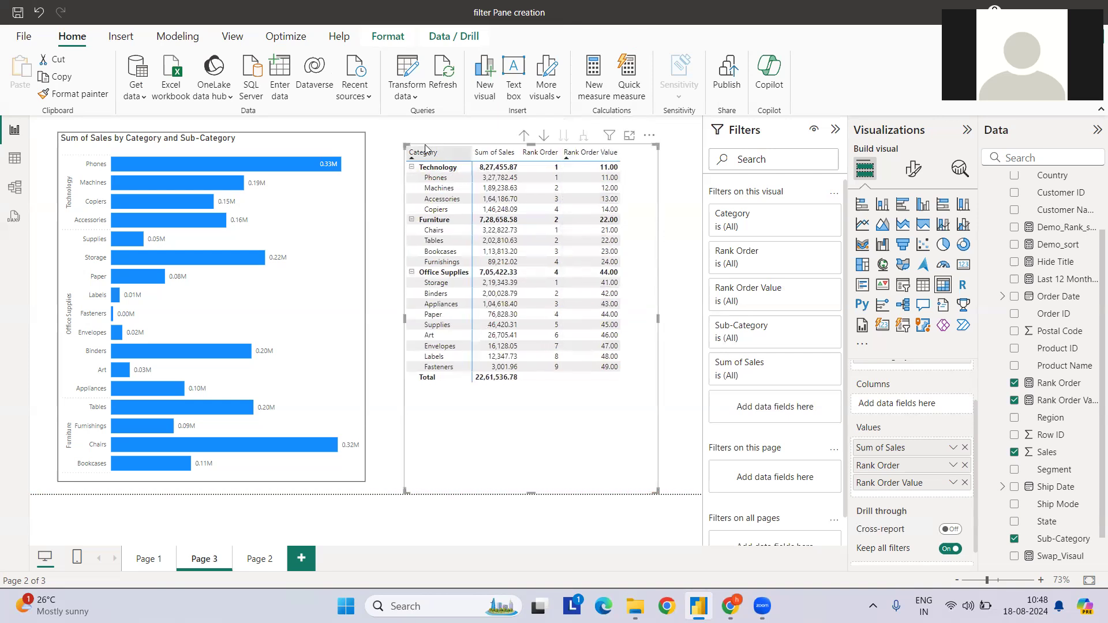
drag(408, 149, 407, 137)
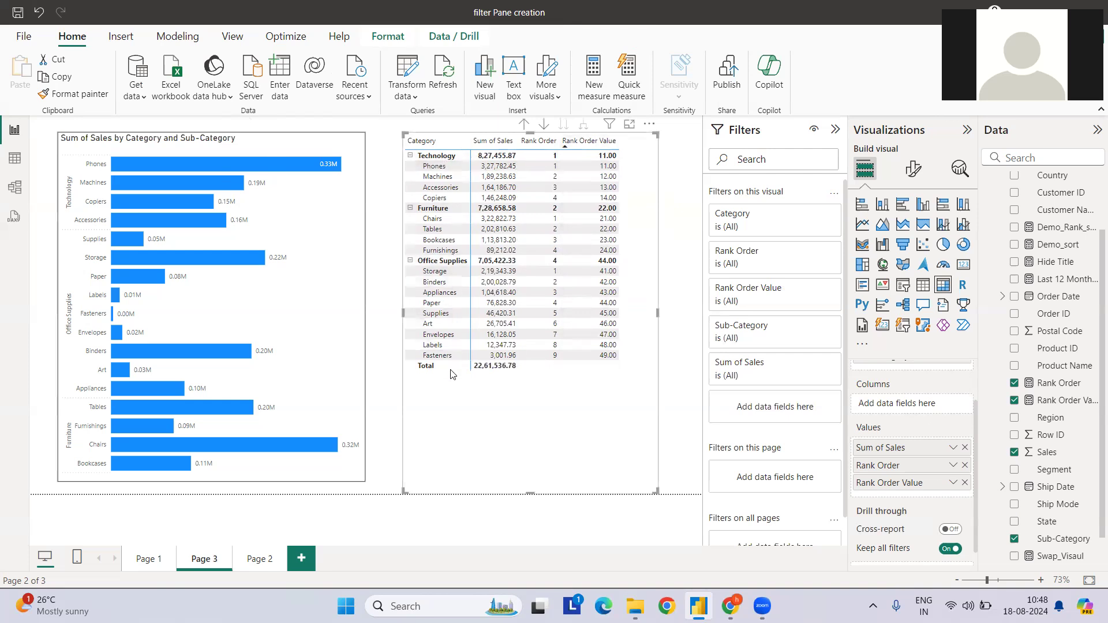
Add Rank Order Value to the bar chart's tooltips and sort the chart's axis by that measure in ascending order.
click(308, 147)
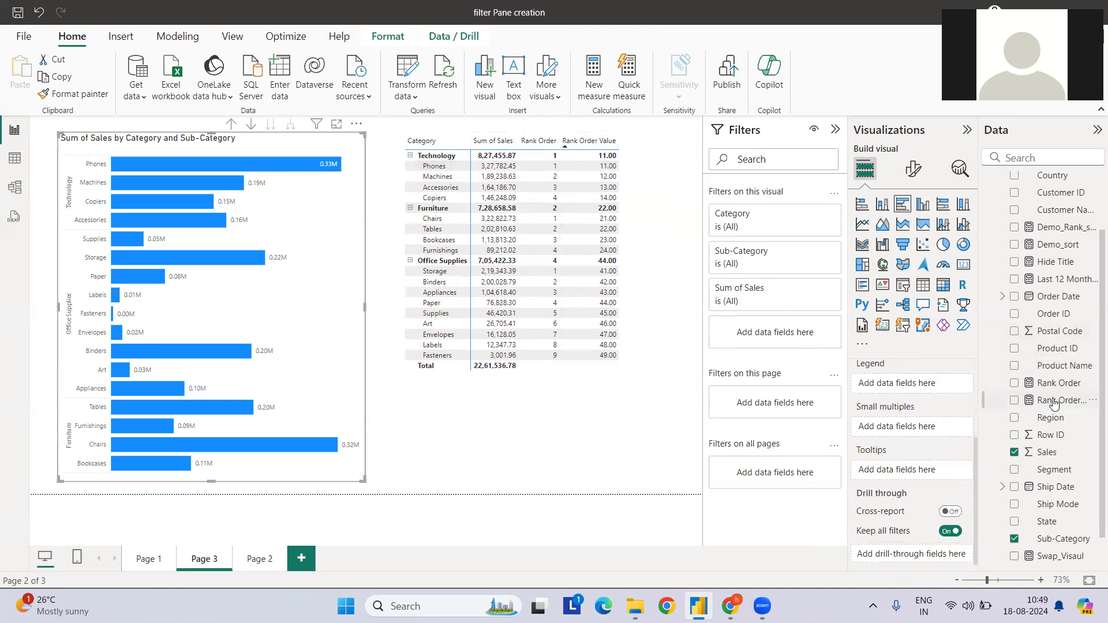
drag(1058, 402, 849, 477)
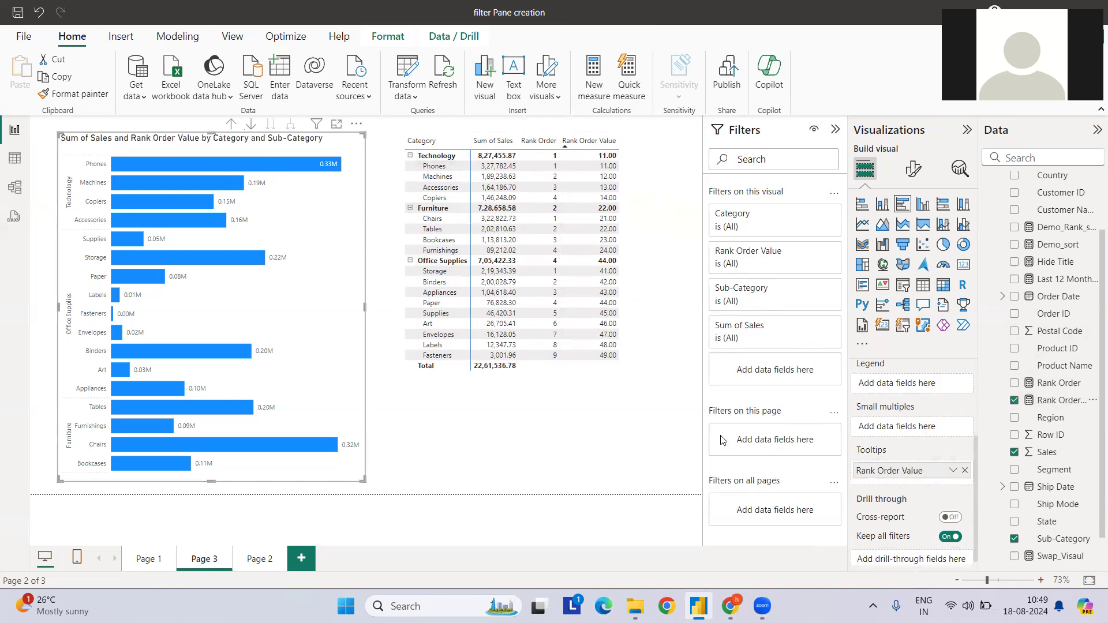
click(357, 127)
mouse_move(402, 215)
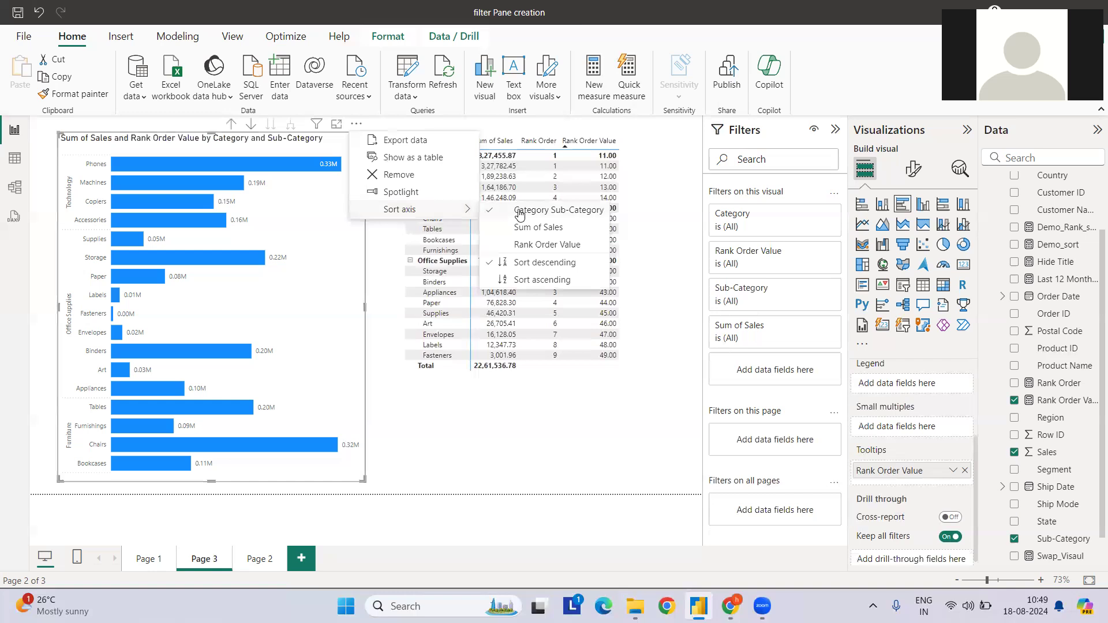
click(531, 245)
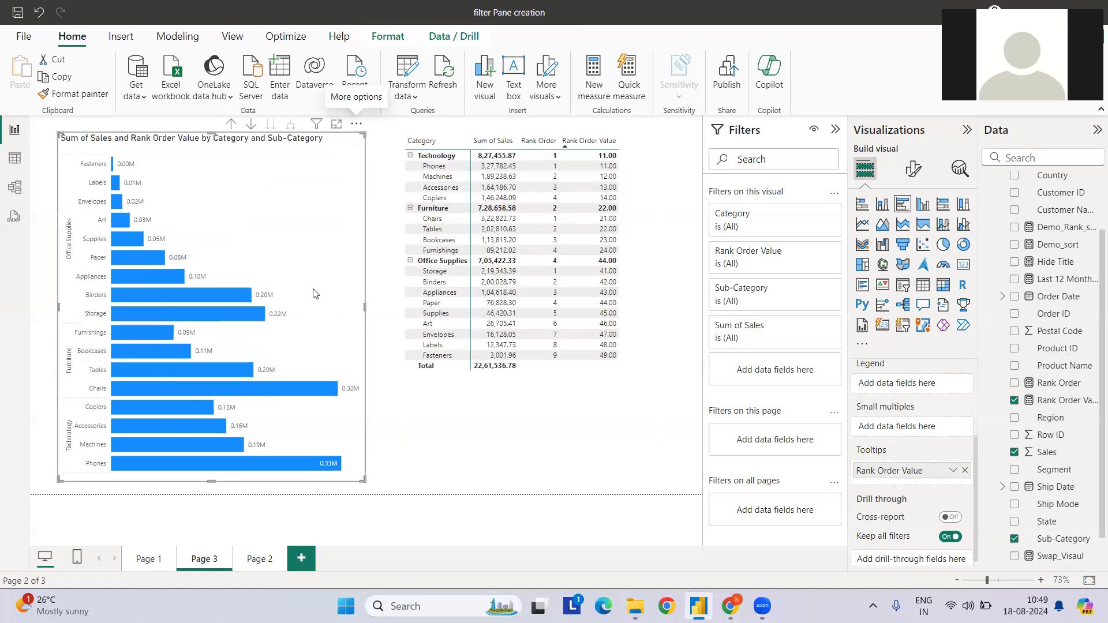
click(356, 124)
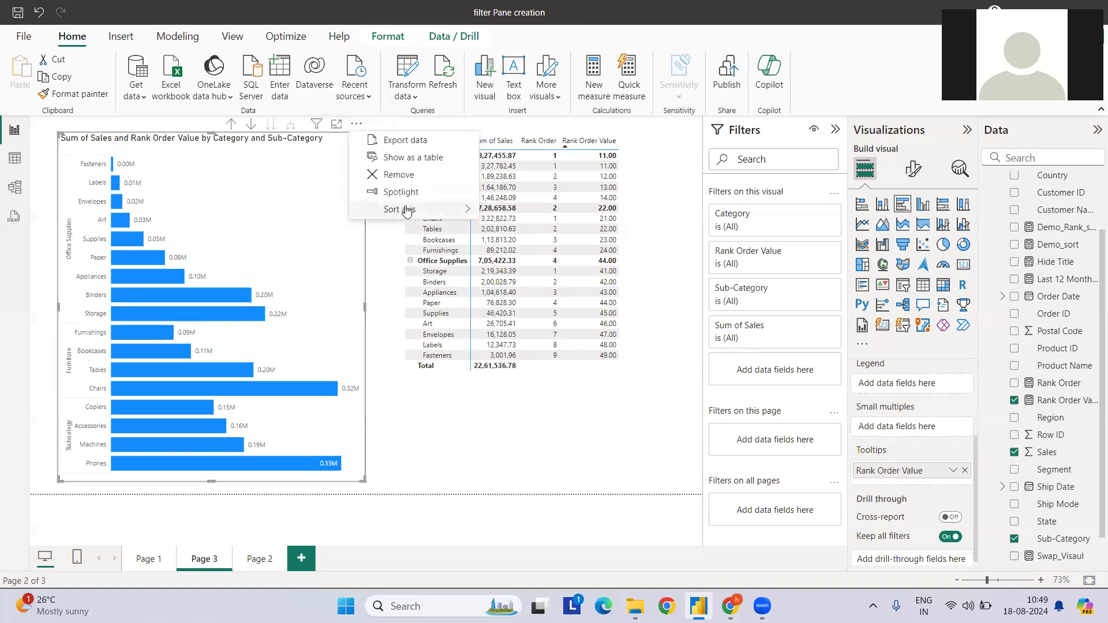
mouse_move(404, 209)
click(522, 281)
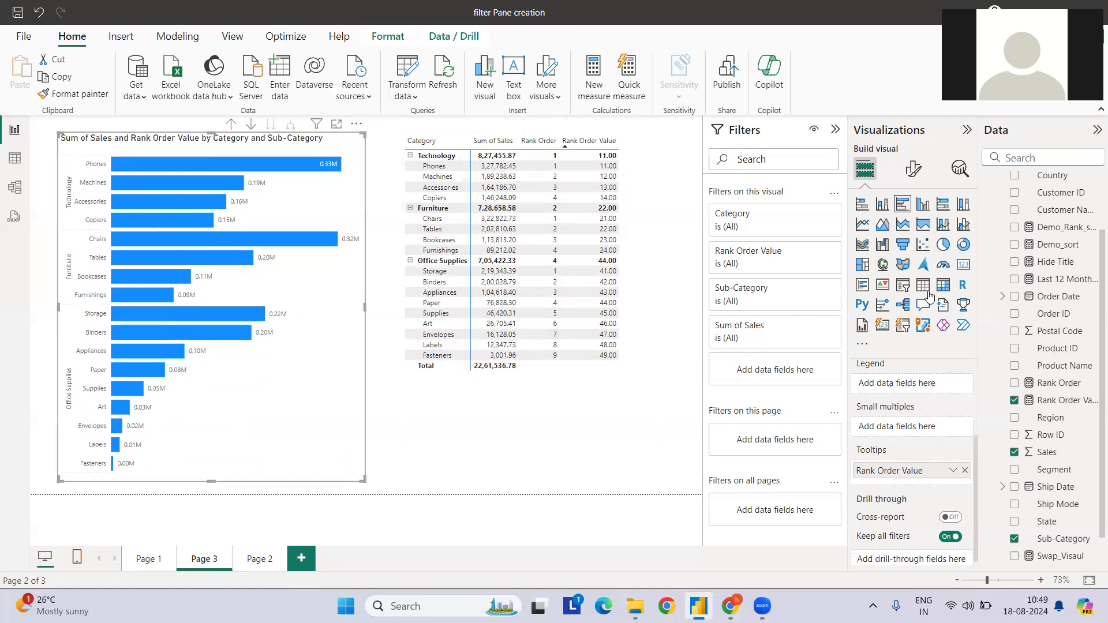
Add the Category field to the bar chart's legend to color the bars by category.
click(913, 169)
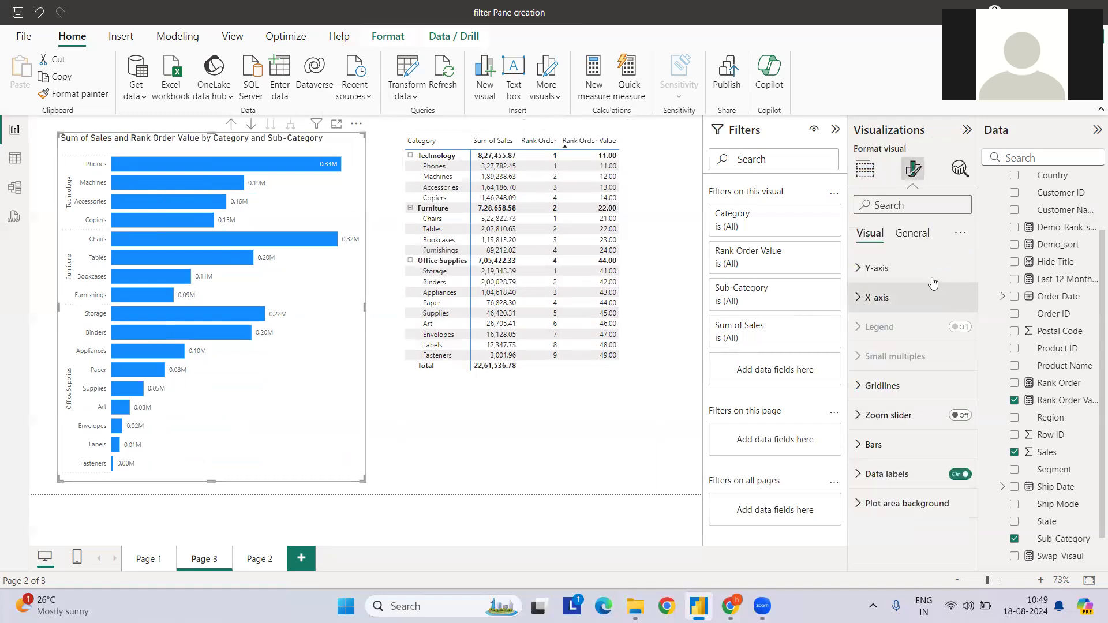
click(856, 167)
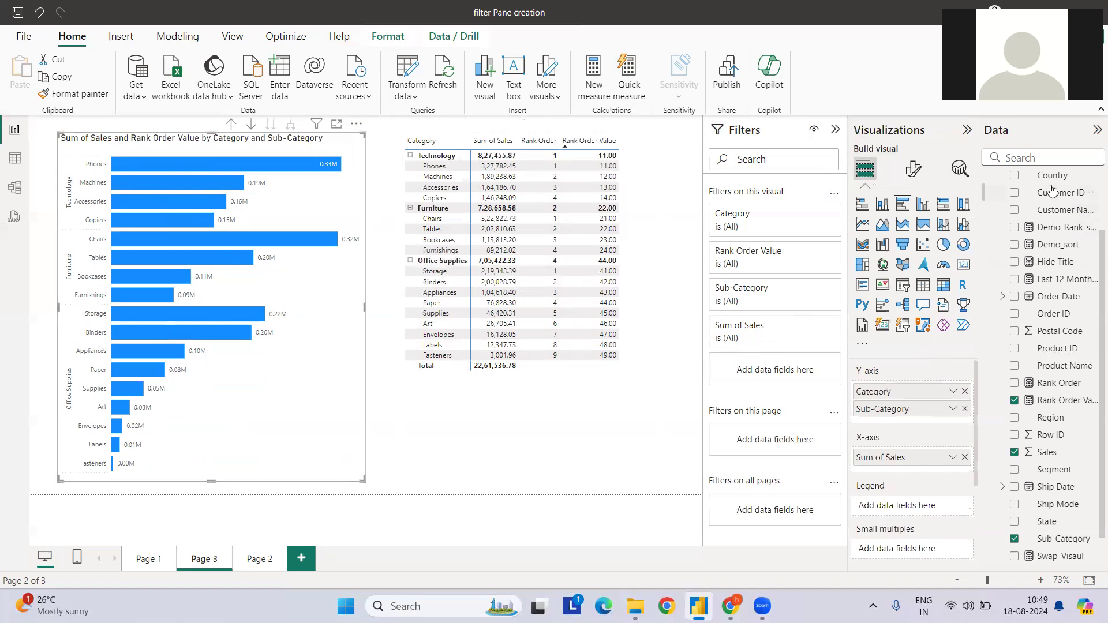
scroll(1051, 191, up, 3)
drag(1043, 218, 922, 508)
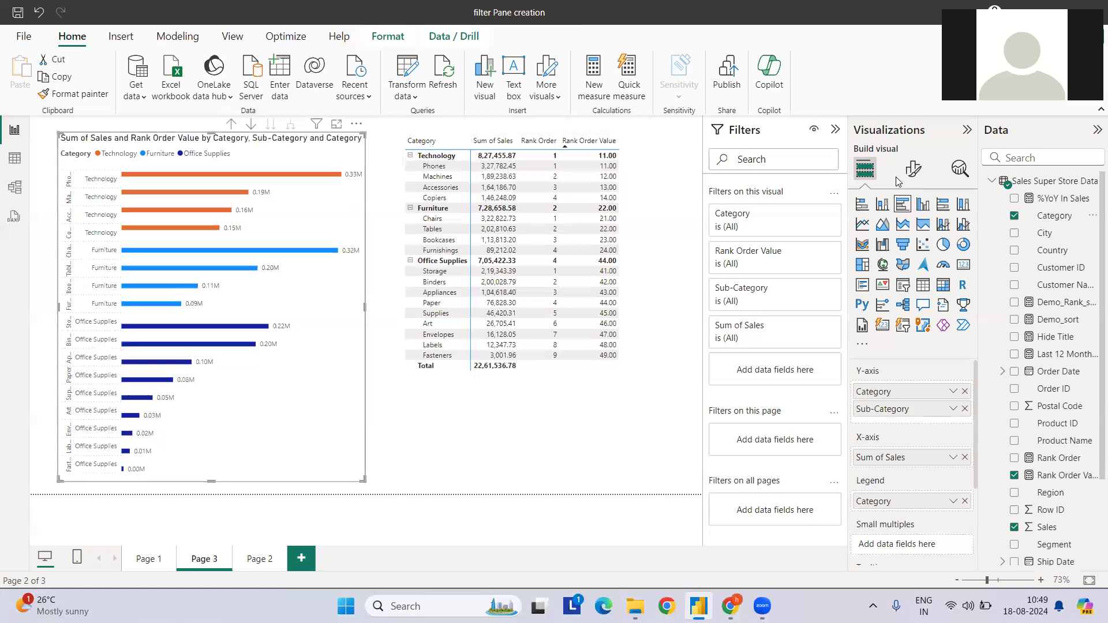
Set the minimum category height of the bar chart's Y-axis to 76 px.
click(913, 168)
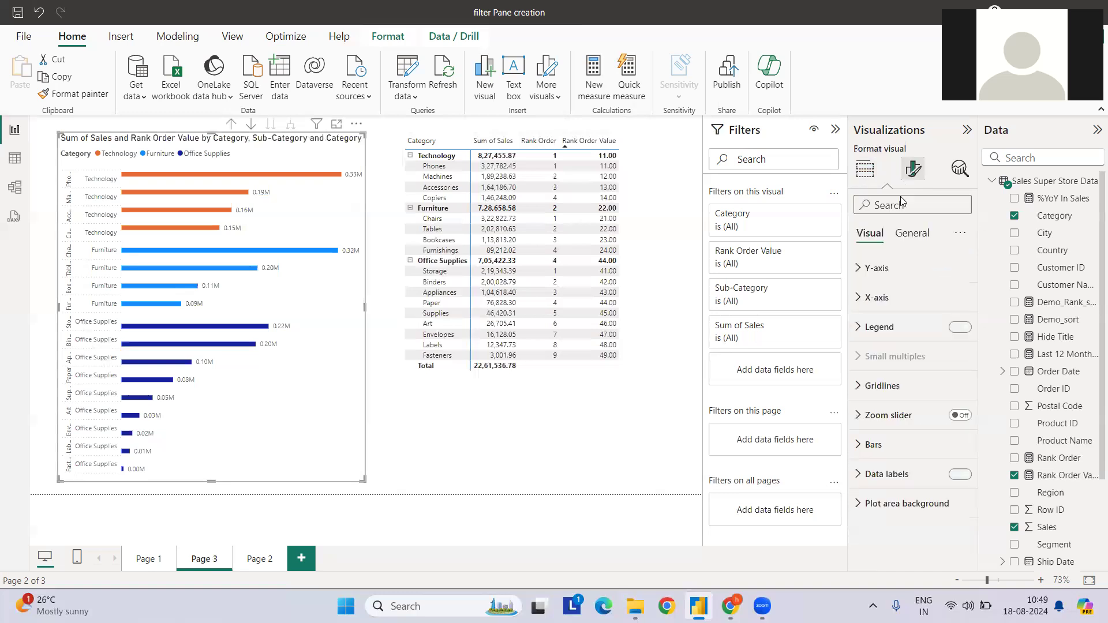
click(874, 268)
scroll(918, 468, down, 1)
click(886, 485)
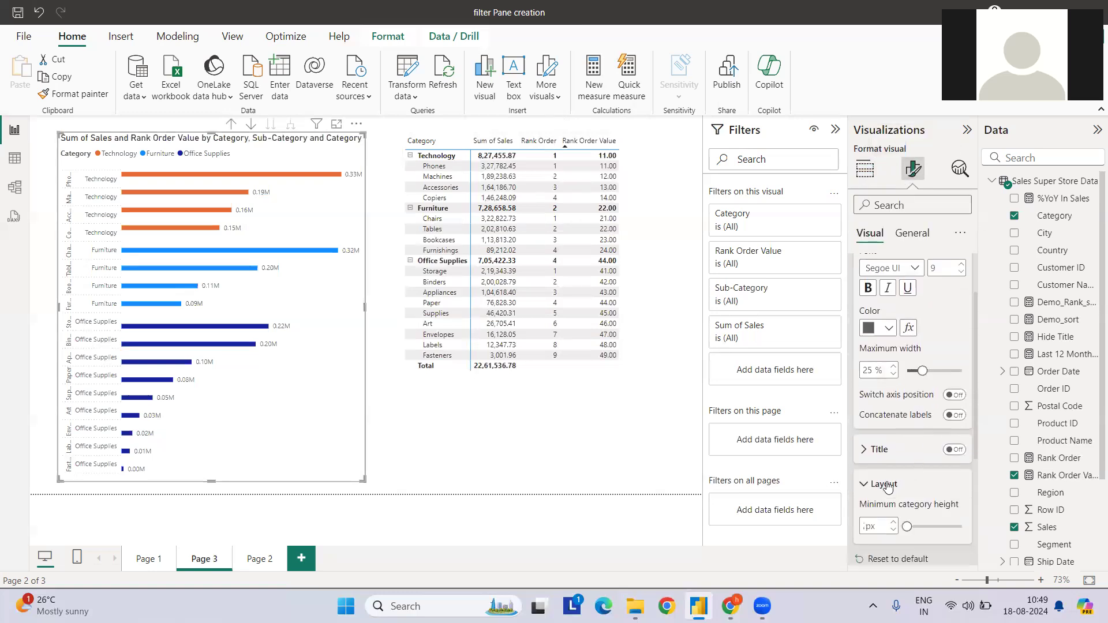
scroll(900, 450, down, 2)
drag(910, 382, 926, 382)
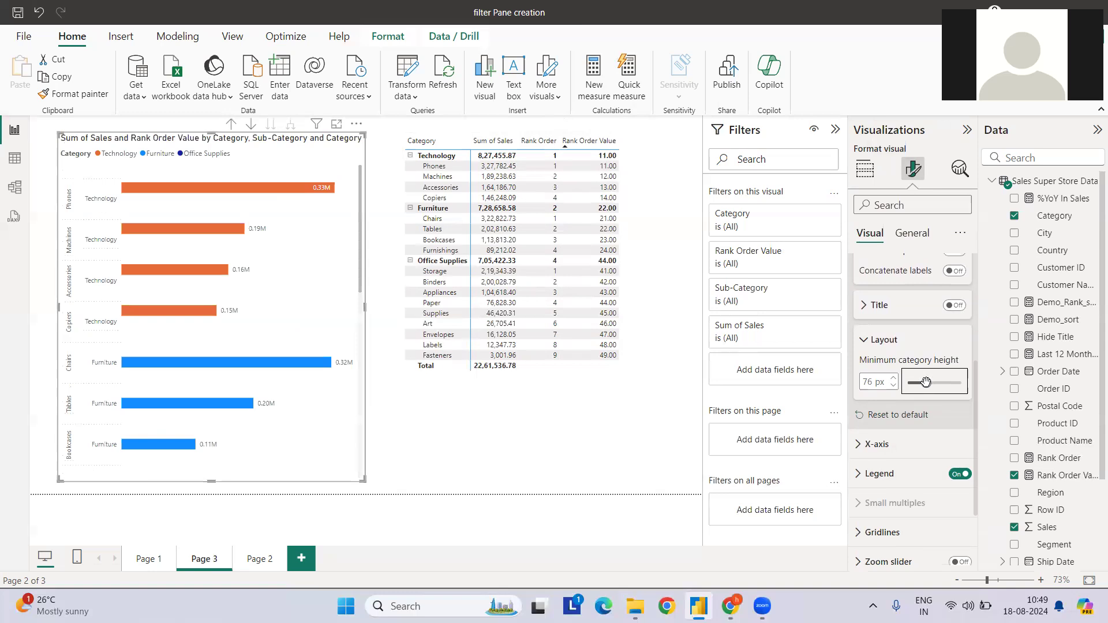
Reset the bar chart's Y-axis formatting to its default settings.
click(864, 169)
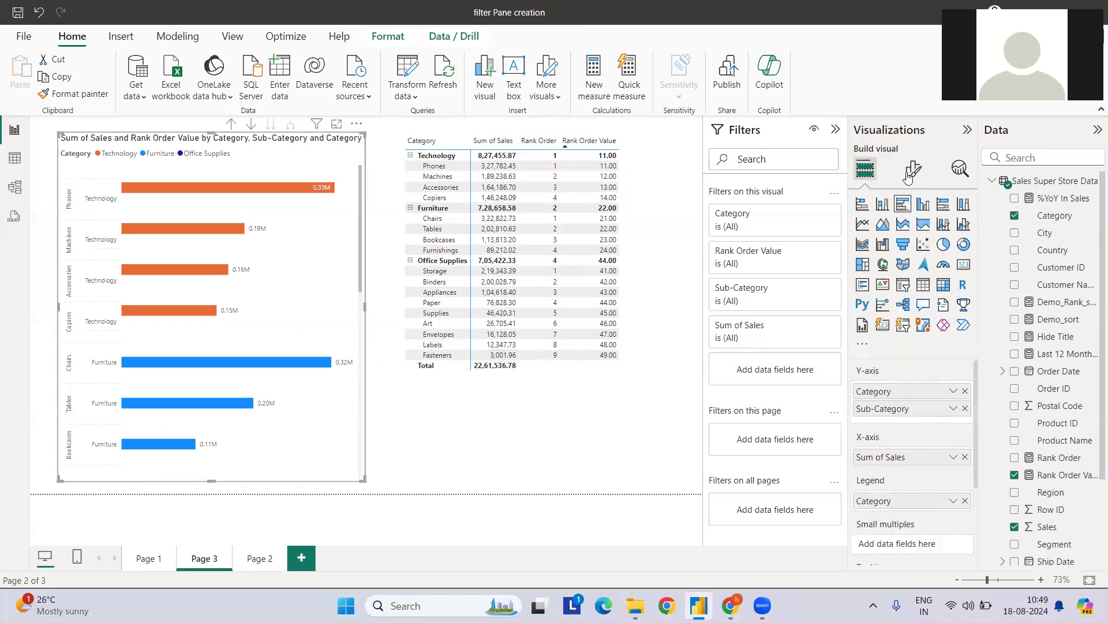
click(910, 170)
click(868, 269)
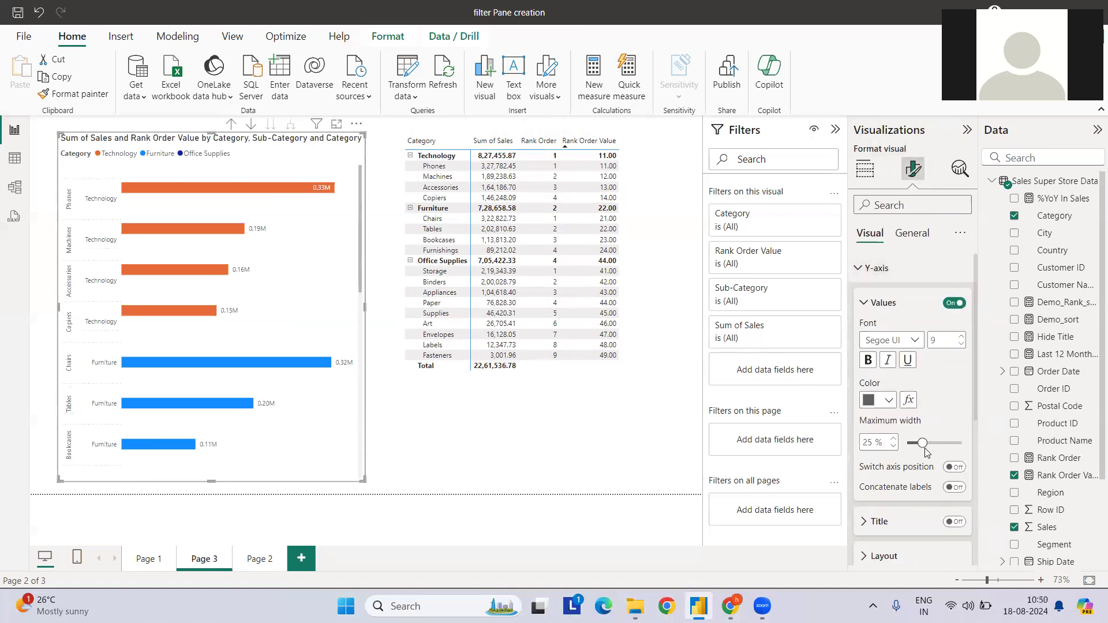
click(864, 303)
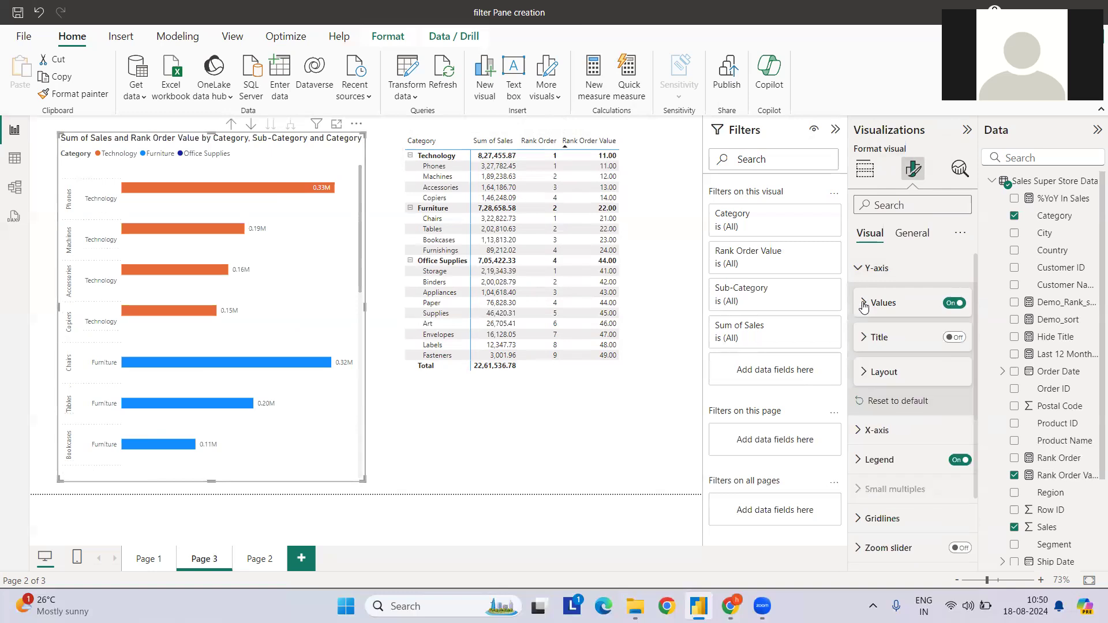
click(885, 374)
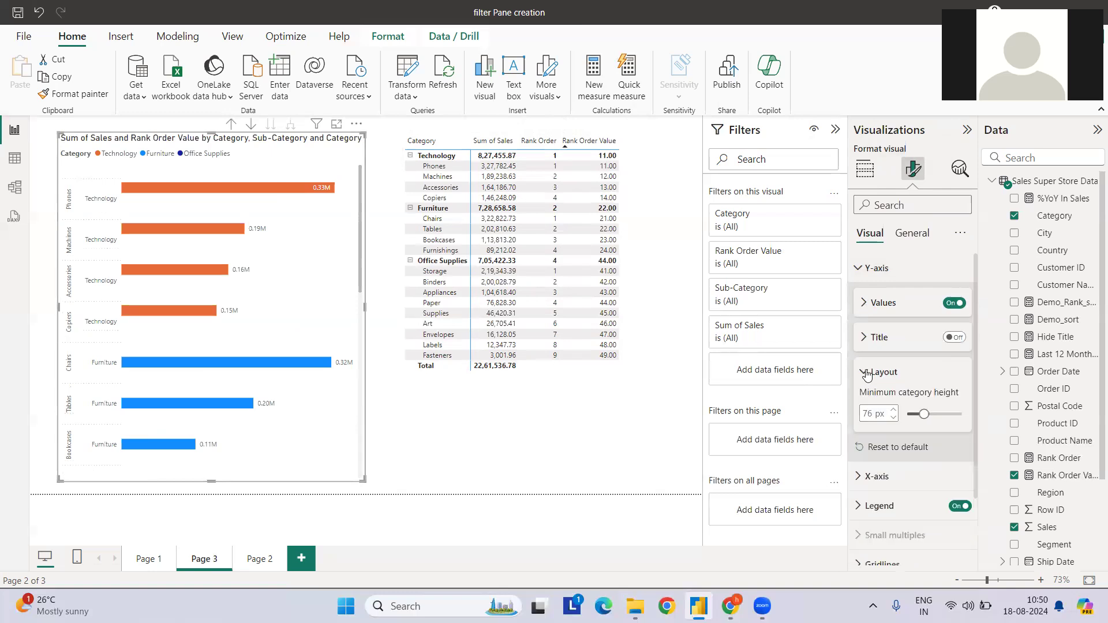
click(885, 448)
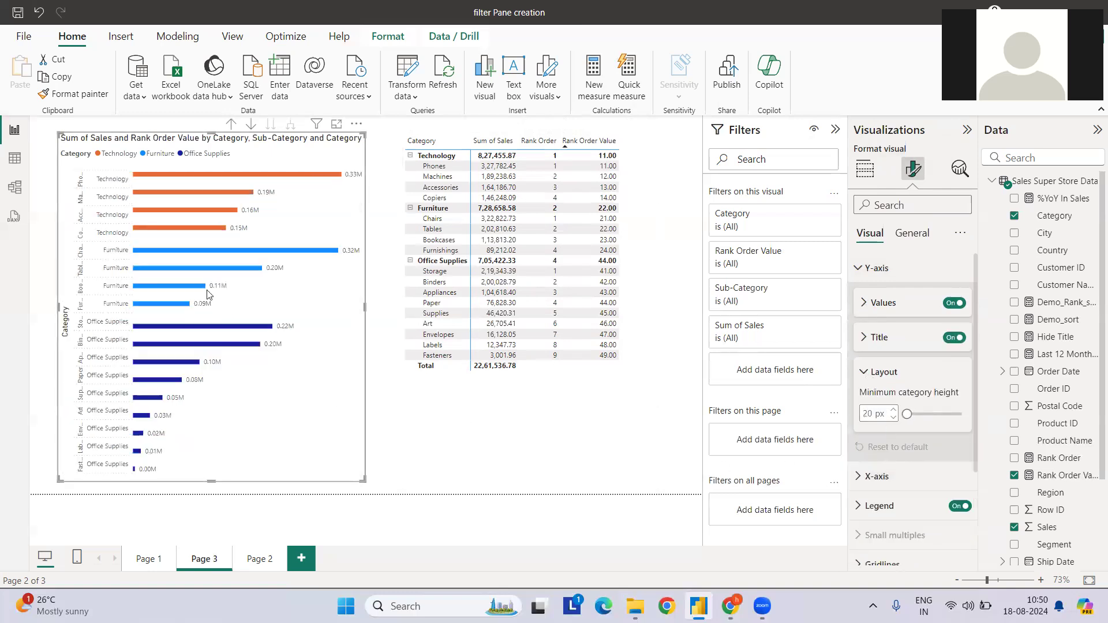
Try a 44 px minimum category height, return it to 20 px, and remove Category from the bar chart's legend.
click(914, 413)
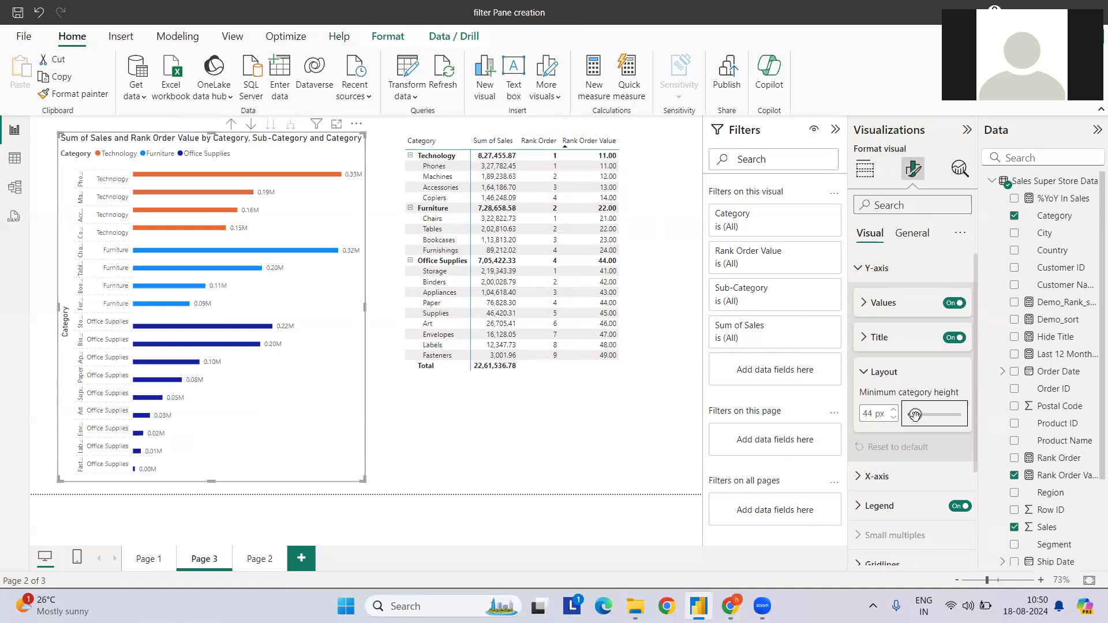
drag(914, 415, 904, 415)
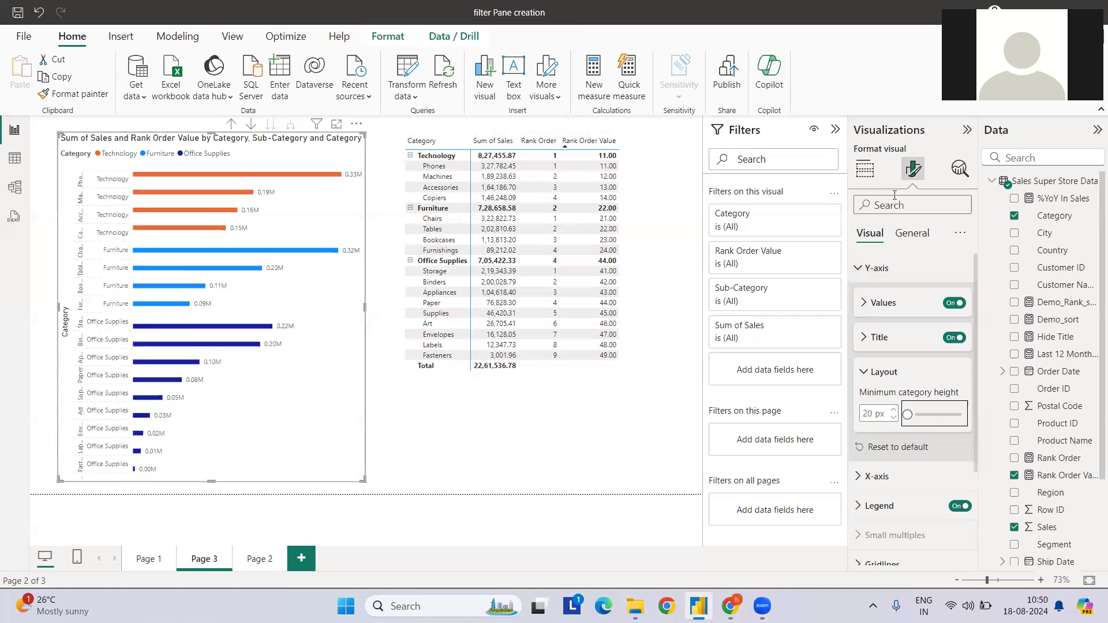
click(865, 168)
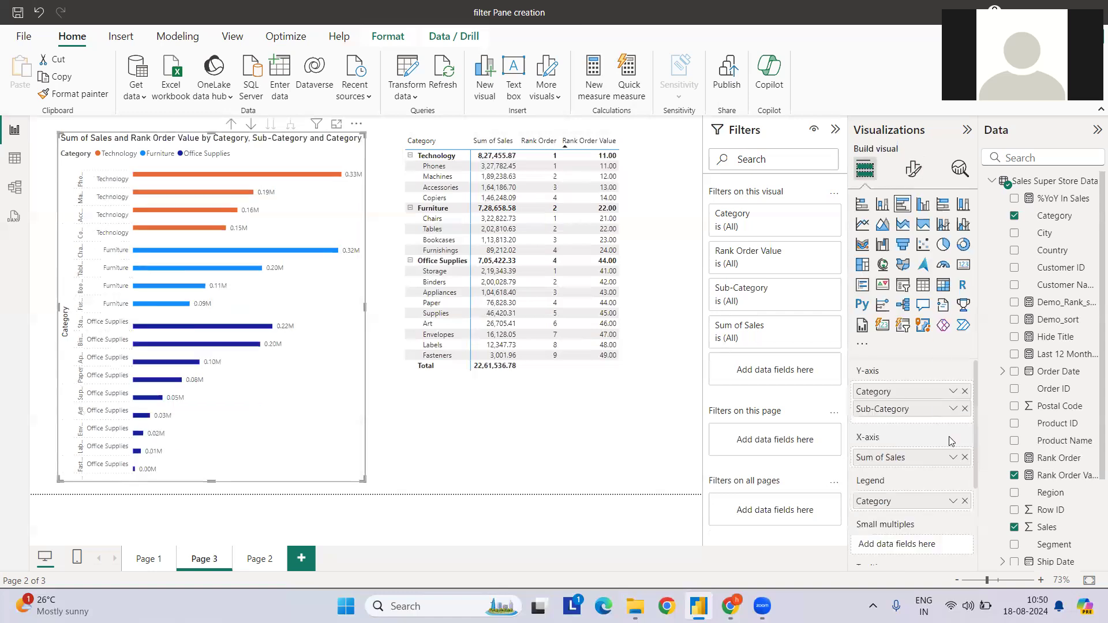
click(964, 501)
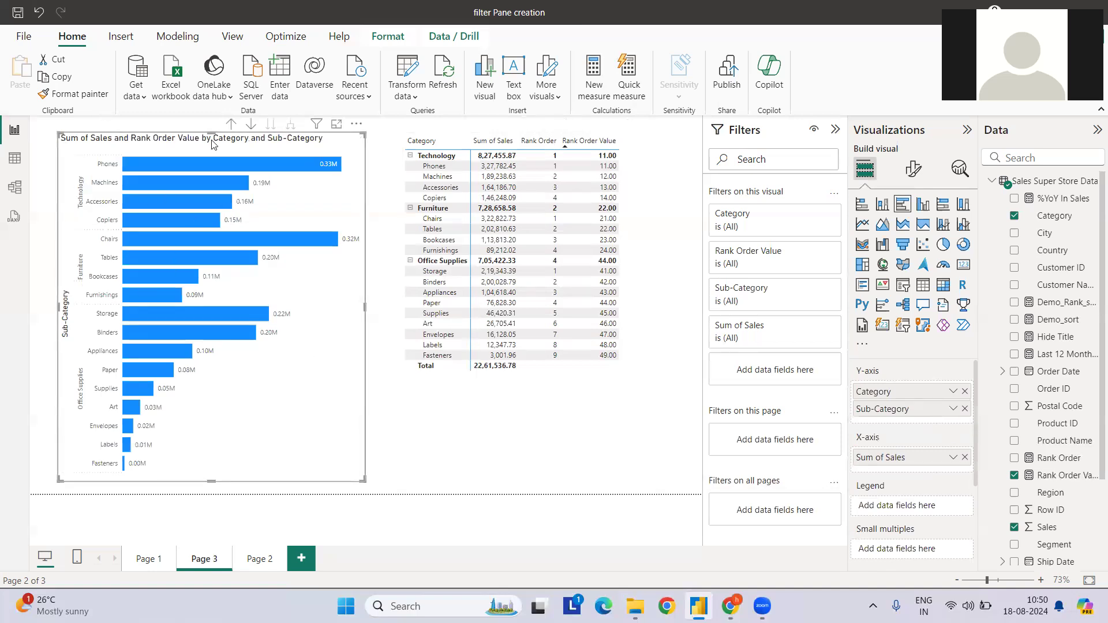
Check the sorted bar chart and the tooltip of the Phones bar, and select the matrix for comparison.
mouse_move(211, 133)
mouse_down()
mouse_move(211, 383)
mouse_move(201, 134)
mouse_up()
mouse_move(288, 239)
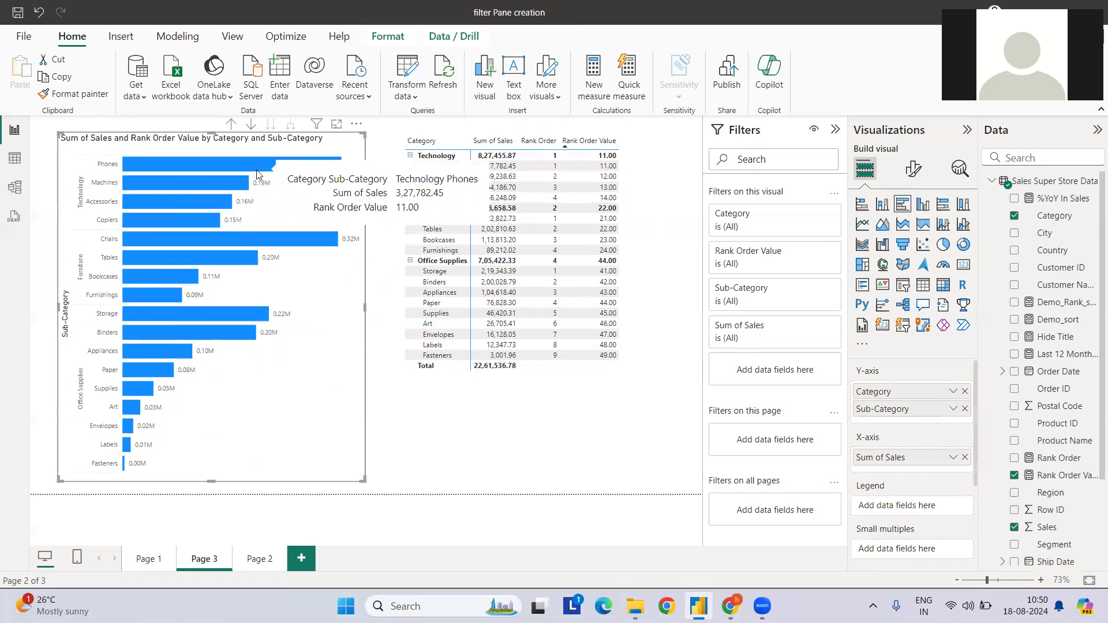
click(649, 156)
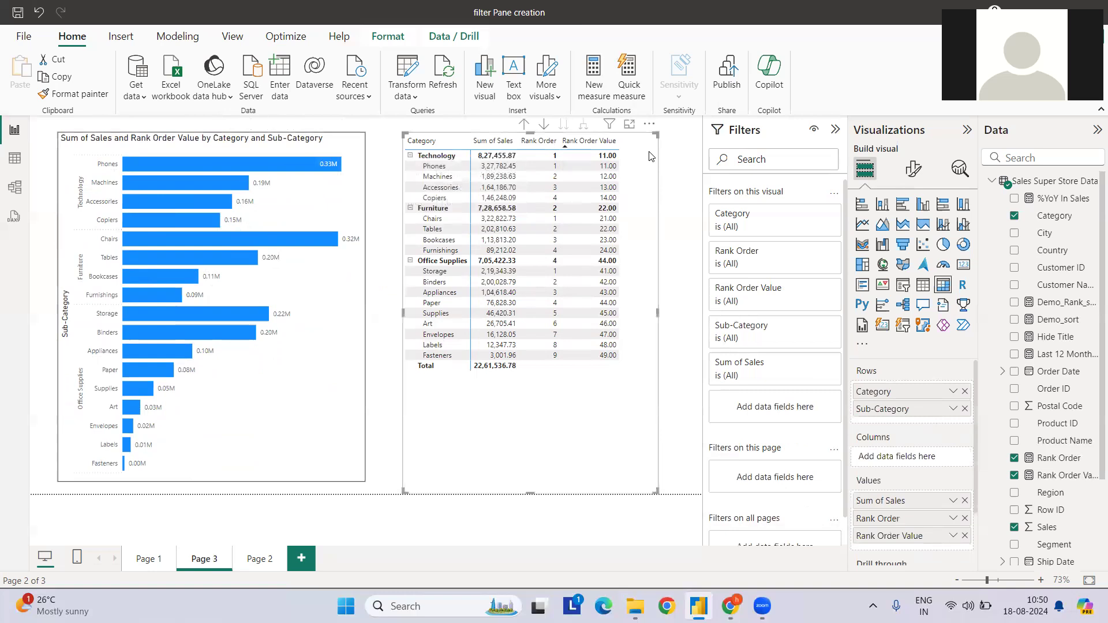